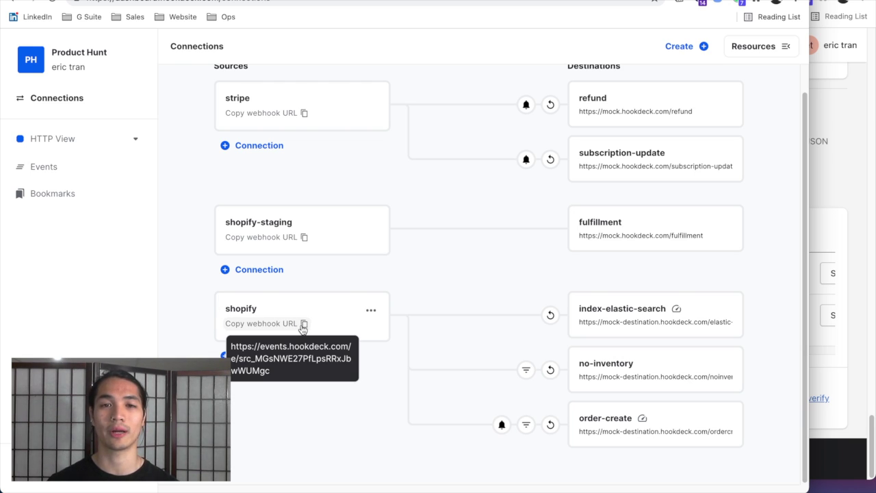
Review the stripe to subscription-update connection's details, then check the rate limits of the index-elastic-search and order-create destinations
scroll(477, 299, up, 1)
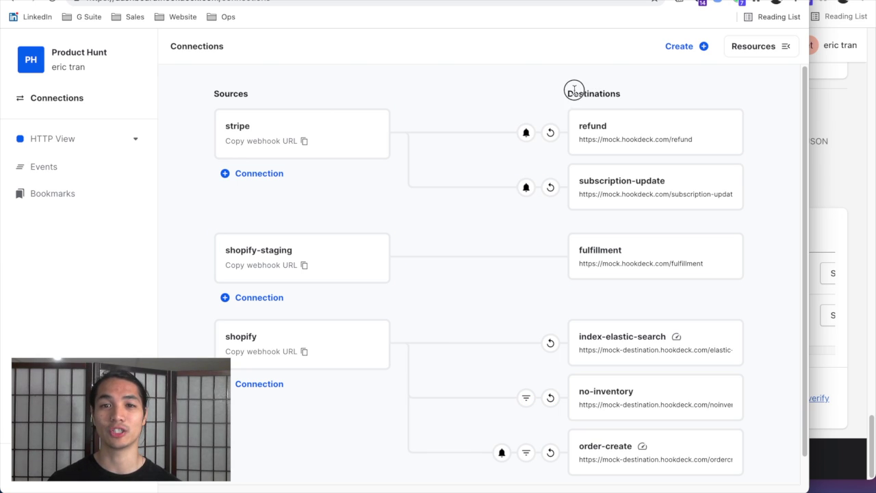
scroll(624, 94, down, 1)
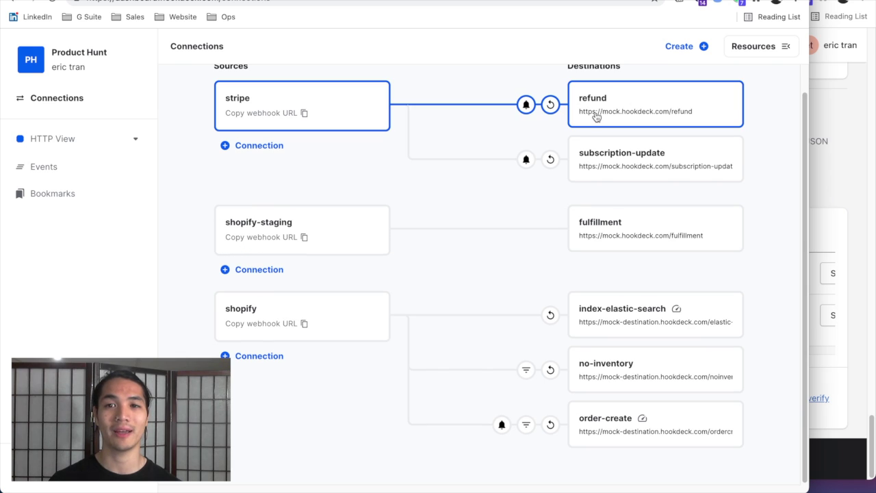
click(649, 175)
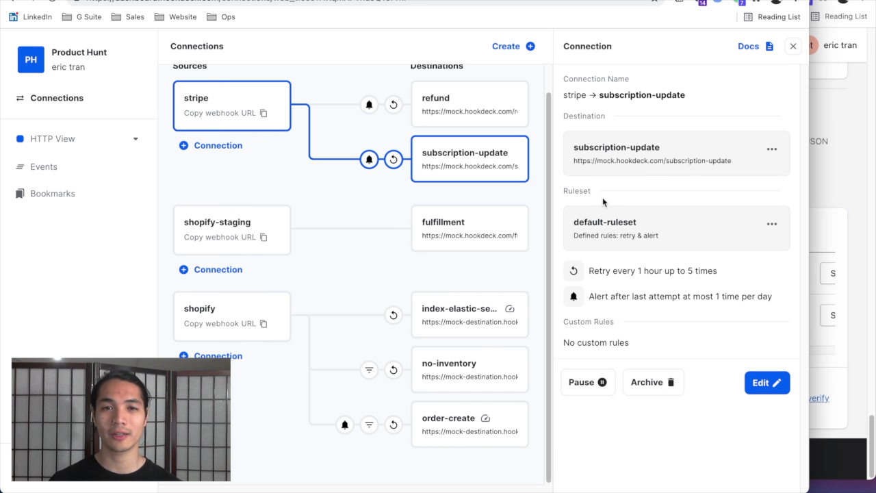
click(469, 315)
click(793, 46)
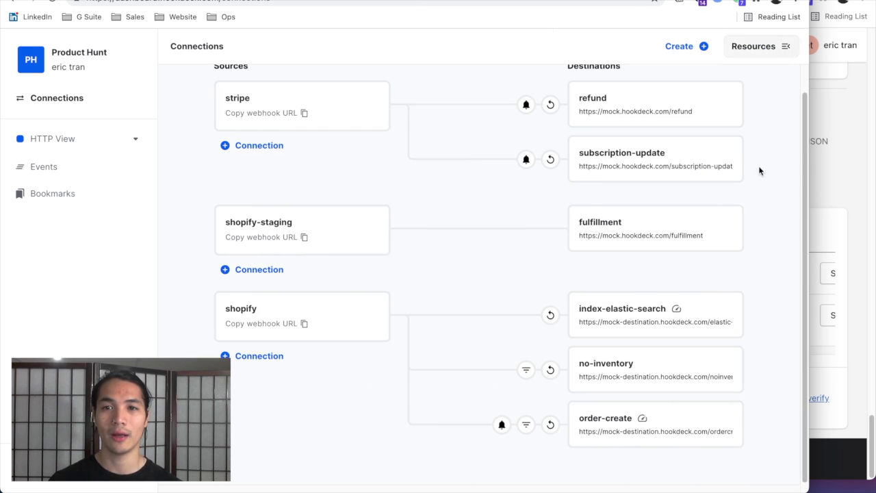
mouse_move(677, 312)
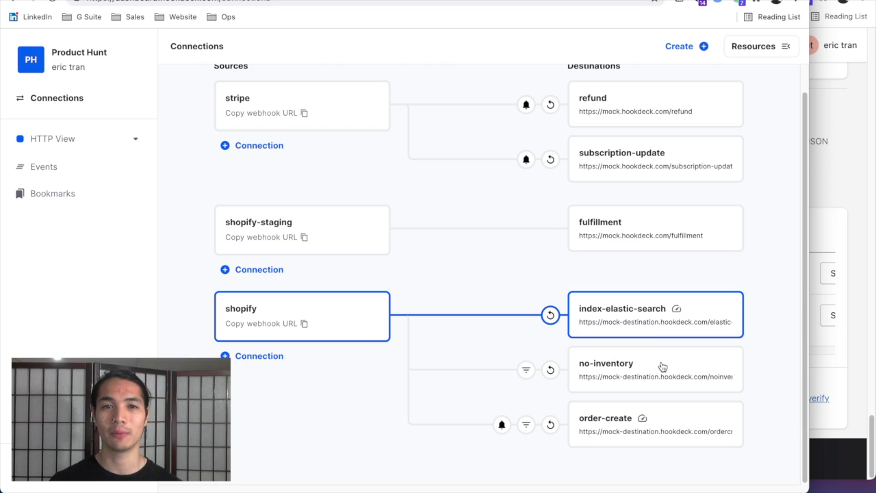
mouse_move(641, 418)
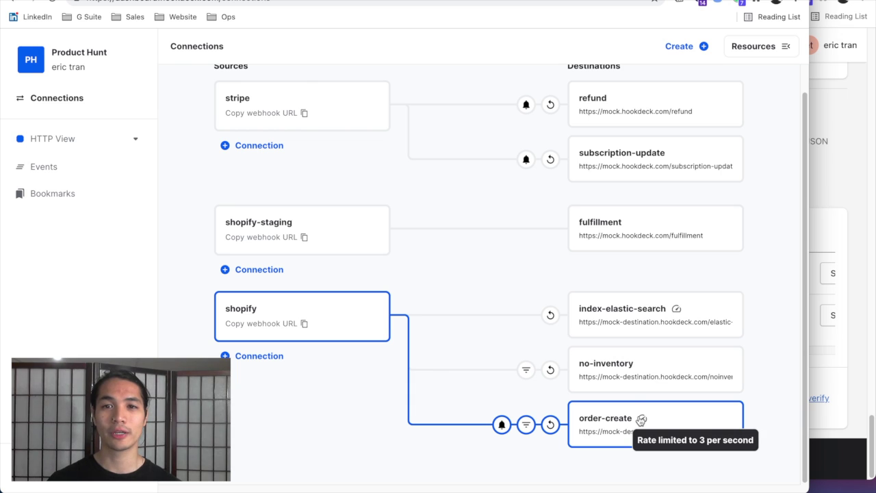
Switch to the Shopify admin and inspect the callback URLs of the Order creation and Inventory level update webhooks
click(305, 324)
click(825, 183)
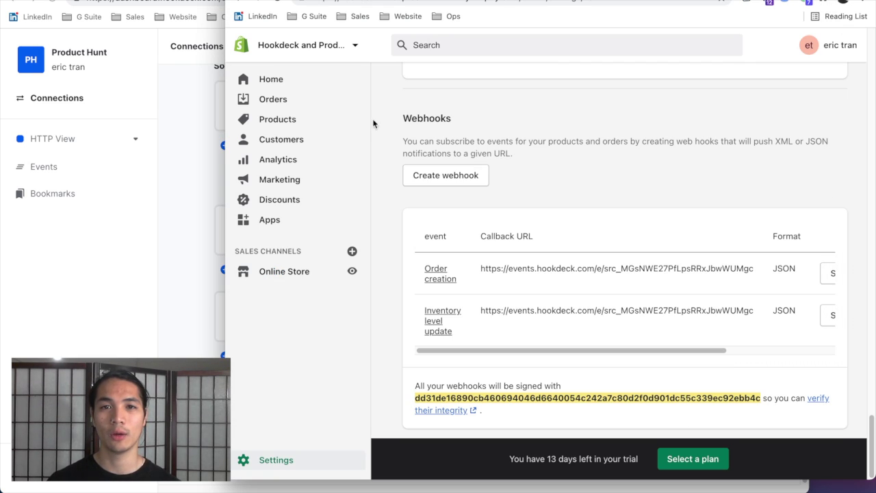
drag(479, 268, 753, 268)
drag(480, 310, 751, 308)
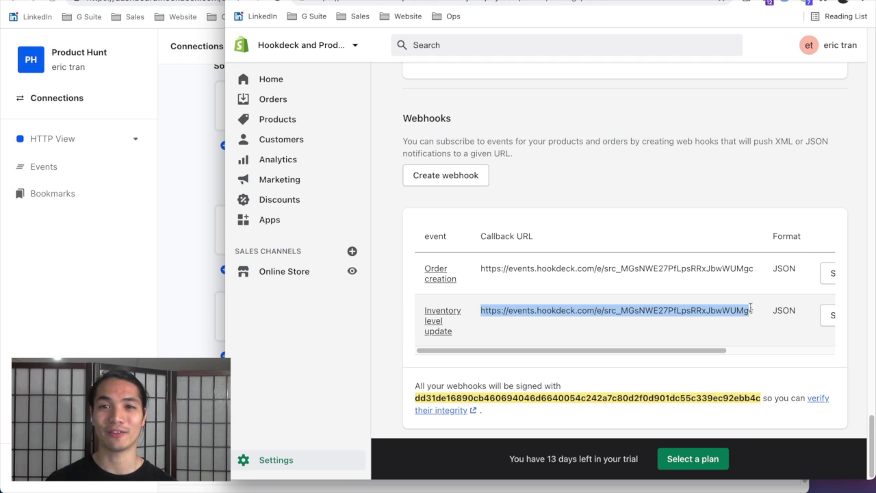
click(578, 188)
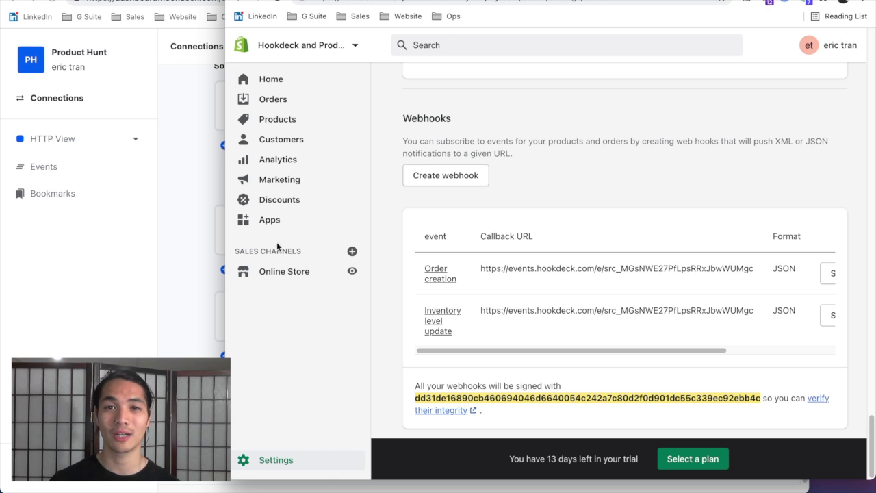
Copy the shopify source's webhook URL in Hookdeck and return to the Shopify webhook settings
click(188, 246)
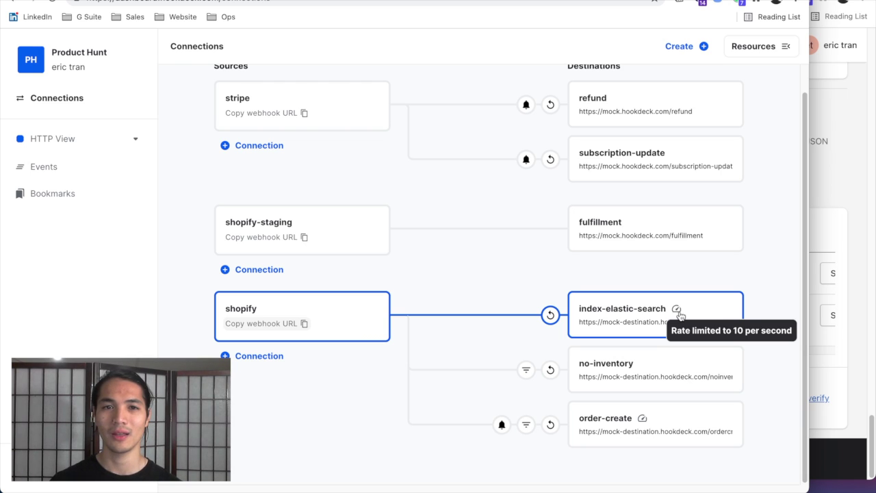
click(294, 324)
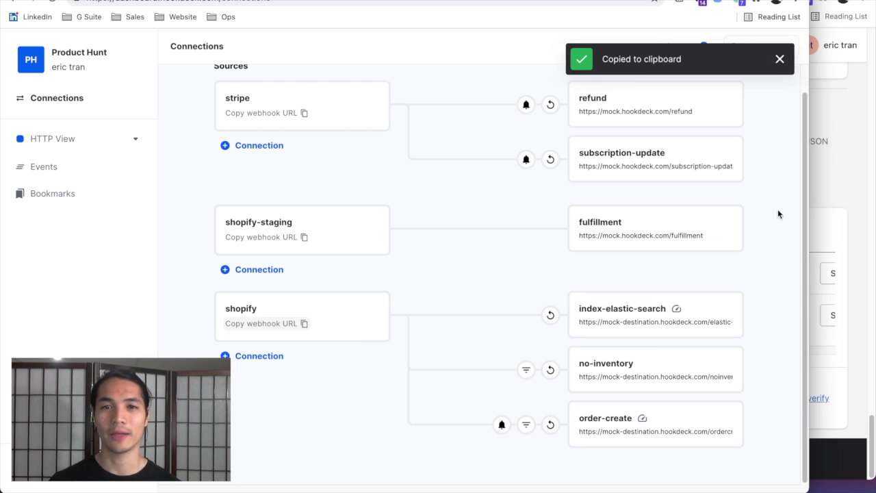
click(820, 188)
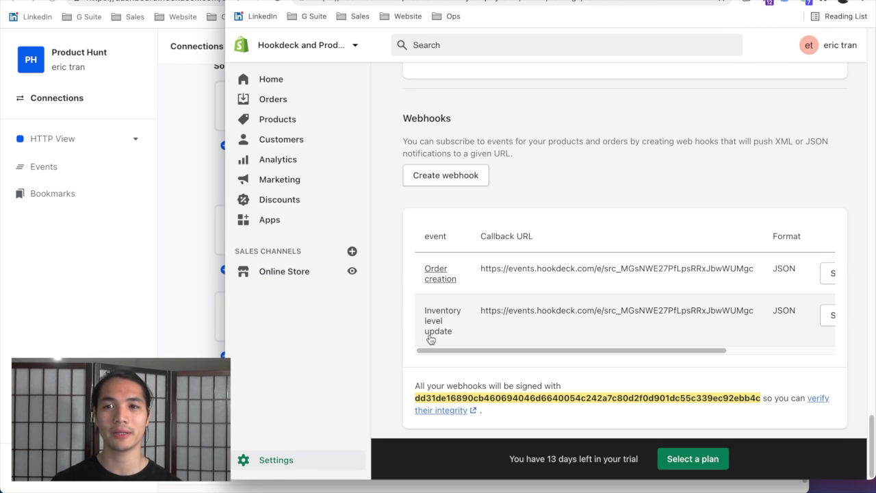
click(209, 369)
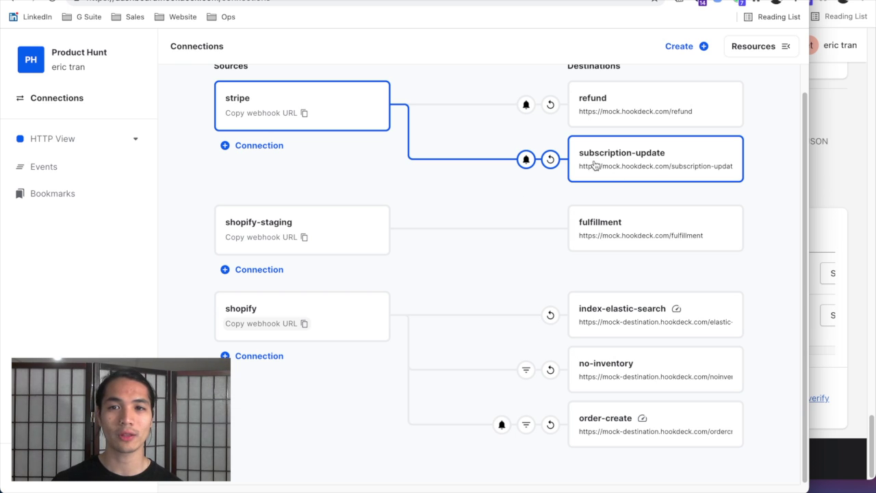
click(259, 145)
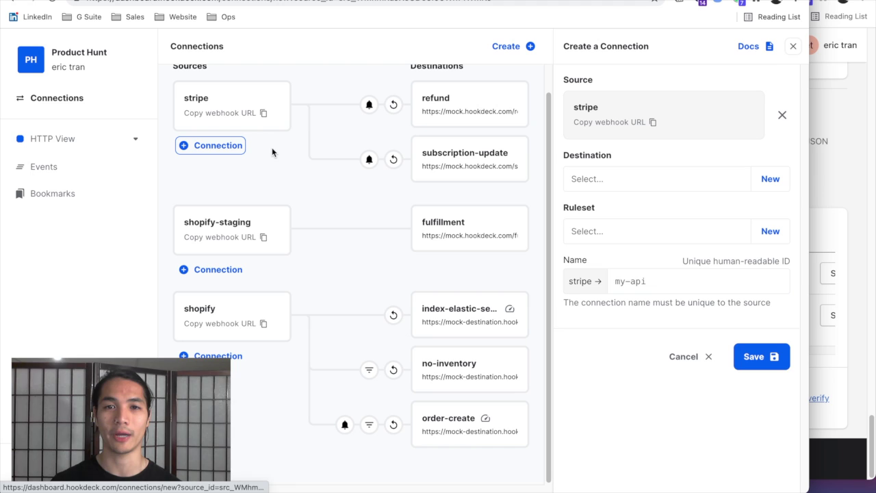
click(778, 183)
click(742, 205)
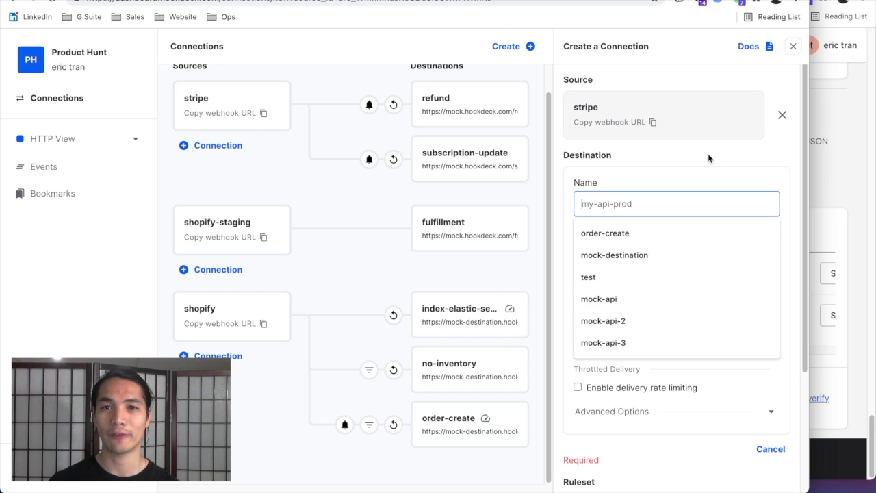
text(subscription-create)
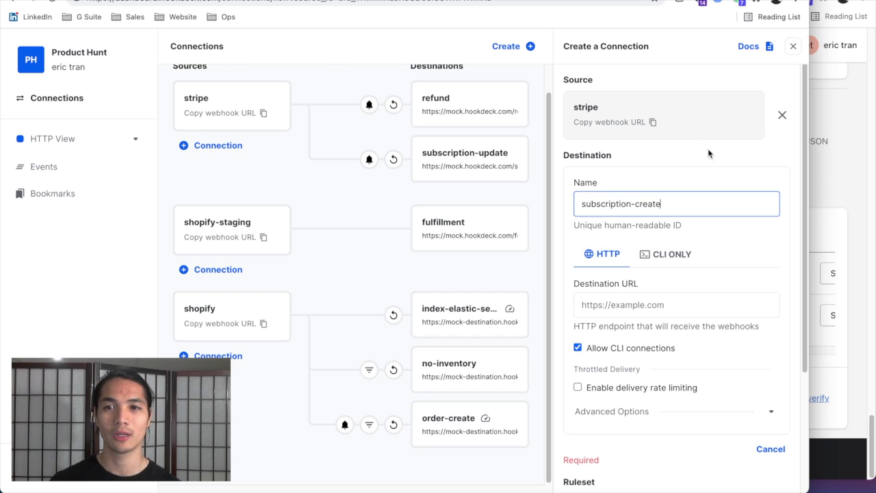
click(716, 315)
click(712, 334)
scroll(677, 418, down, 3)
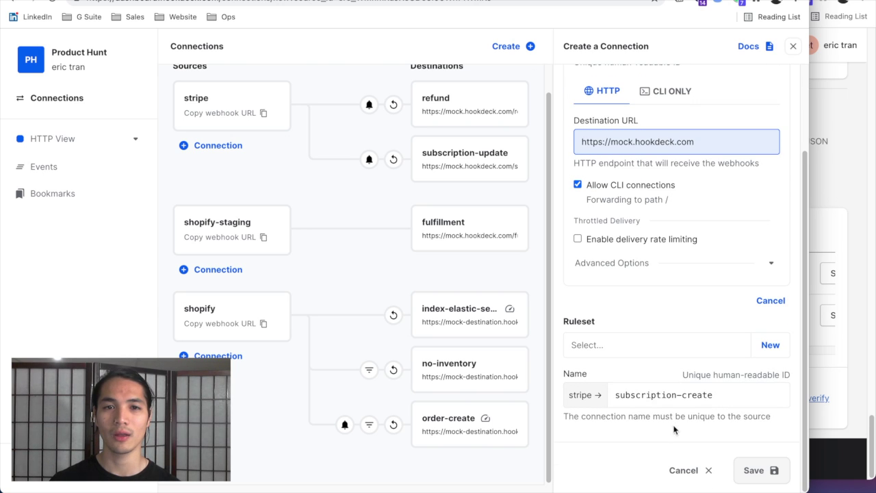
Assign the no-rules ruleset to the subscription-create connection and save it
click(641, 345)
click(631, 377)
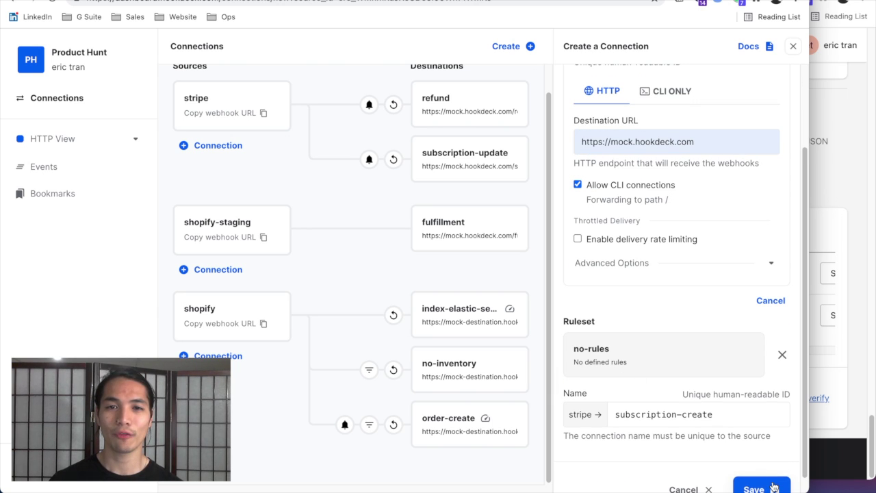
click(754, 483)
scroll(538, 190, up, 1)
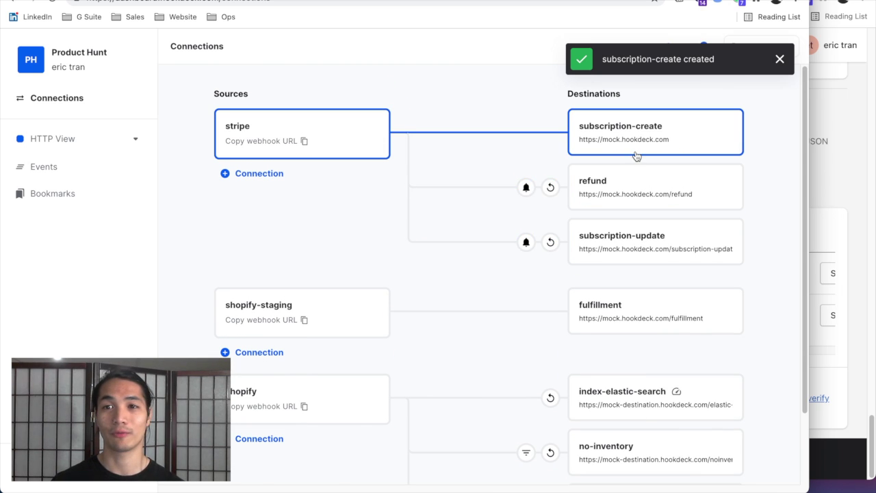
Open a new filter rule for the shopify to index-elastic-search connection
scroll(778, 279, down, 3)
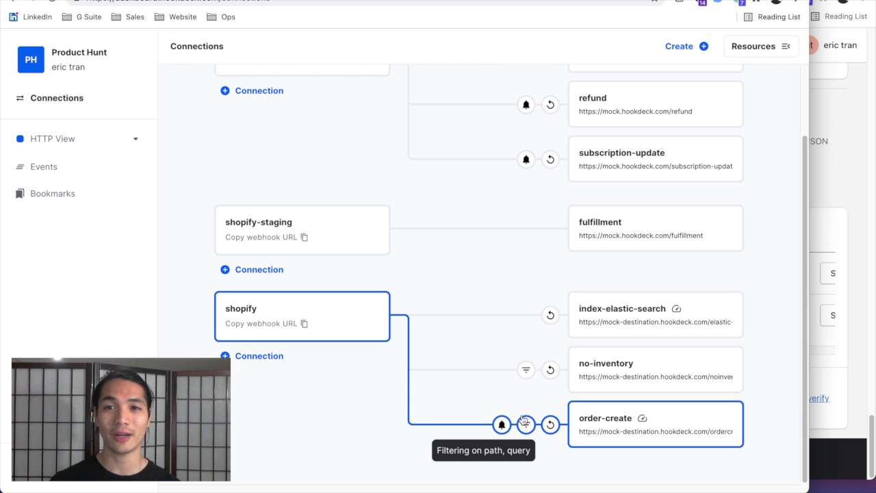
click(579, 377)
key(Up)
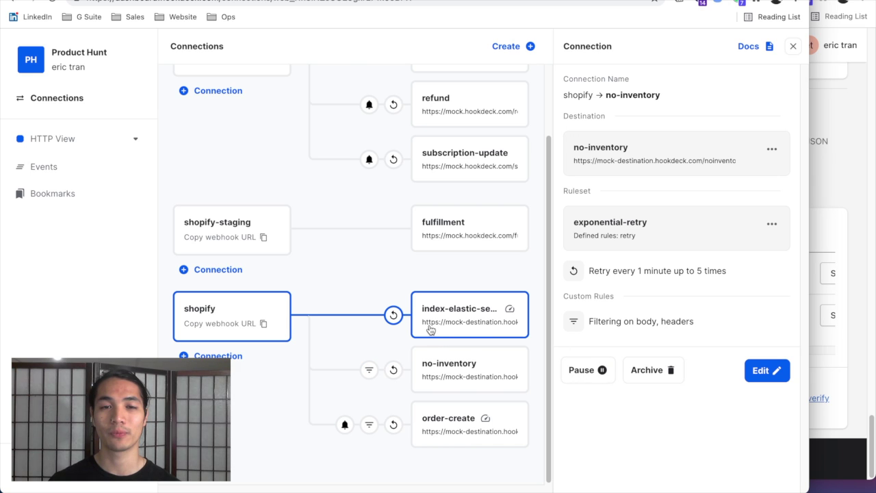
click(761, 370)
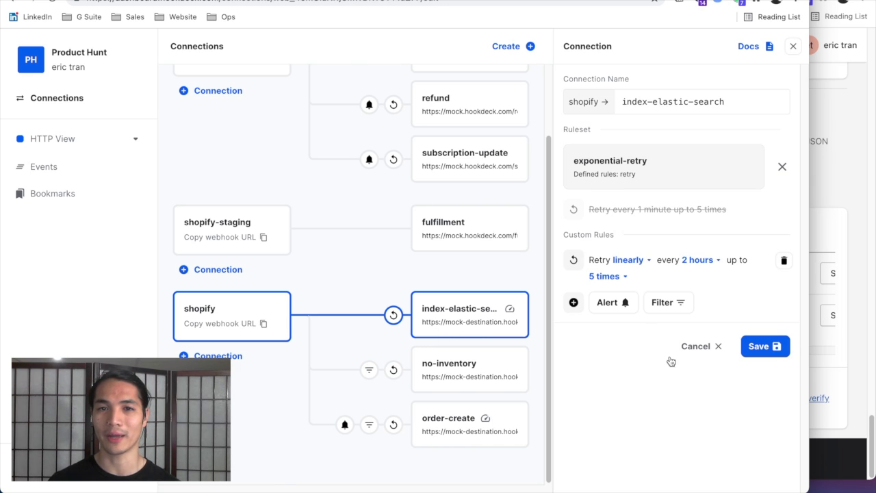
click(661, 302)
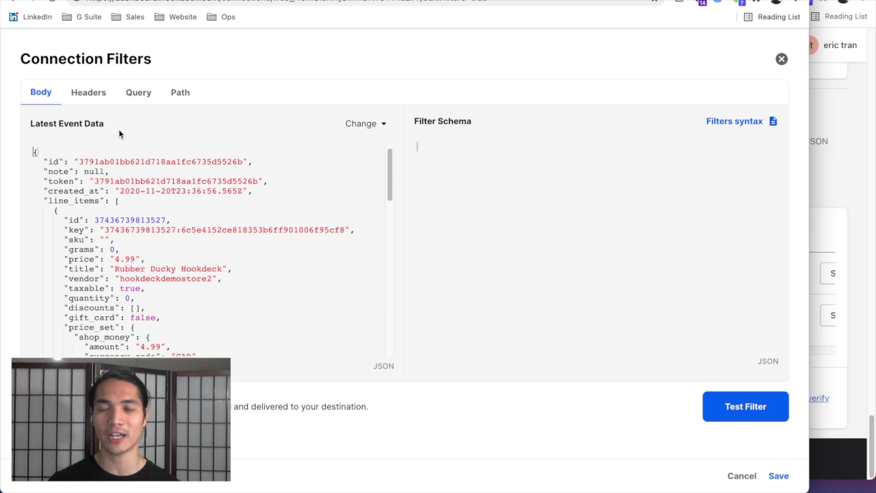
Examine the Headers, Query and Path sections of the index-elastic-search connection's filter and close the editor
click(101, 94)
click(136, 93)
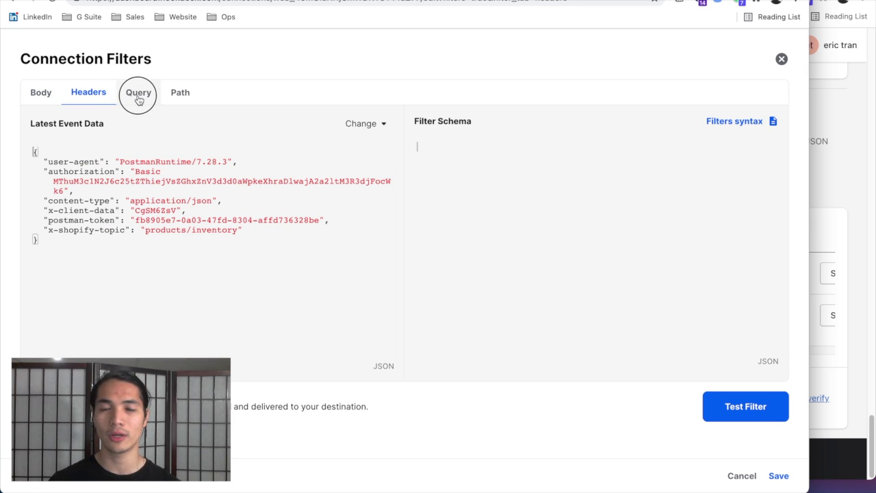
click(102, 101)
click(137, 93)
click(180, 92)
click(782, 59)
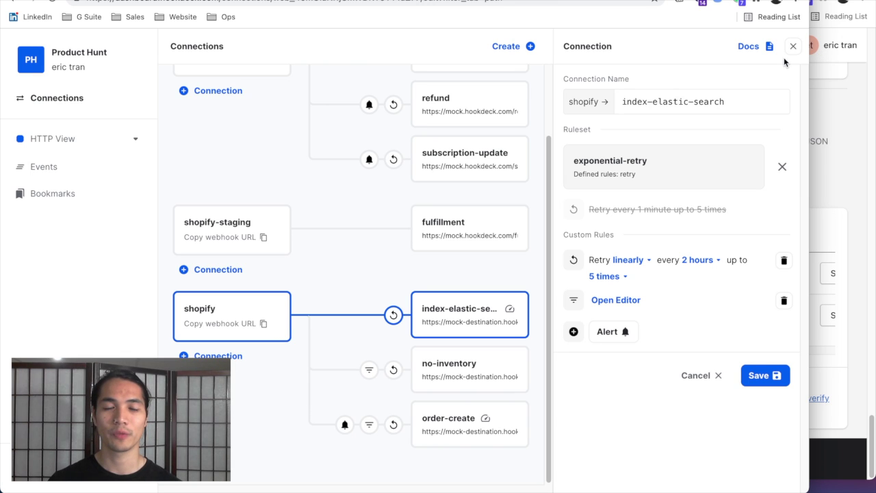
Open the shopify to order-create connection's filters and examine the query filter schema
click(458, 417)
click(756, 396)
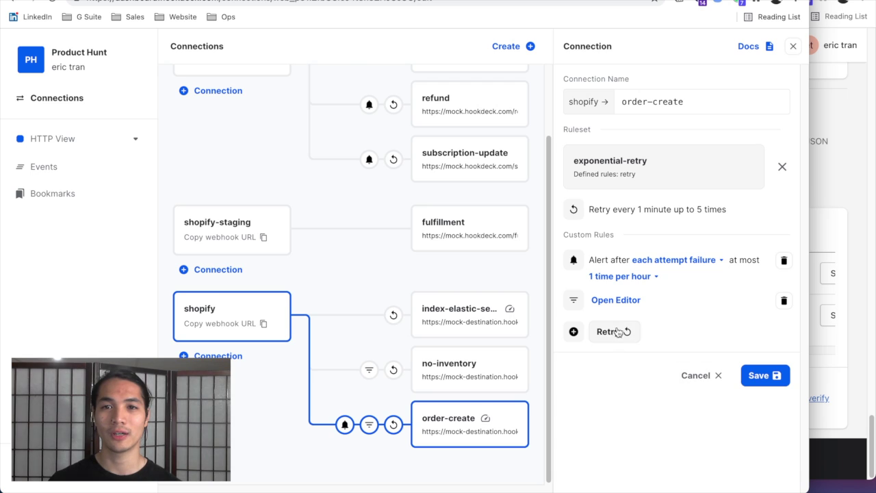
click(616, 301)
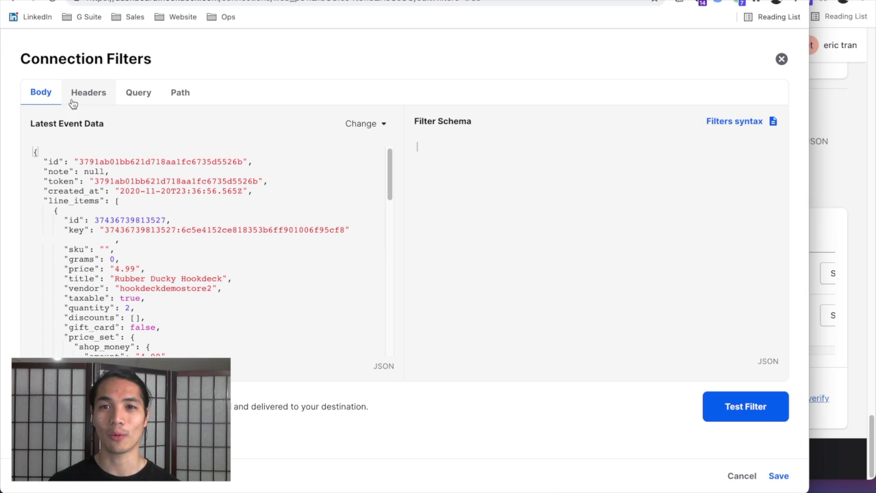
click(138, 94)
click(433, 181)
drag(434, 181, 407, 146)
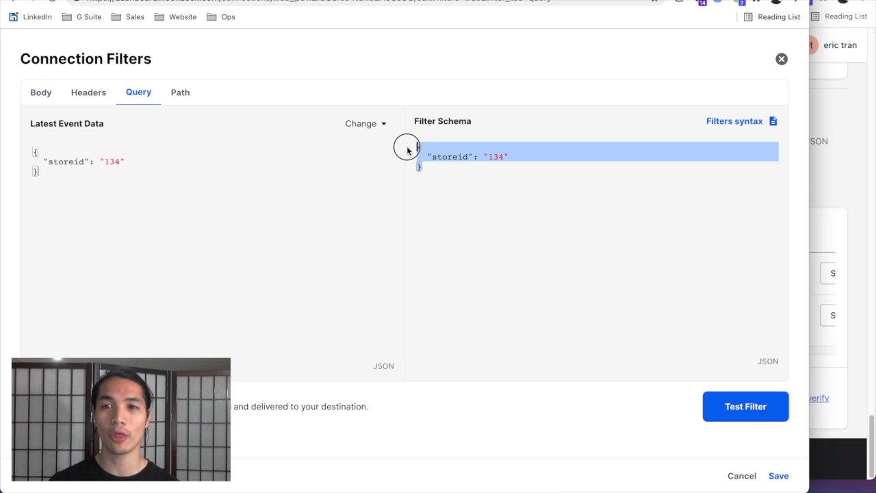
click(425, 167)
Examine the order-create connection's path filter schema and leave the filter editor without saving
click(180, 91)
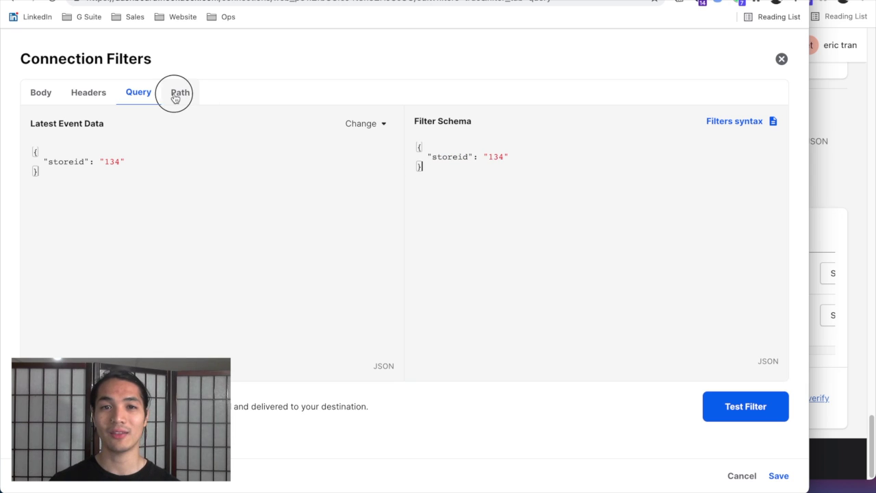
drag(497, 150, 394, 148)
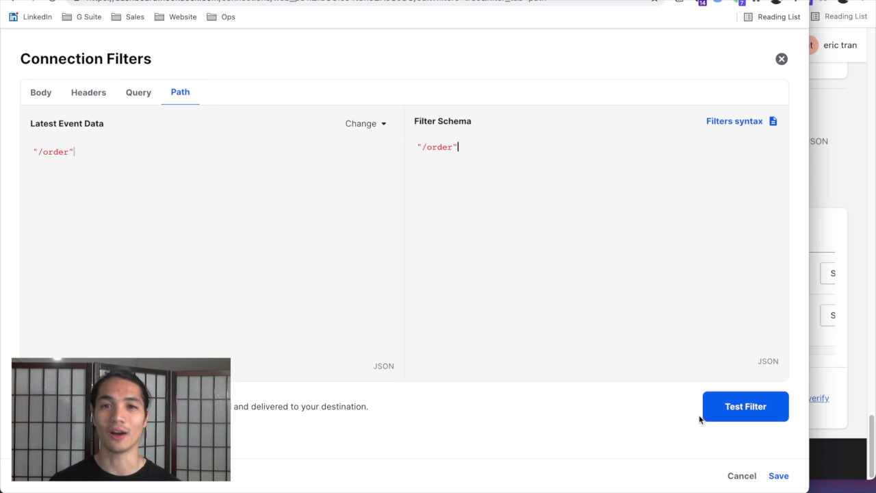
click(731, 476)
Open the shopify to no-inventory connection's filters and examine the quantity condition in the body schema
click(473, 373)
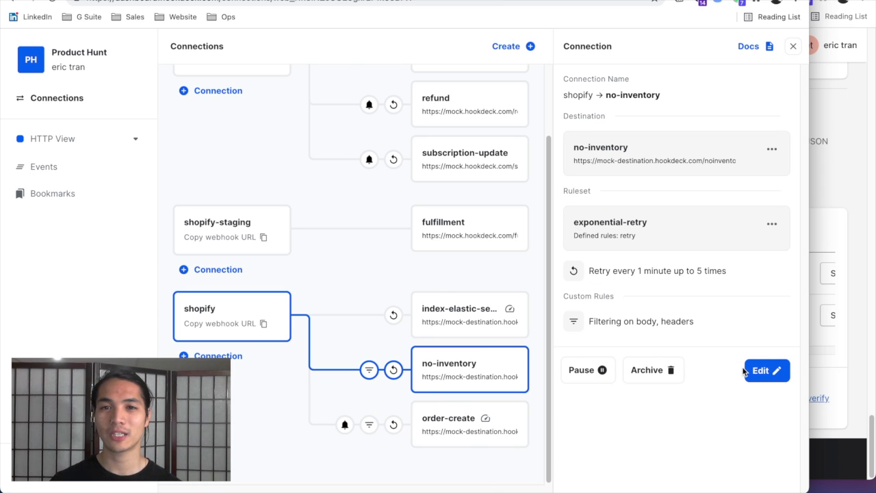
click(746, 370)
click(613, 265)
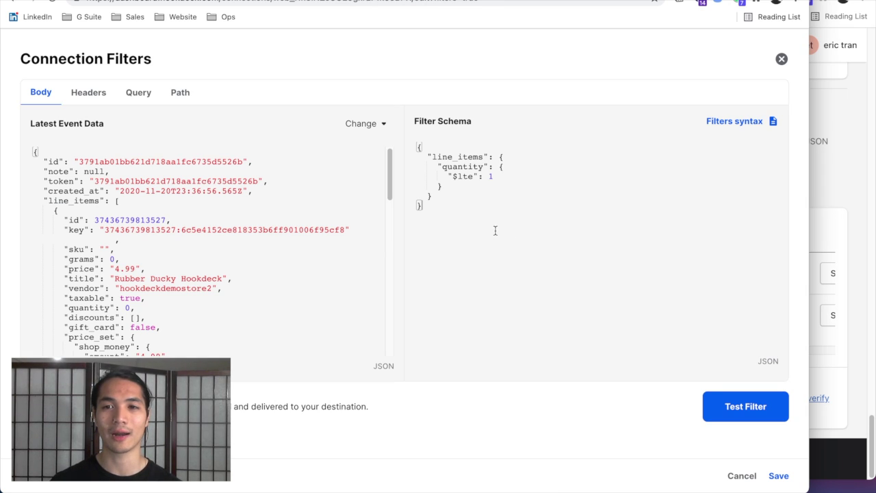
drag(434, 169, 512, 180)
click(511, 180)
Examine the x-shopify-topic condition in the no-inventory connection's headers filter and return to the body filter
click(88, 93)
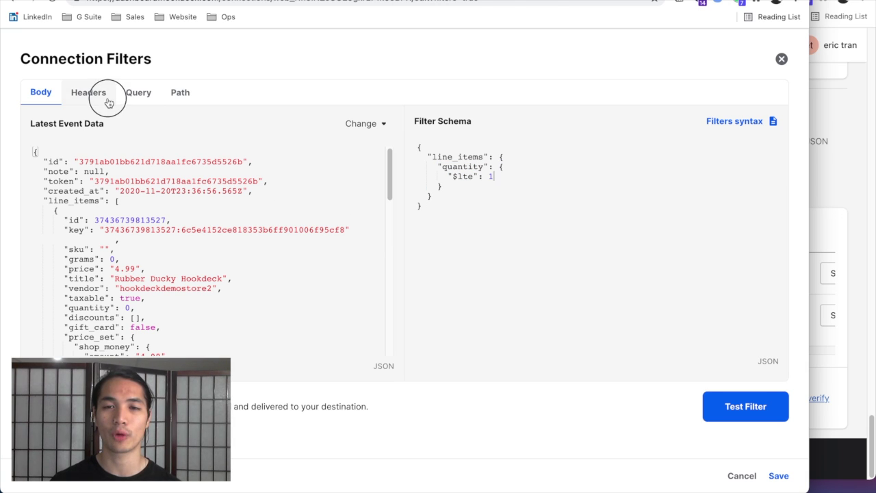
drag(525, 157, 619, 156)
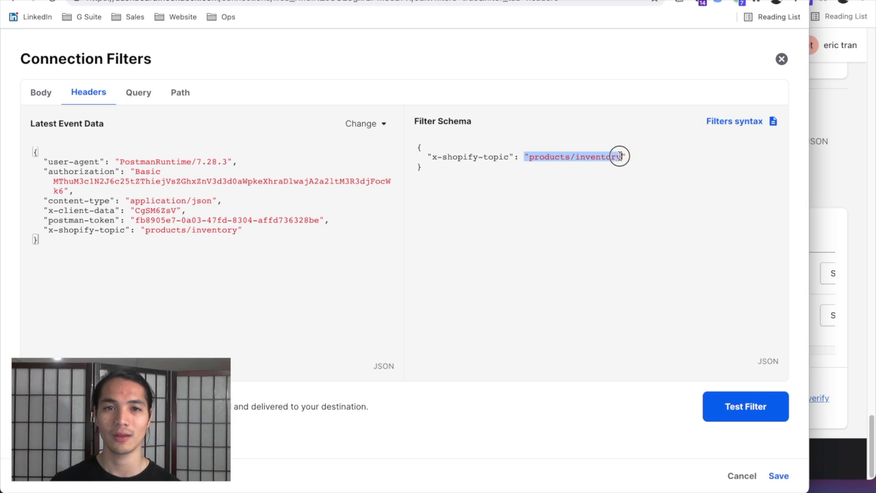
click(585, 180)
click(46, 93)
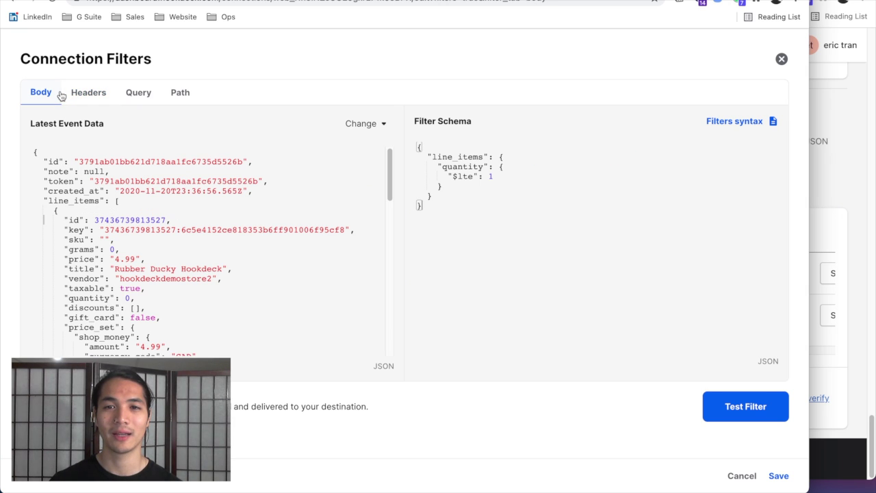
Examine the latest event data against the no-inventory connection's body filter schema
drag(106, 59, 180, 61)
scroll(143, 251, down, 5)
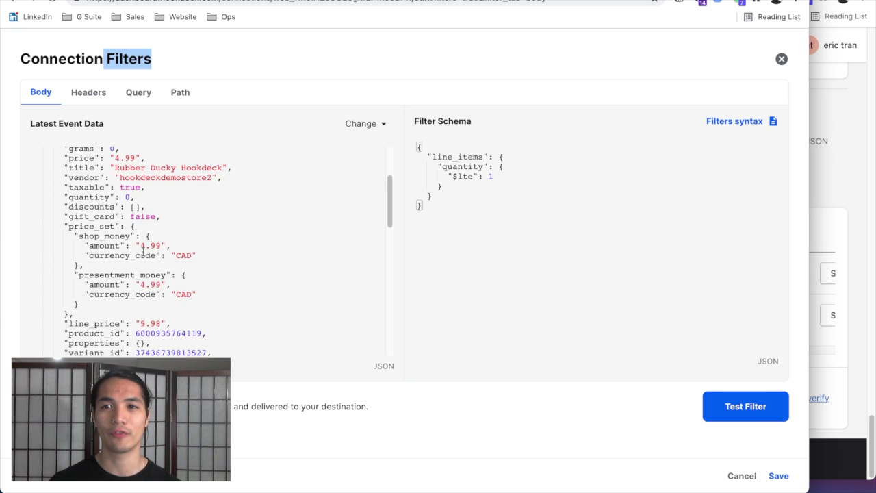
scroll(143, 251, down, 10)
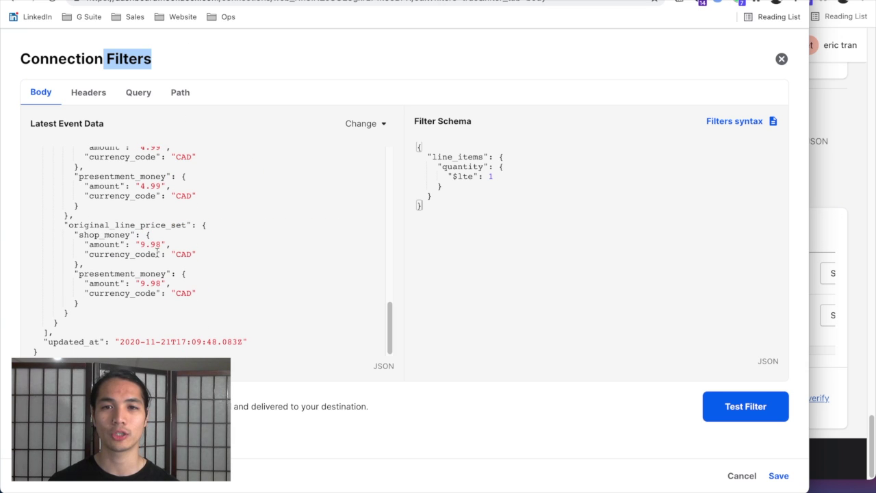
scroll(260, 251, up, 15)
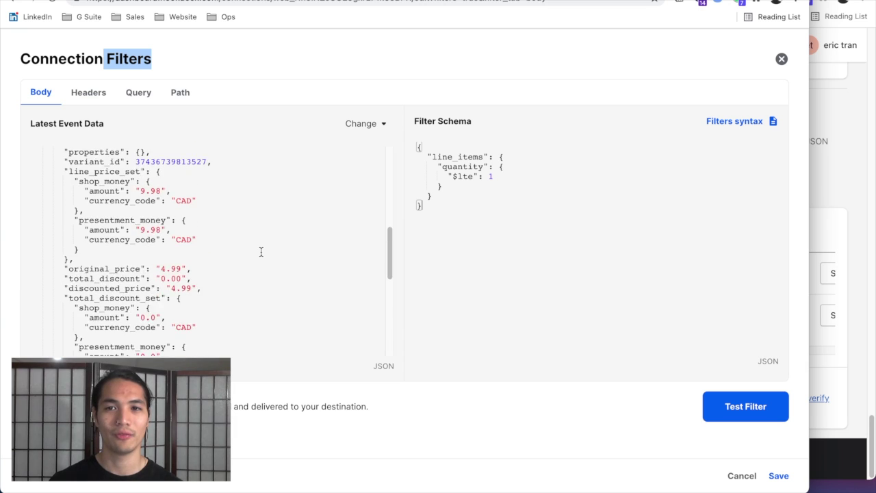
click(486, 192)
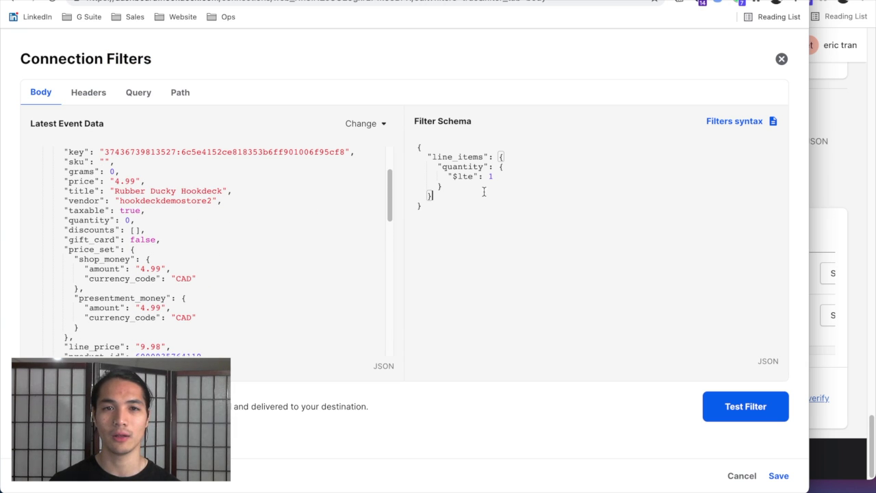
scroll(258, 243, up, 3)
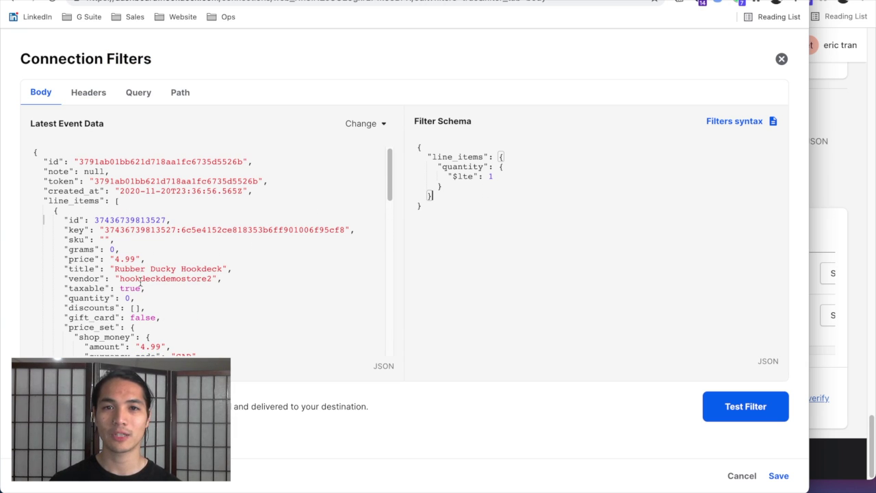
Try a quantity $lte value of 3 in the body filter, restore it to 1, and leave the connection without saving
drag(441, 170, 493, 177)
click(492, 177)
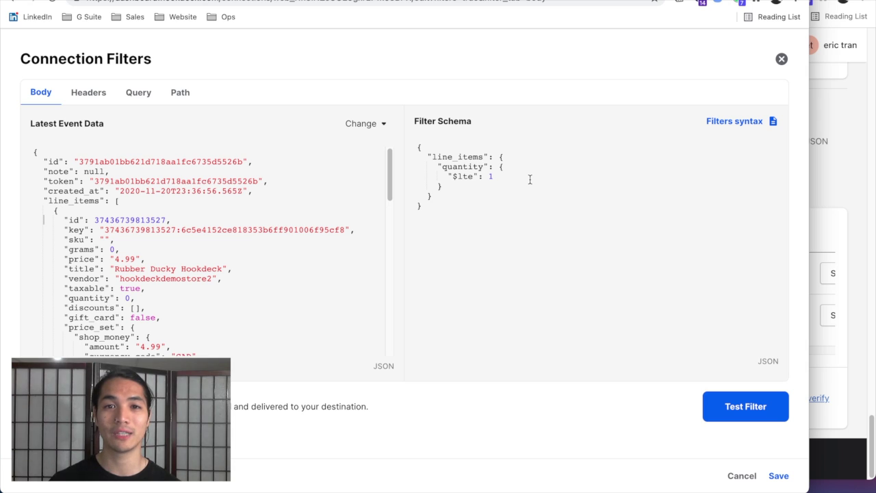
key(BackSpace)
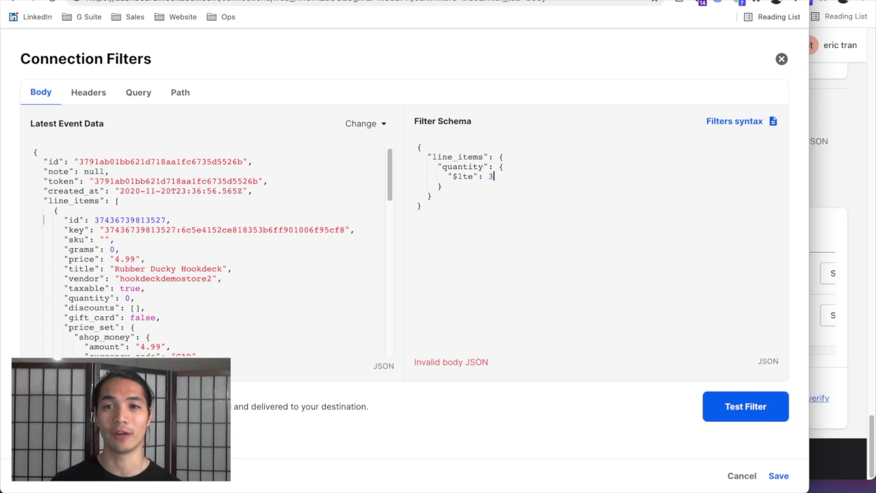
text(1)
key(BackSpace)
text(1)
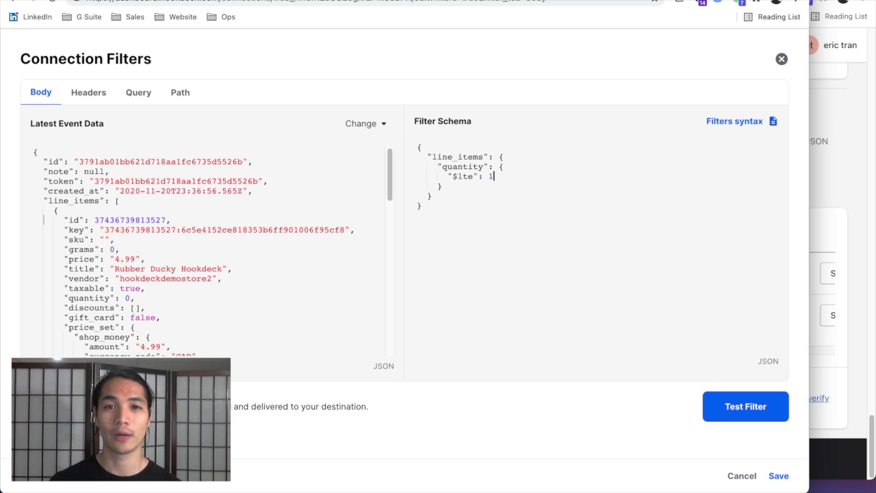
click(733, 480)
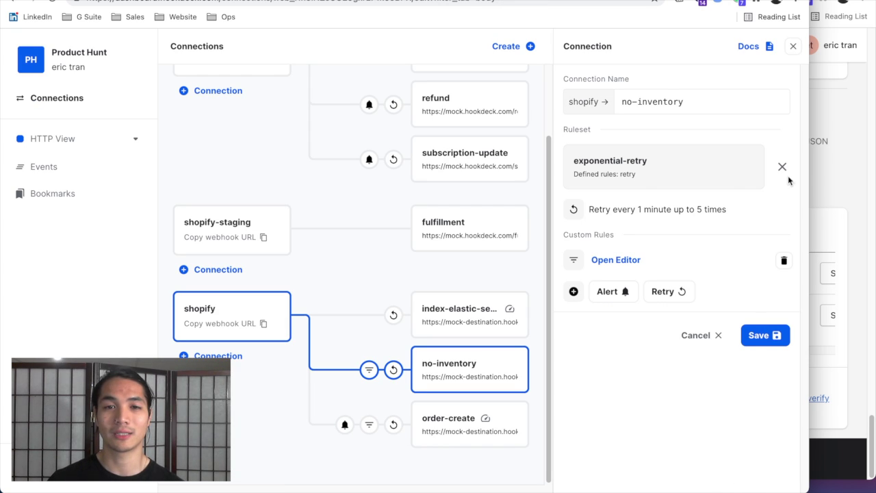
click(793, 48)
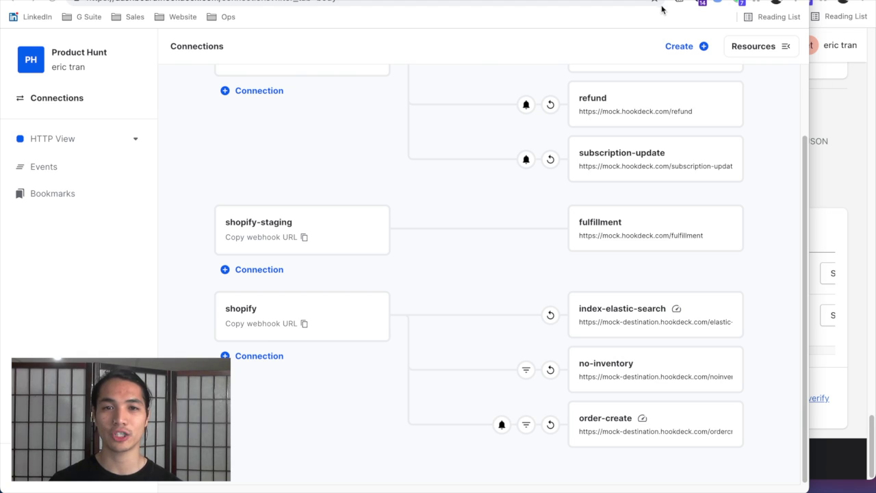
Pause the shopify to index-elastic-search connection and examine its paused events in the events list
click(649, 333)
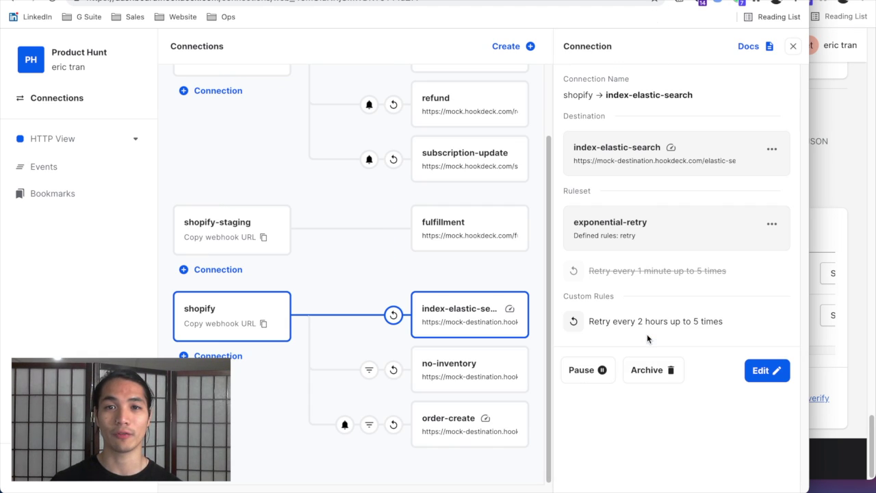
click(582, 373)
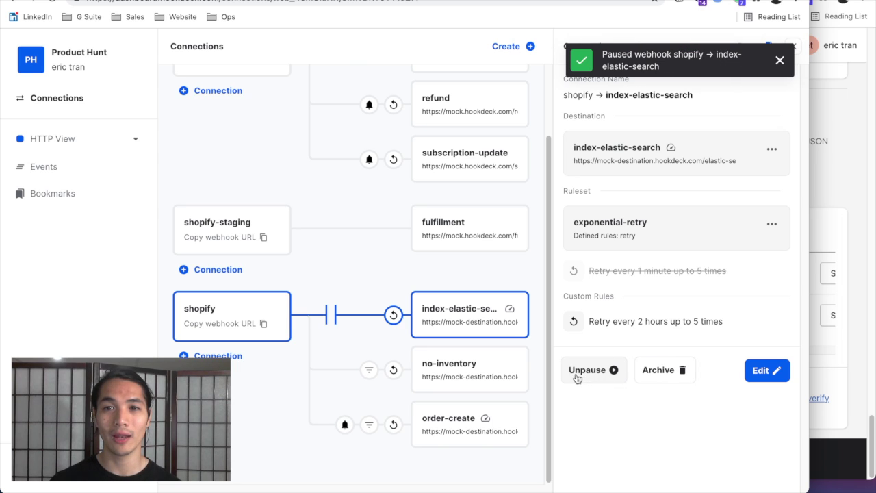
click(65, 170)
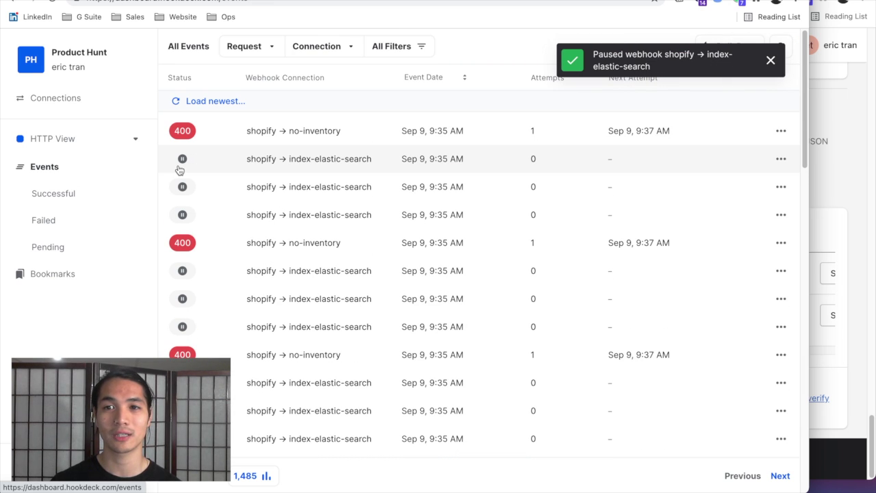
scroll(182, 274, down, 2)
scroll(184, 294, down, 1)
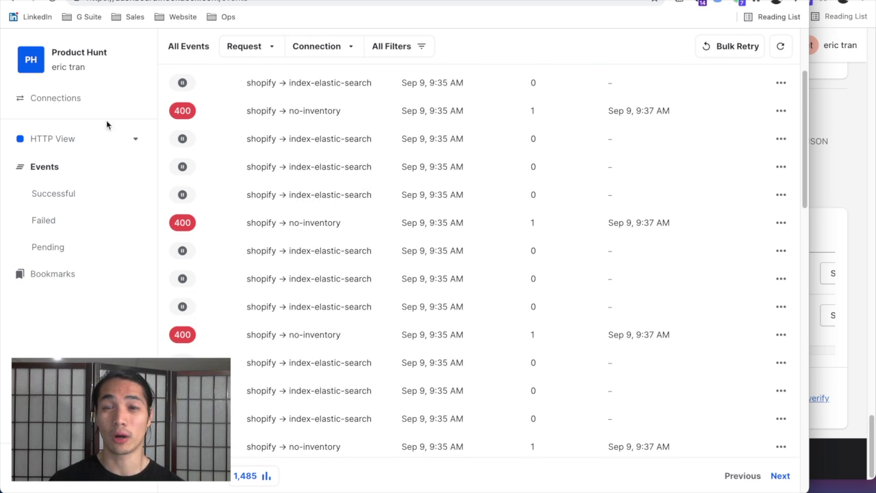
Unpause the shopify to index-elastic-search connection and examine the delivery status of its events
click(94, 100)
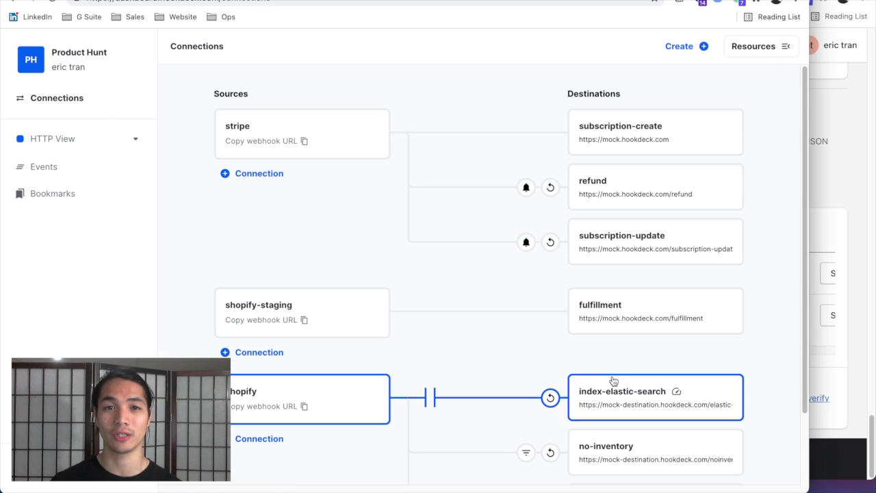
click(614, 388)
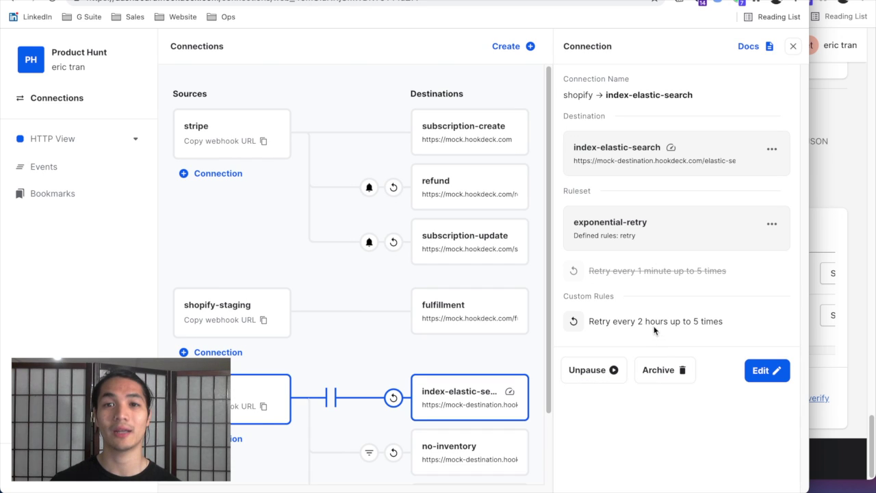
scroll(505, 363, down, 1)
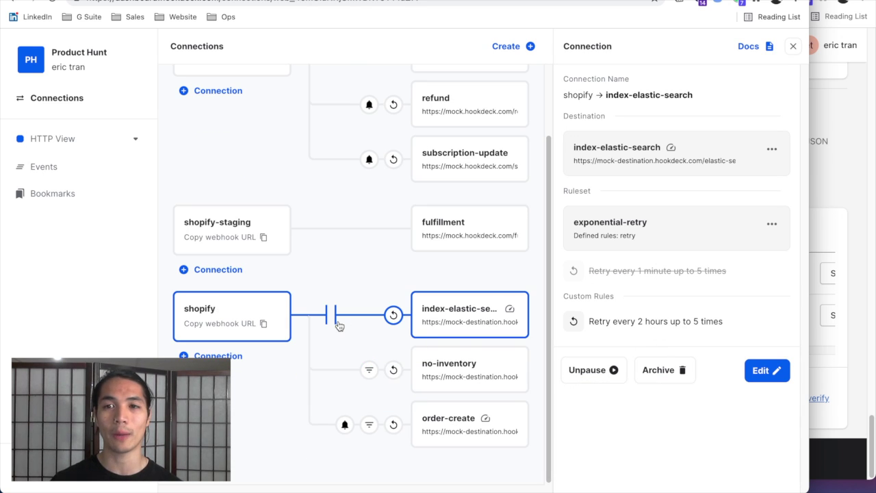
click(607, 375)
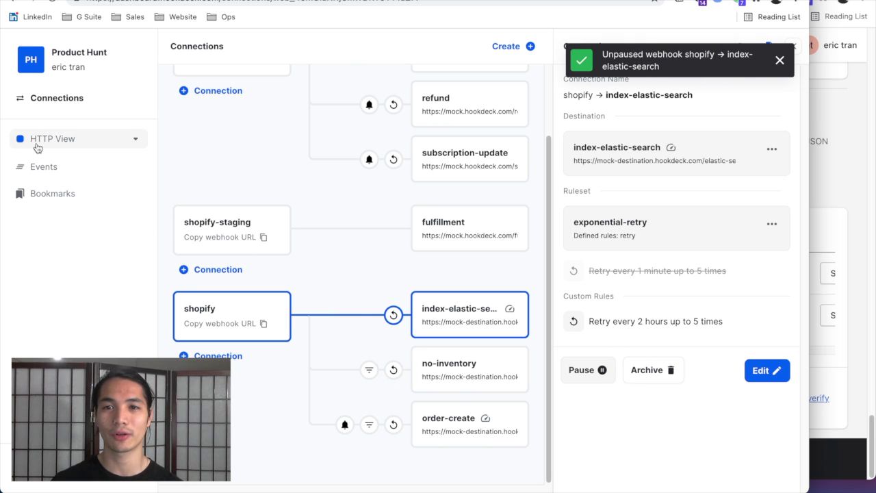
click(43, 166)
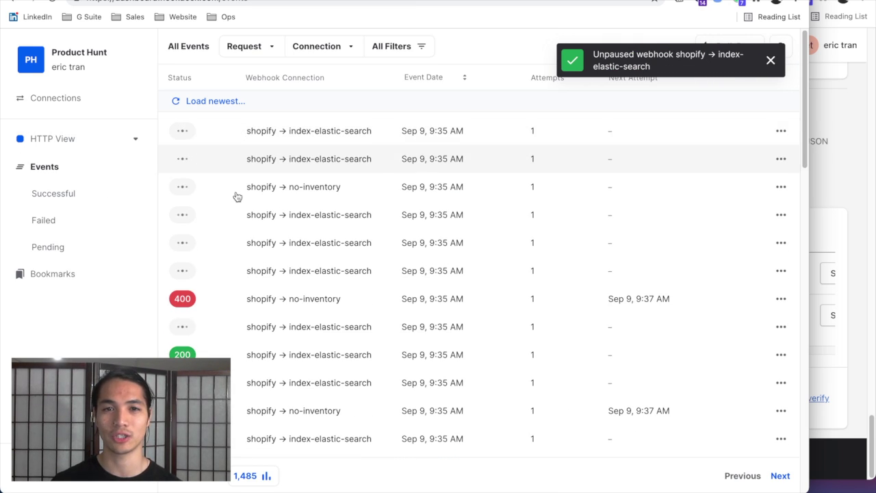
scroll(233, 273, down, 3)
scroll(258, 258, down, 2)
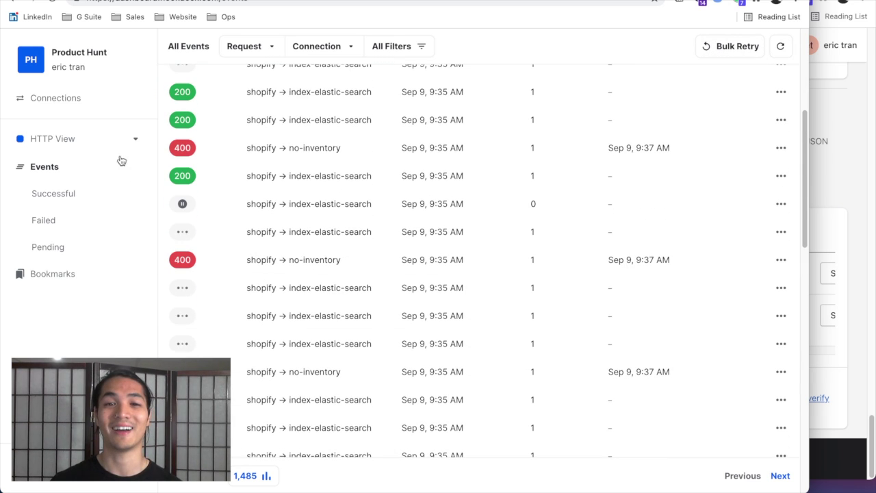
Return to the connections overview and archive the shopify-staging to fulfillment connection
click(77, 103)
scroll(593, 331, down, 2)
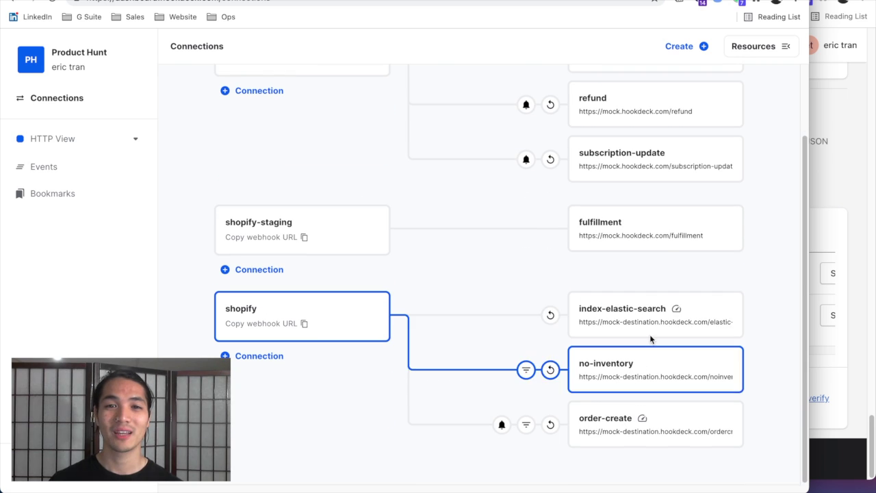
mouse_move(669, 316)
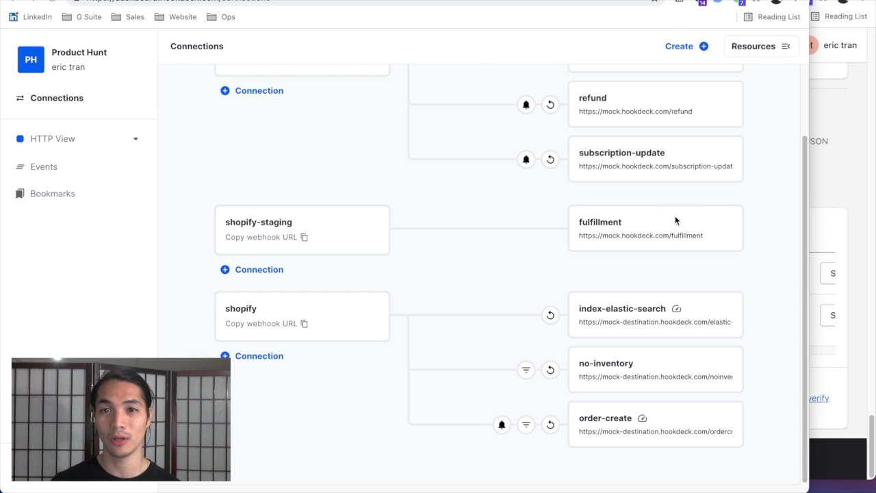
click(612, 232)
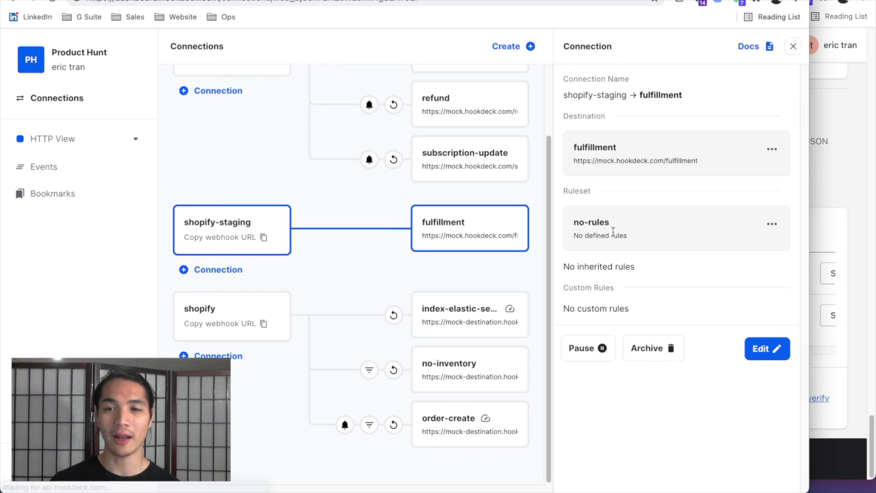
click(632, 349)
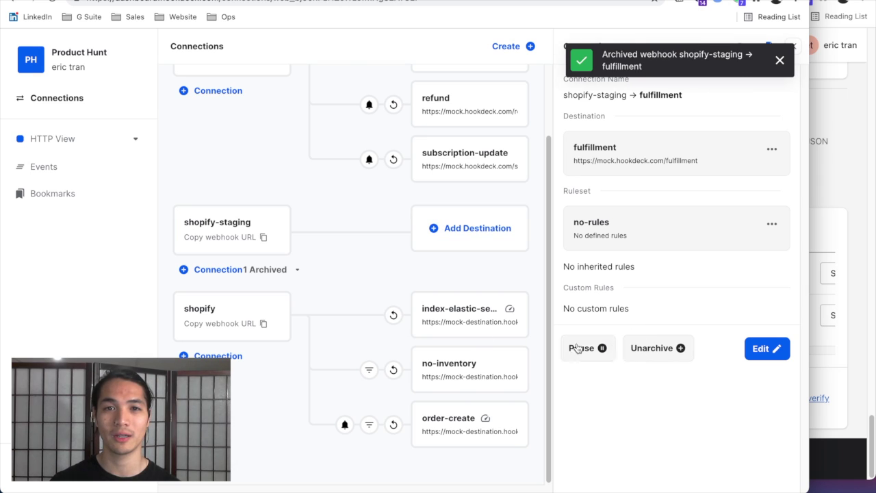
Show the archived connections of shopify-staging, unarchive the fulfillment connection, and close its details
click(273, 269)
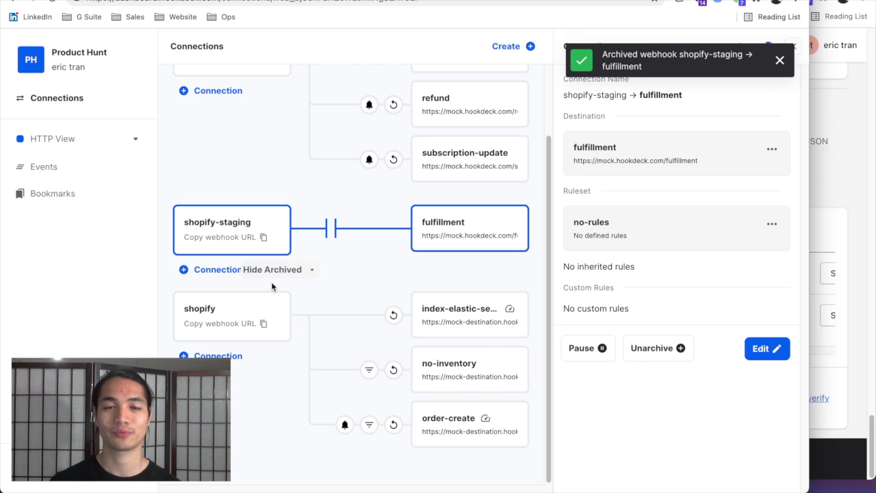
click(681, 348)
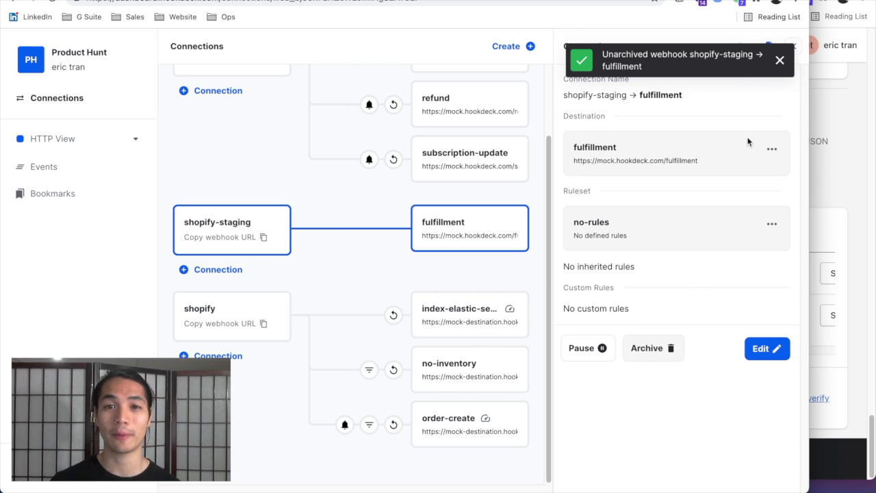
click(780, 61)
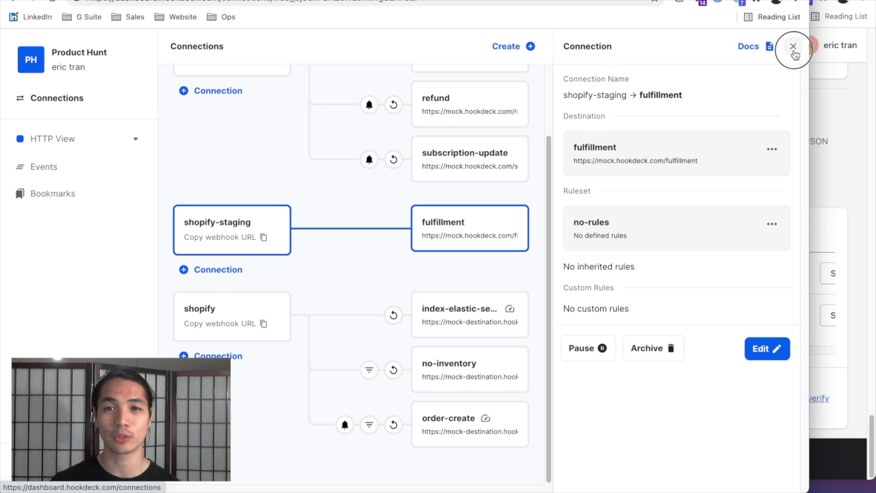
click(792, 47)
Examine the shopify source's webhook URL, the index-elastic-search rate limit, and the no-inventory and order-create filter rules
scroll(510, 321, up, 2)
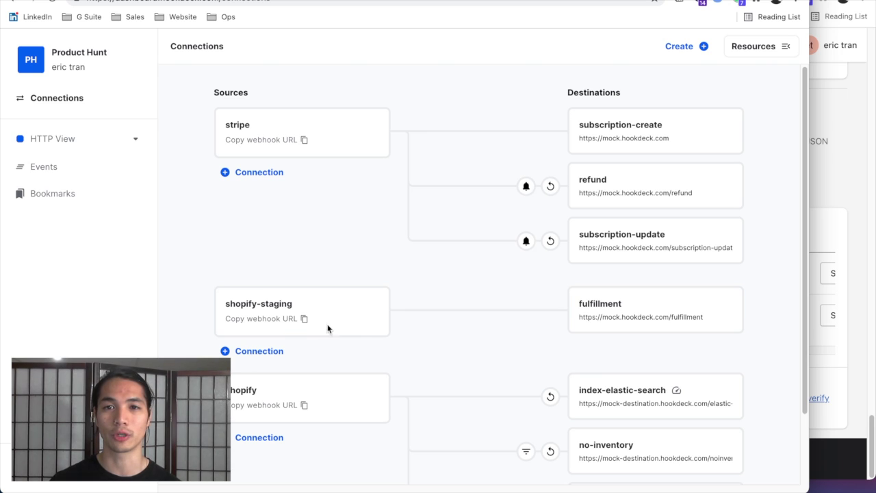
mouse_move(301, 404)
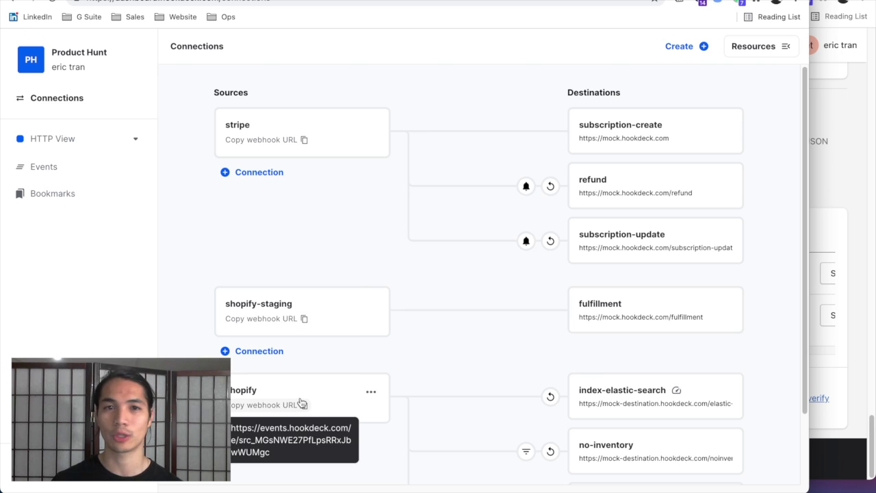
scroll(488, 342, down, 2)
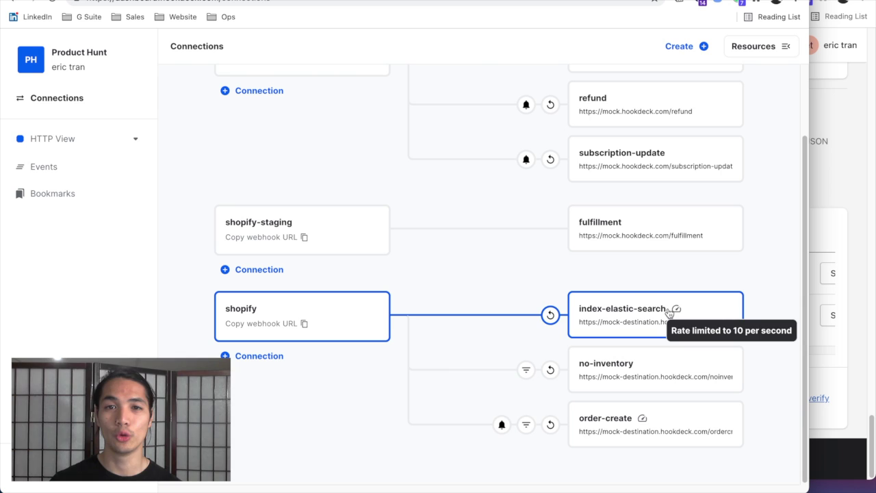
mouse_move(520, 375)
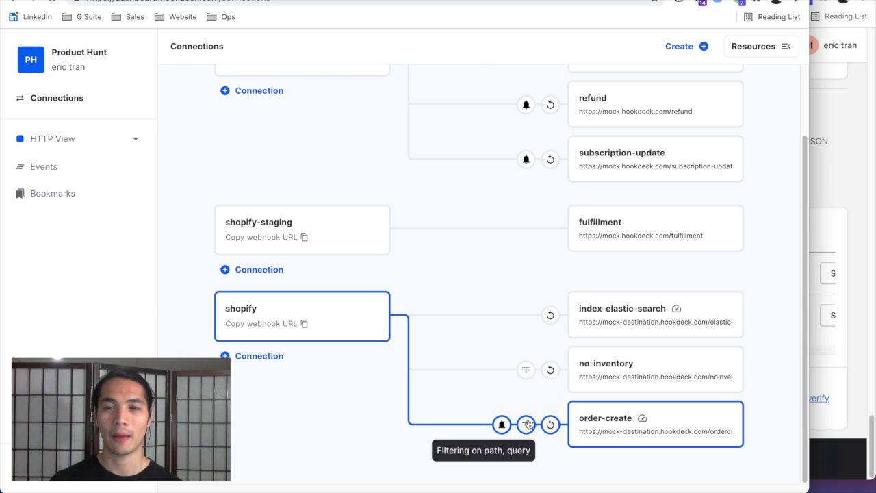
click(600, 377)
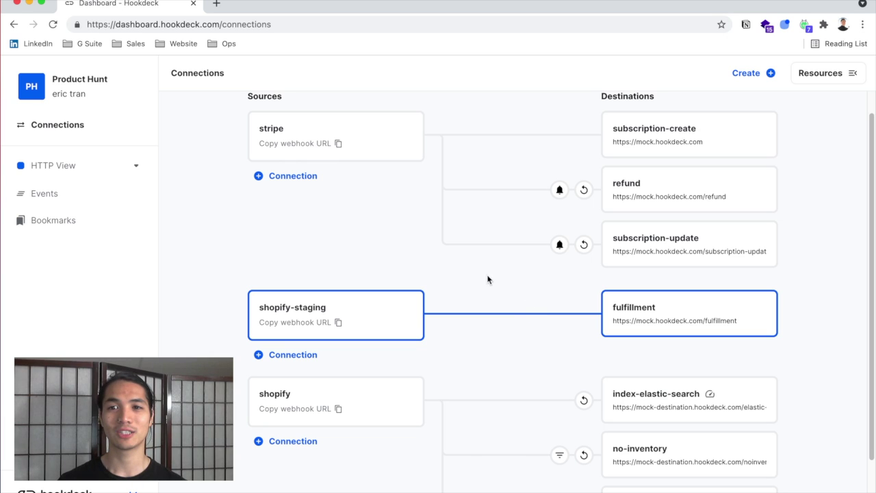
Examine the alert rules on the refund, subscription-update and order-create connections
mouse_move(560, 188)
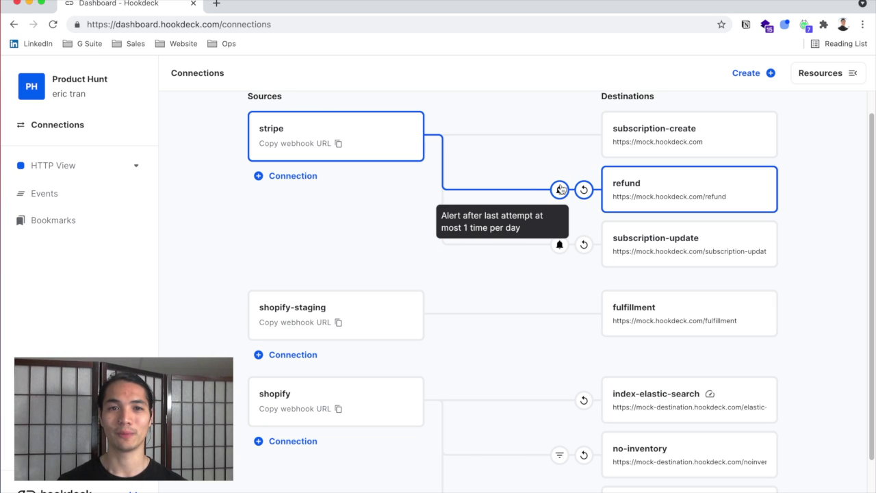
mouse_move(559, 242)
scroll(558, 243, down, 2)
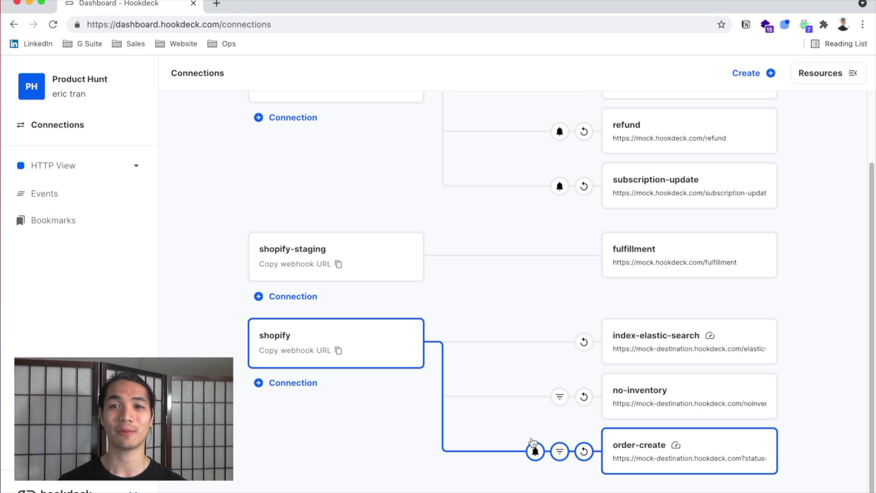
mouse_move(534, 450)
scroll(618, 284, up, 3)
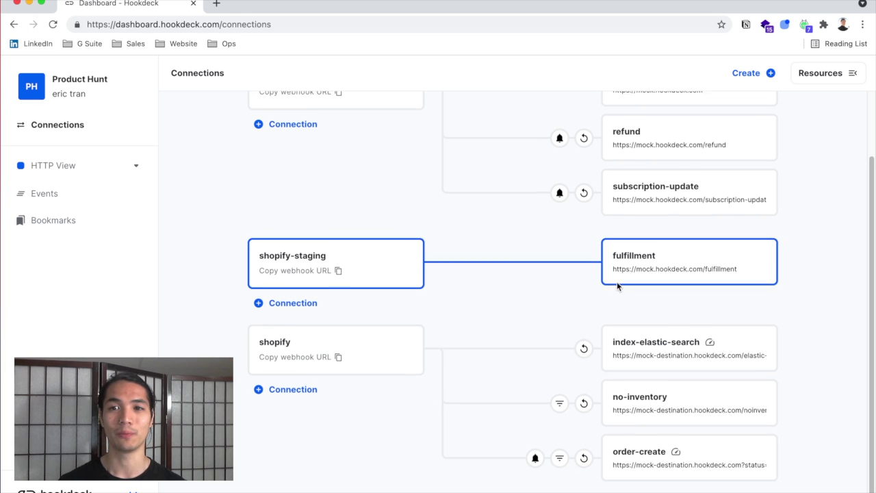
click(682, 349)
click(826, 372)
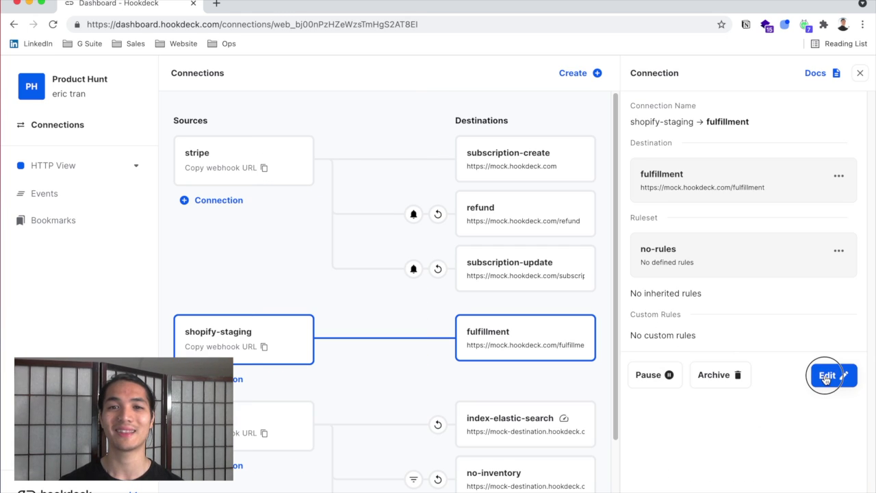
click(675, 279)
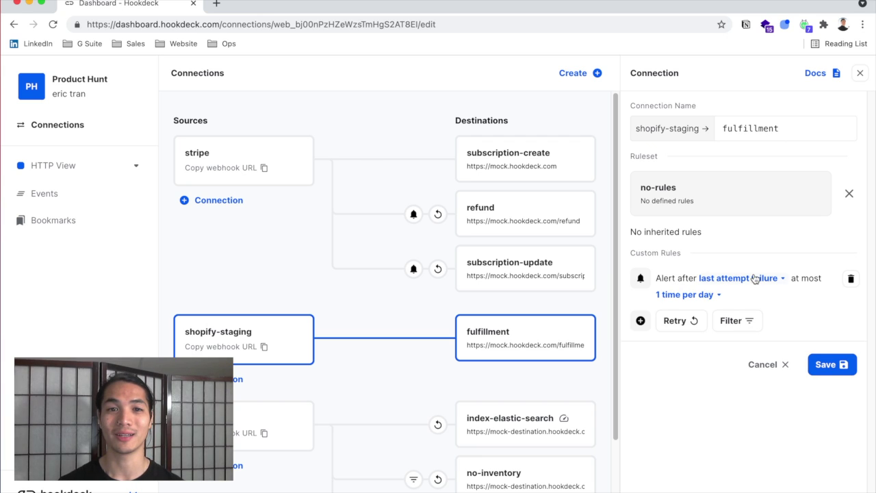
click(765, 365)
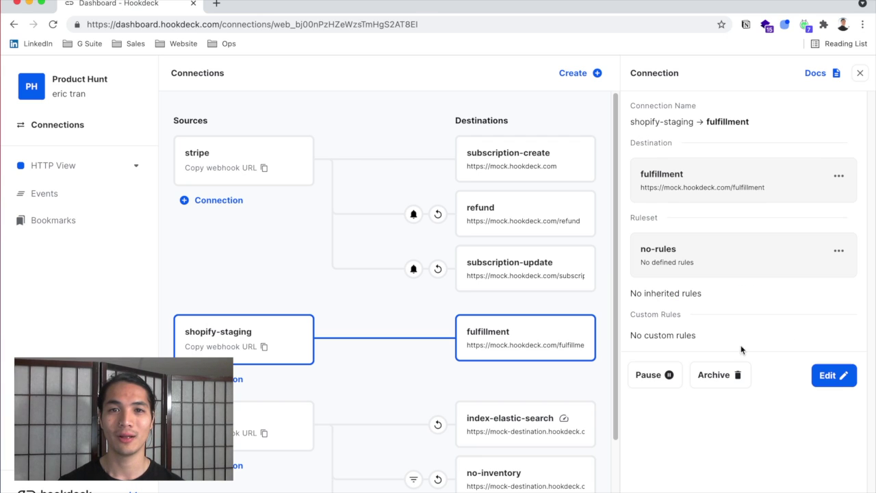
Add an alert rule to the stripe to subscription-create connection that triggers after each attempt failure
click(546, 180)
click(829, 375)
click(666, 279)
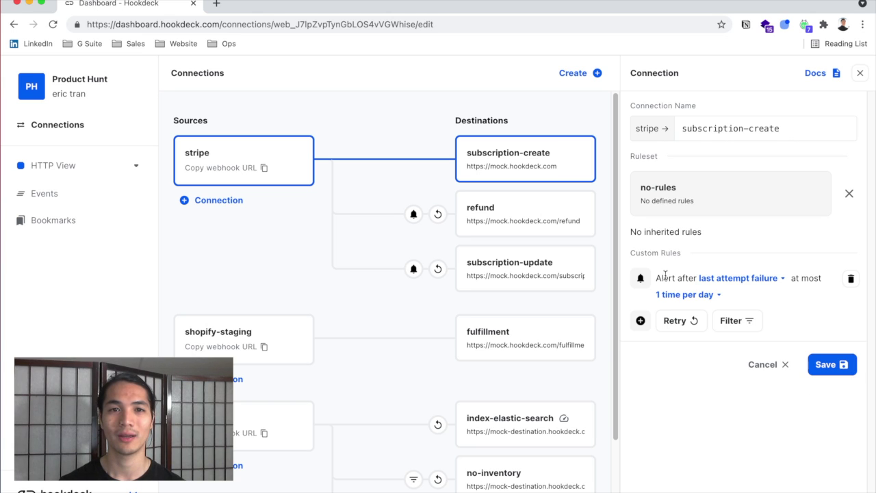
click(726, 286)
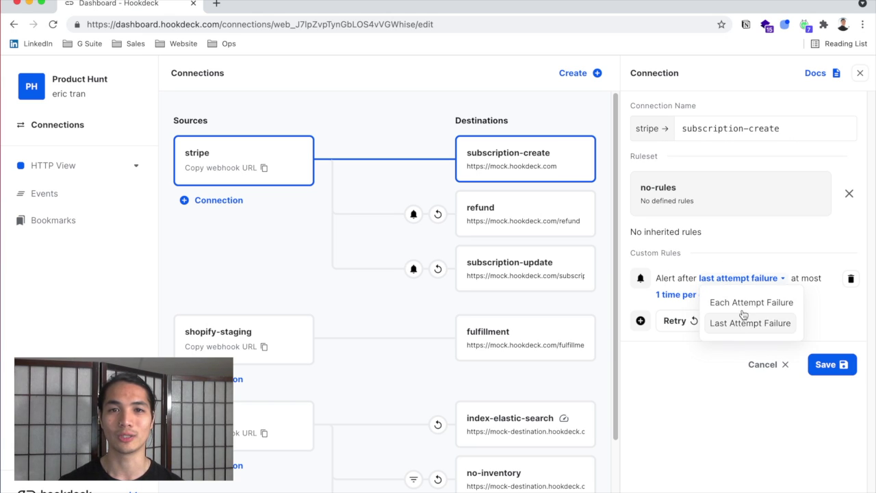
click(743, 302)
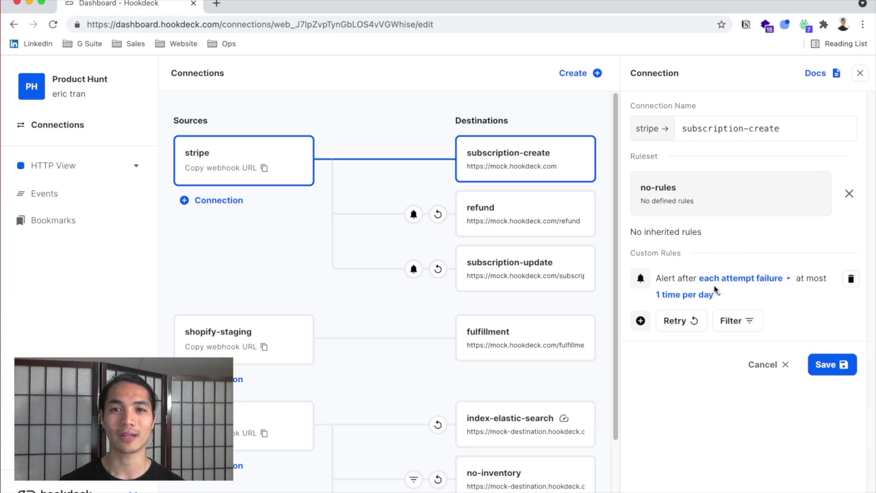
Set the subscription-create alert interval to 30 minutes, save the connection, and check its alert rule in the overview
click(705, 295)
click(744, 336)
click(729, 309)
click(701, 337)
key(BackSpace)
text(30)
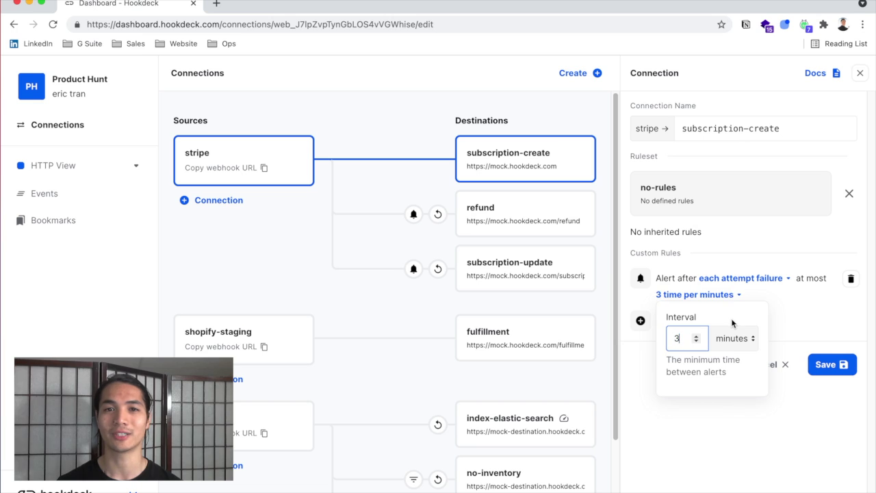
click(804, 335)
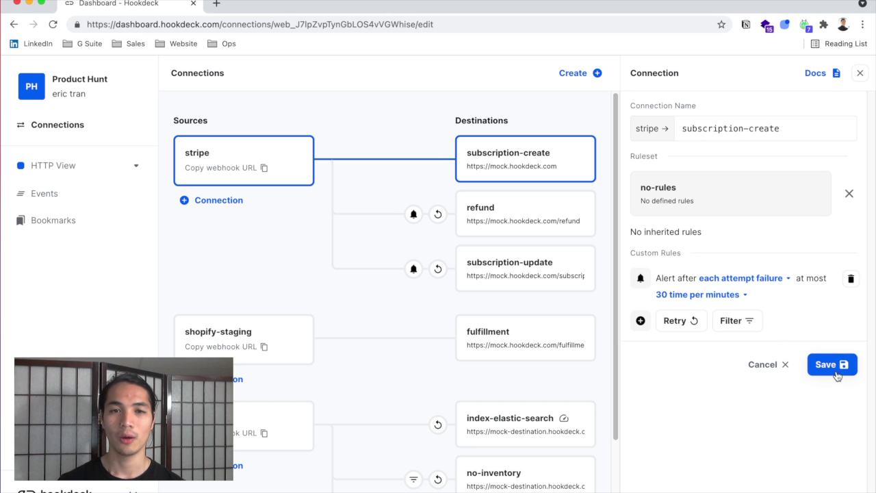
click(836, 370)
mouse_move(443, 170)
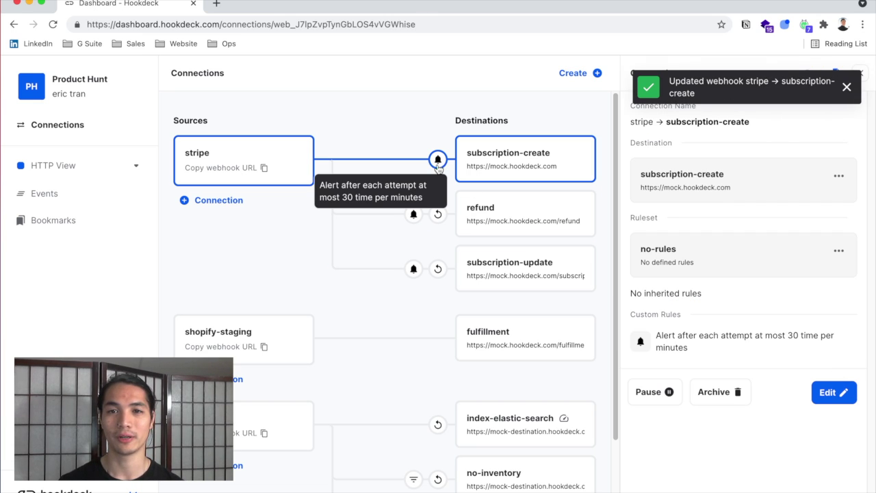
Open the events list, examine the last month's daily event chart, close the chart, and look through the events
click(57, 199)
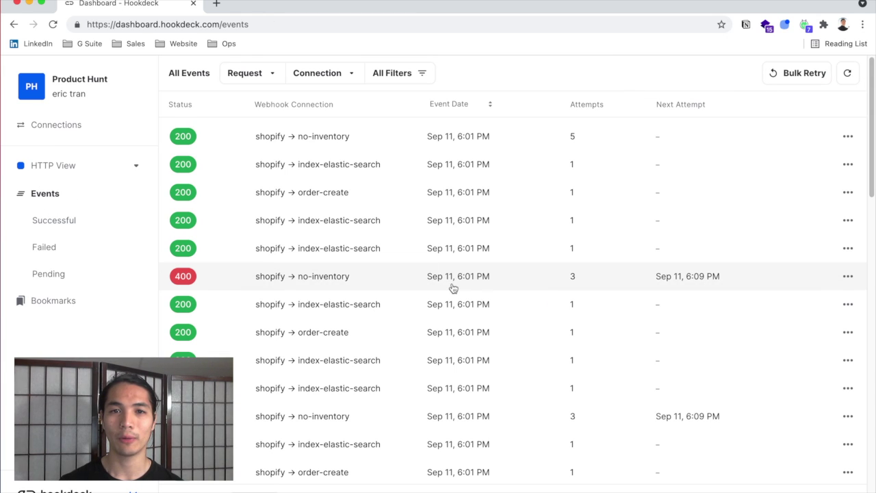
scroll(303, 464, down, 1)
click(268, 487)
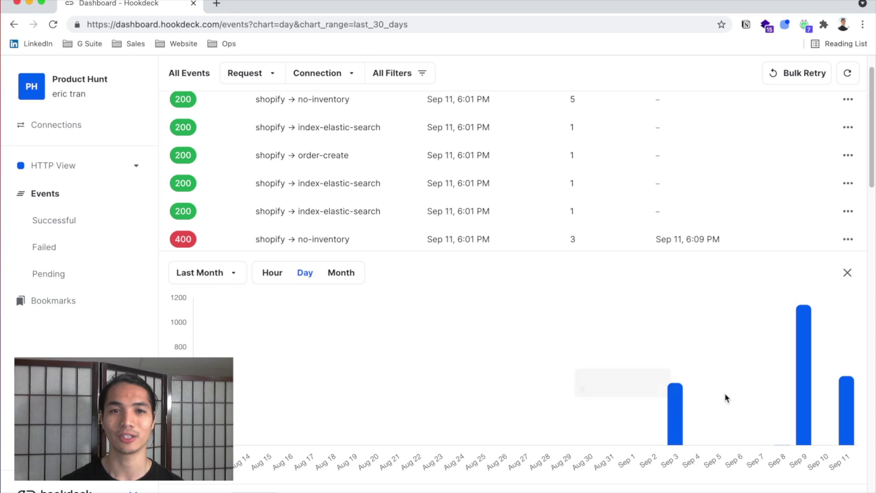
click(847, 273)
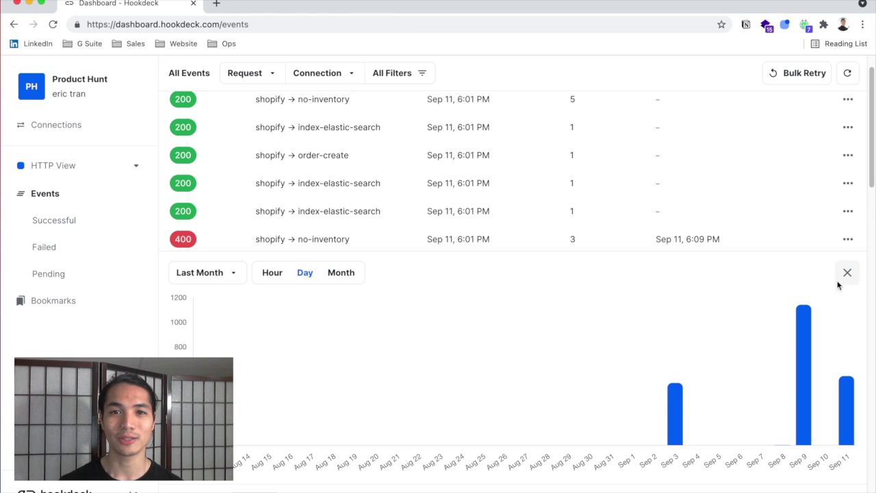
scroll(378, 315, down, 5)
scroll(438, 301, up, 5)
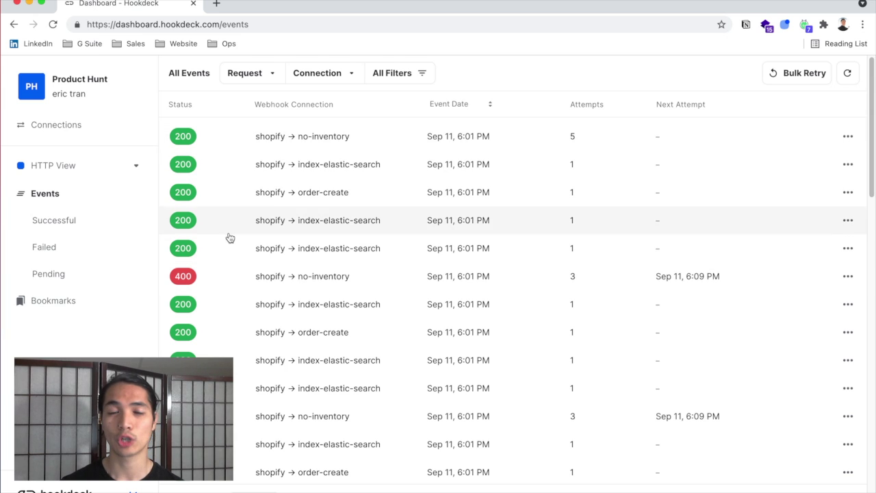
Examine the failed shopify to no-inventory event's attempts, its full request headers and body, and the attempt response
click(222, 277)
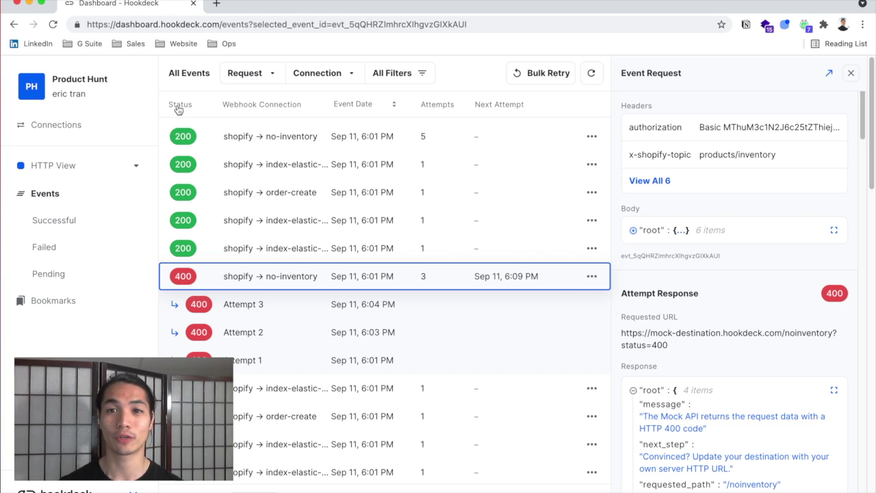
mouse_move(358, 281)
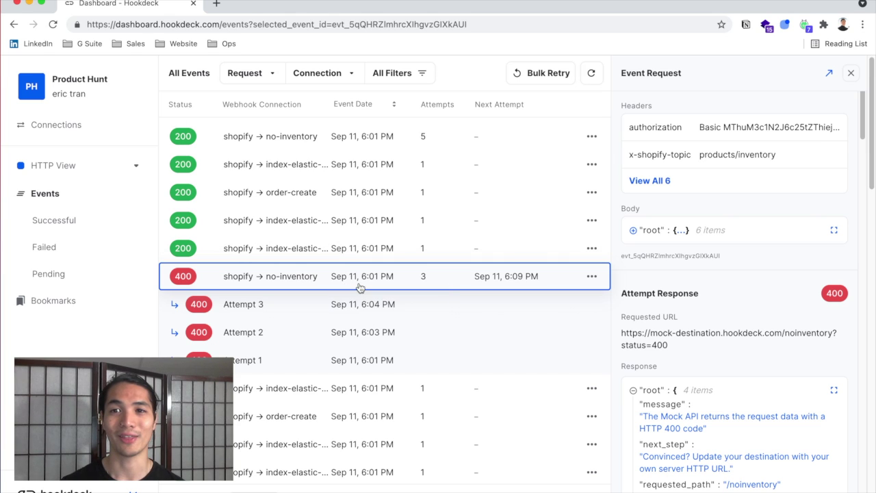
click(669, 180)
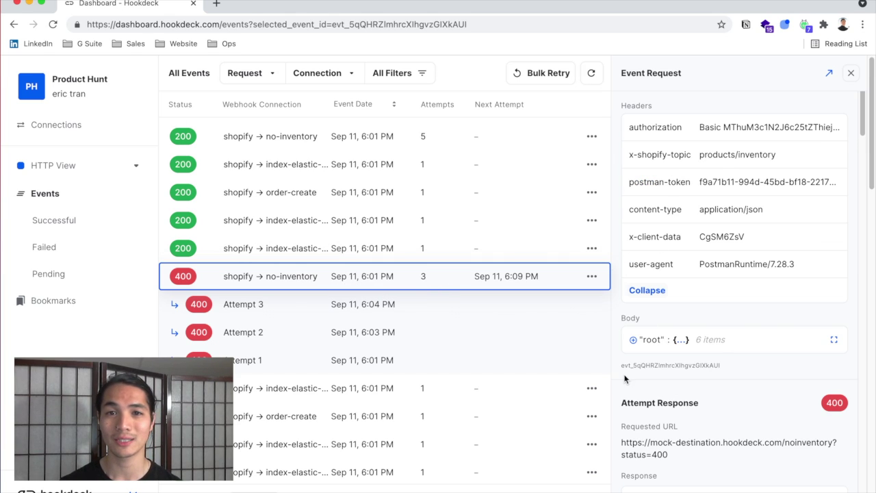
click(633, 340)
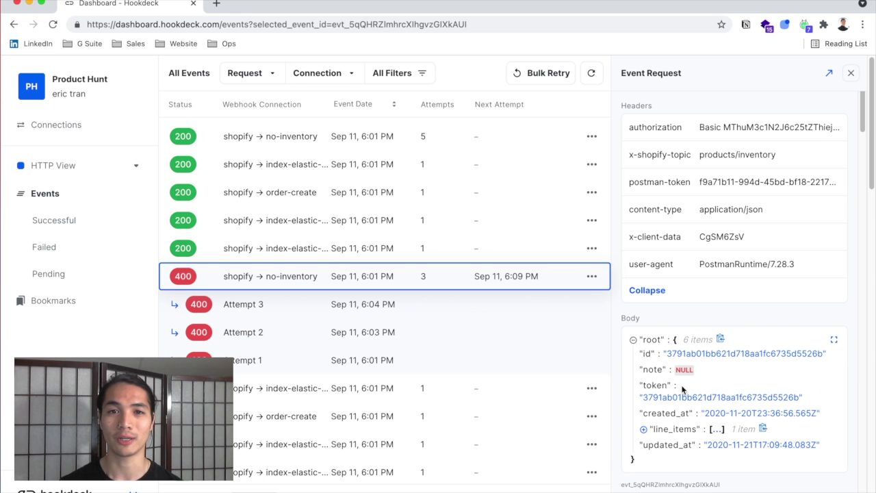
scroll(698, 365, down, 4)
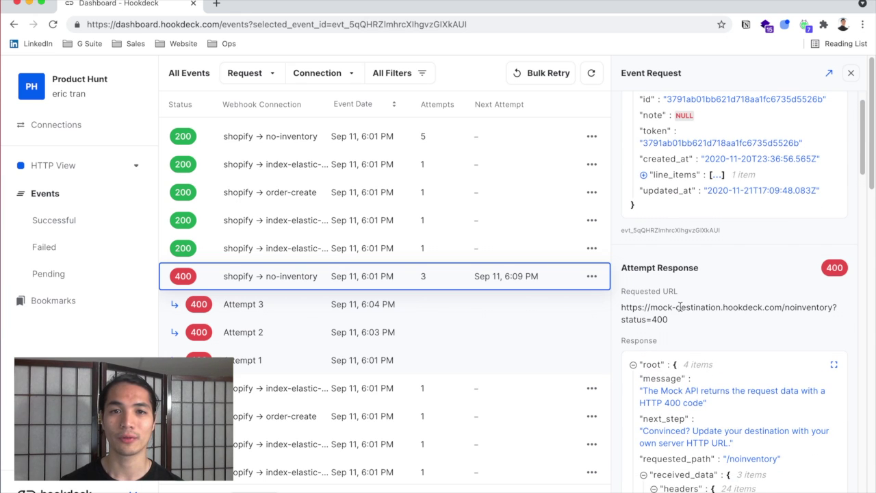
scroll(691, 395, down, 12)
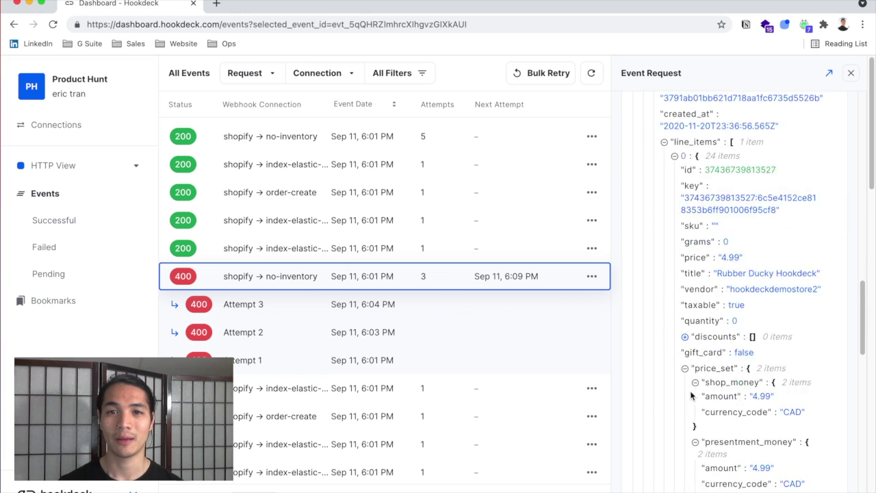
scroll(691, 395, down, 6)
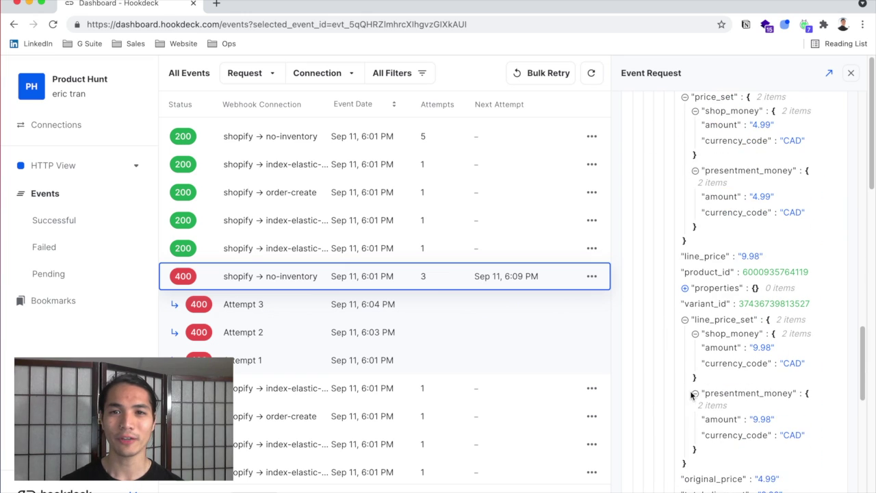
Look through the event filter options for request, connection, source, destination, status and date
click(421, 73)
click(246, 132)
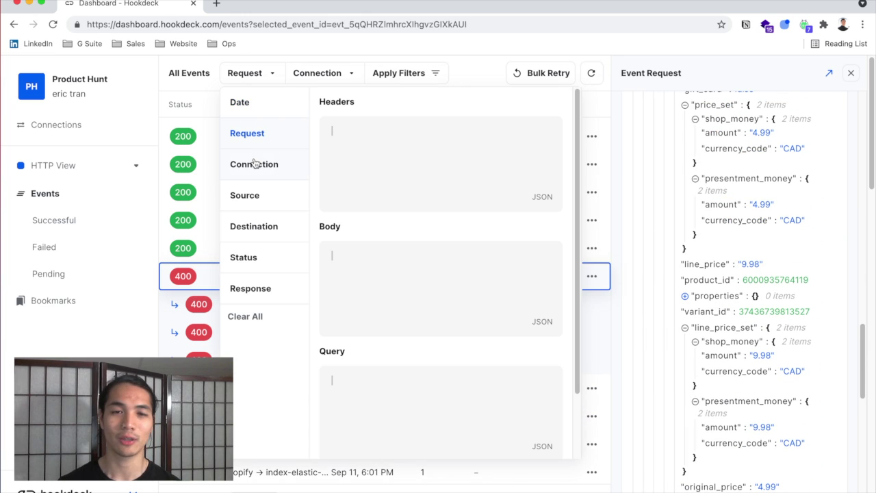
click(252, 164)
click(253, 197)
click(247, 233)
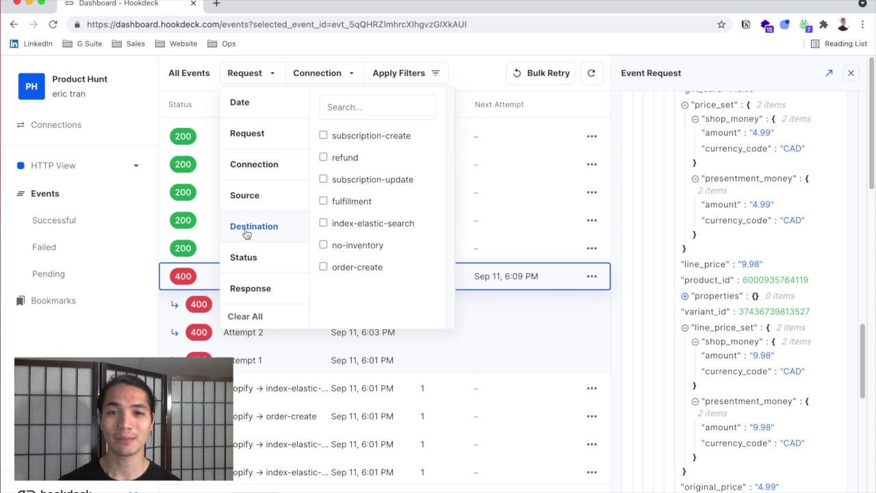
click(252, 257)
click(255, 101)
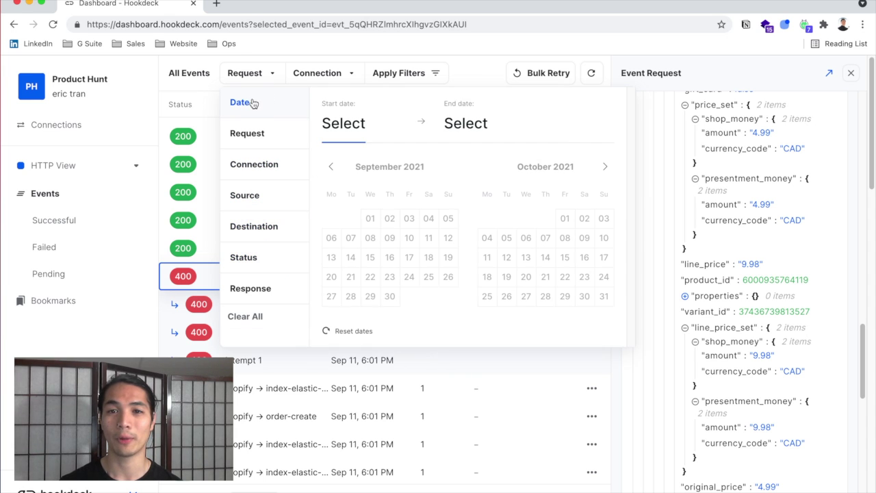
Try a date range filter from 09/09/2021 to 09/10/2021 and reset the dates
click(392, 238)
click(408, 237)
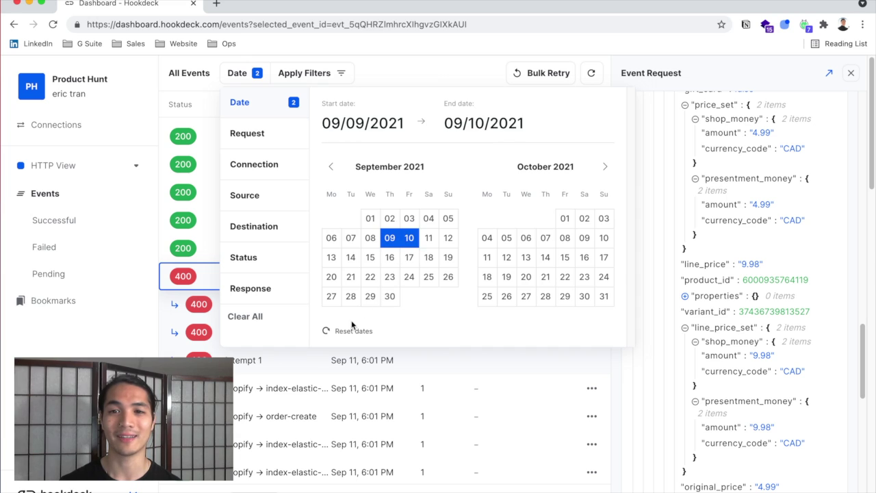
click(352, 331)
click(241, 133)
click(379, 269)
Filter the events to the shopify to no-inventory connection with Failed status
click(278, 178)
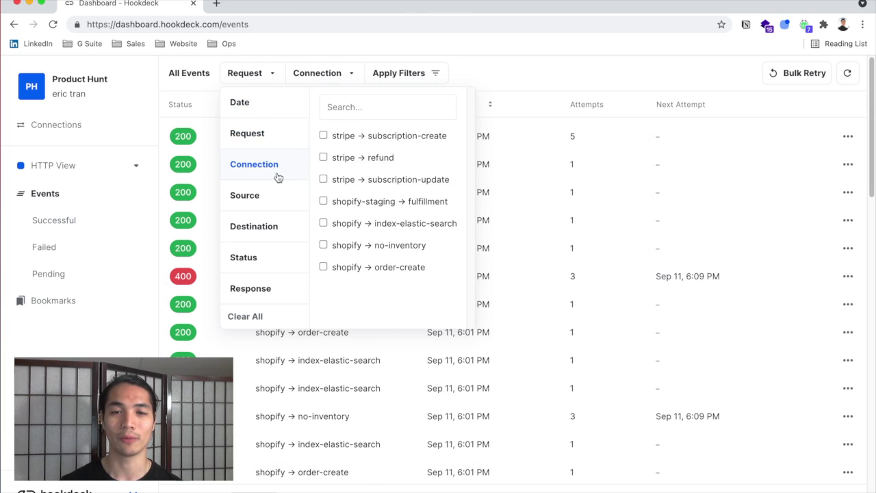
click(351, 248)
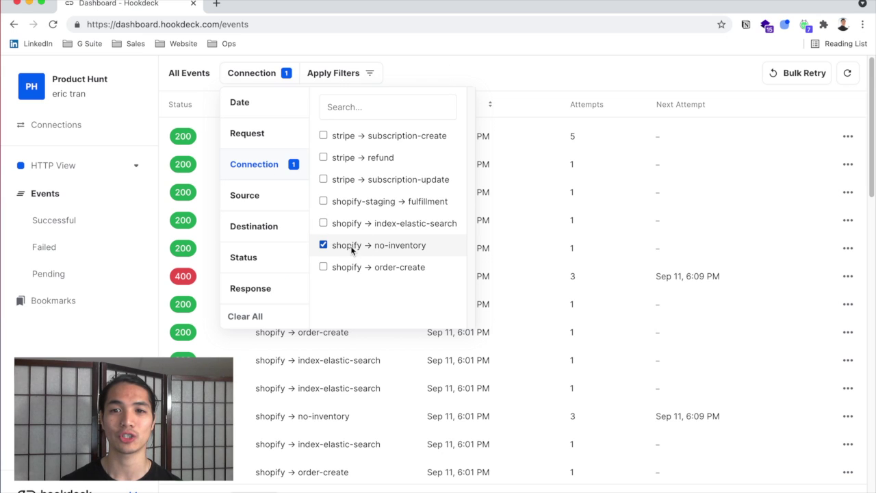
click(258, 267)
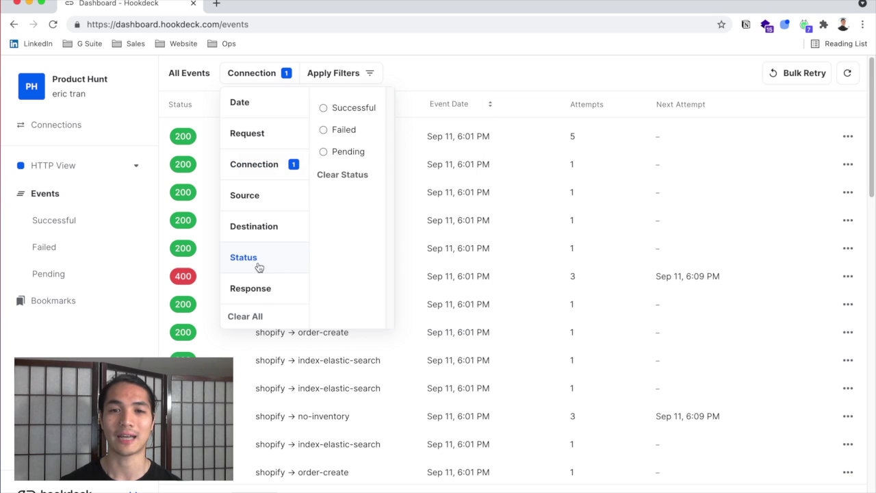
click(352, 132)
click(460, 86)
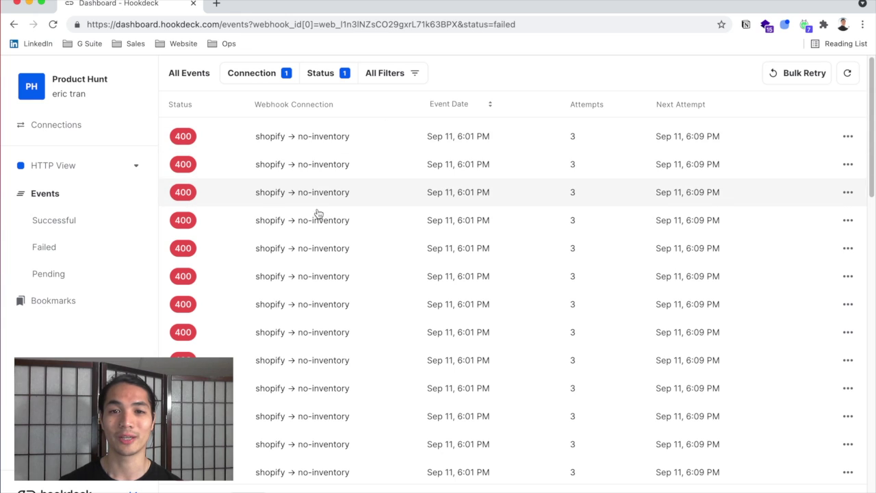
Look through the filtered failed events and retry the first shopify to no-inventory event in the list
scroll(285, 449, down, 6)
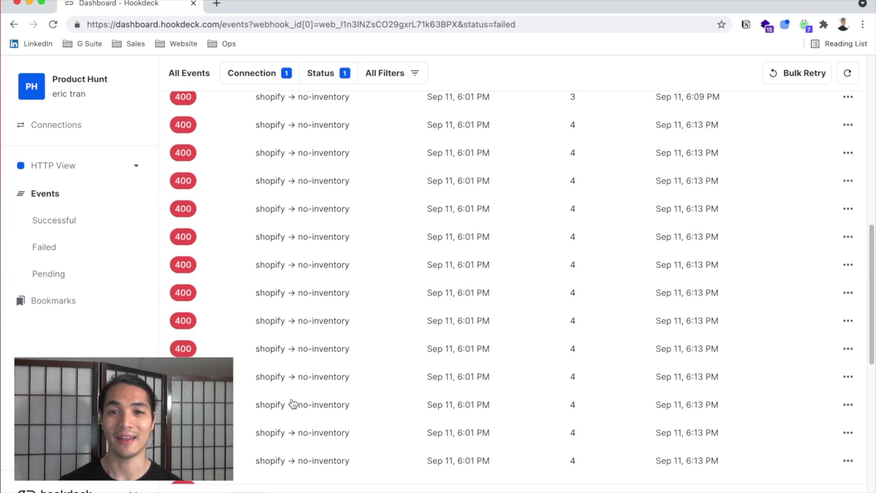
scroll(293, 403, up, 3)
scroll(293, 404, up, 4)
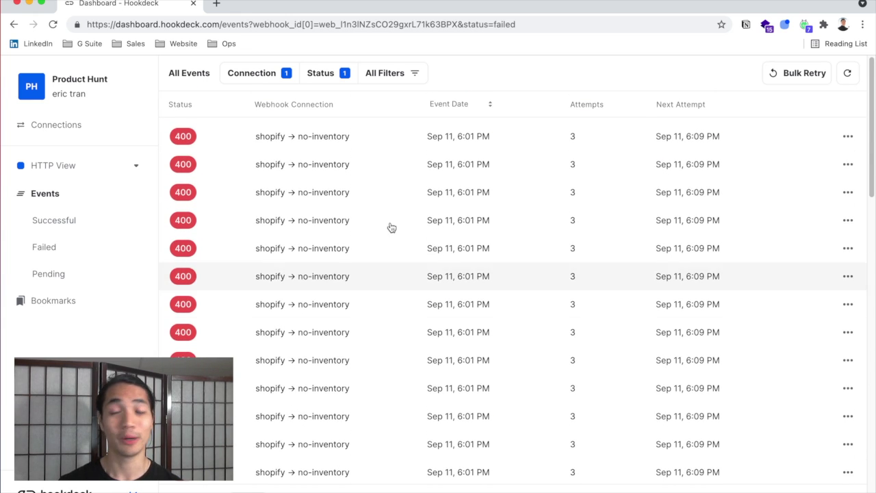
click(698, 142)
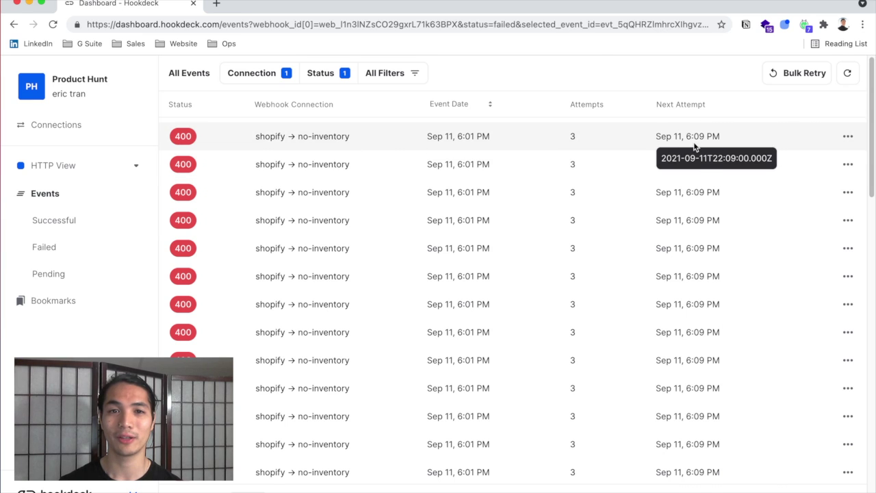
click(591, 136)
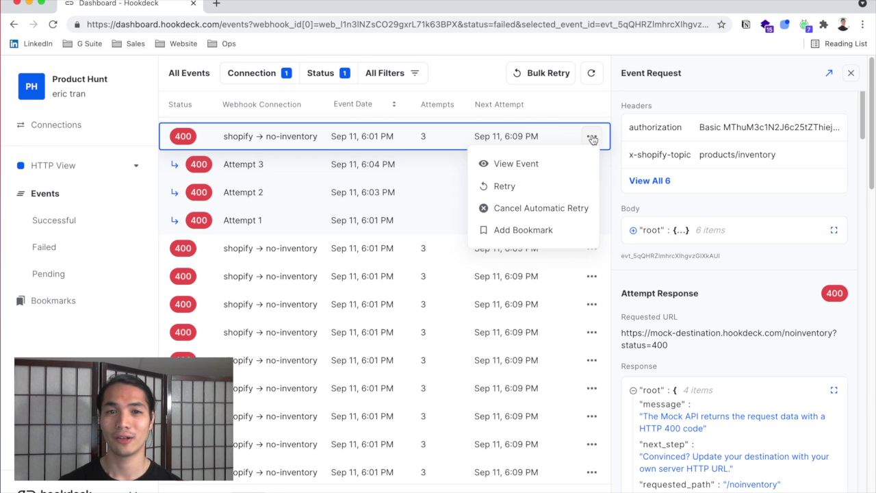
click(554, 193)
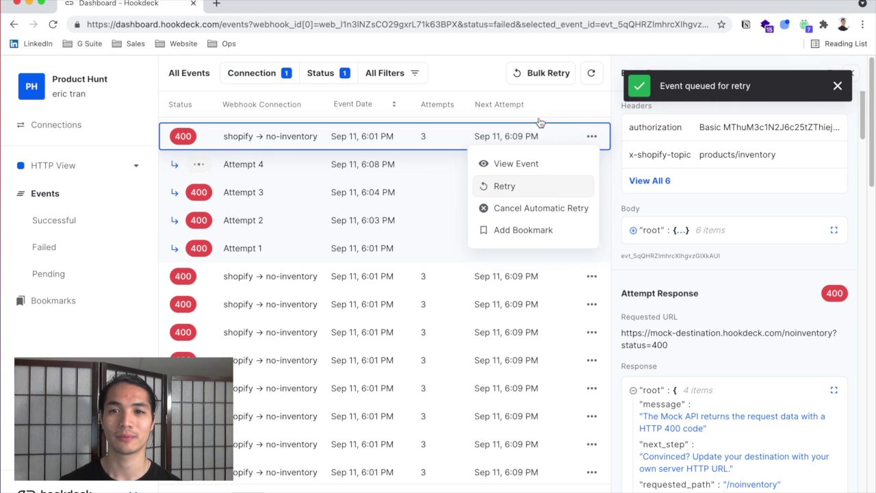
Bulk retry all events matching the current filters, connection no-inventory and status failed
click(552, 78)
drag(318, 153, 409, 152)
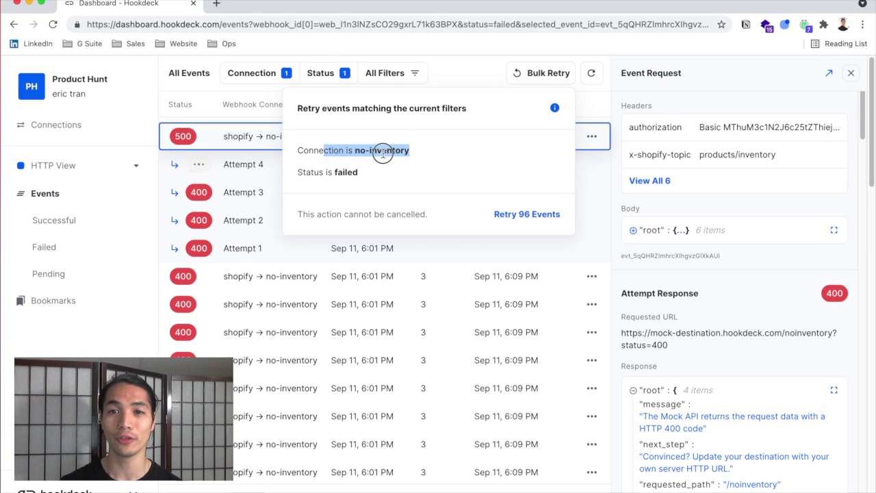
drag(297, 171, 401, 180)
click(400, 182)
click(506, 213)
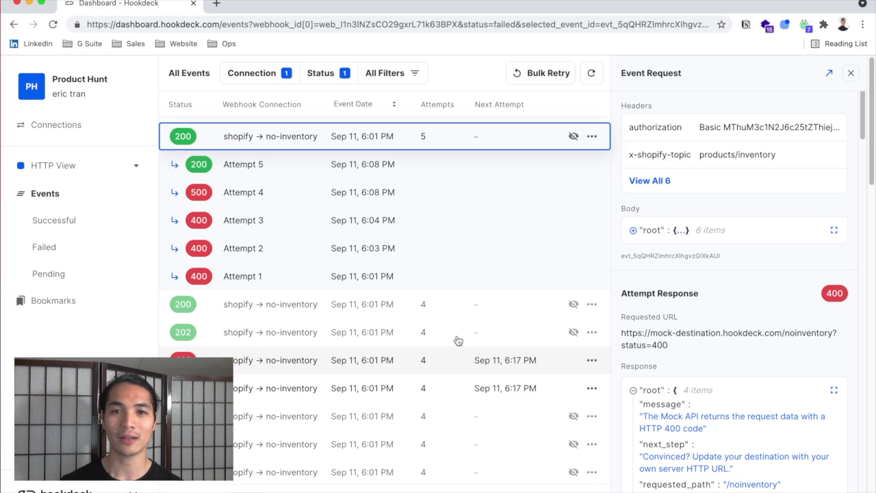
Add a retry rule to the stripe to subscription-create connection, retrying exponentially every 1 day
click(61, 131)
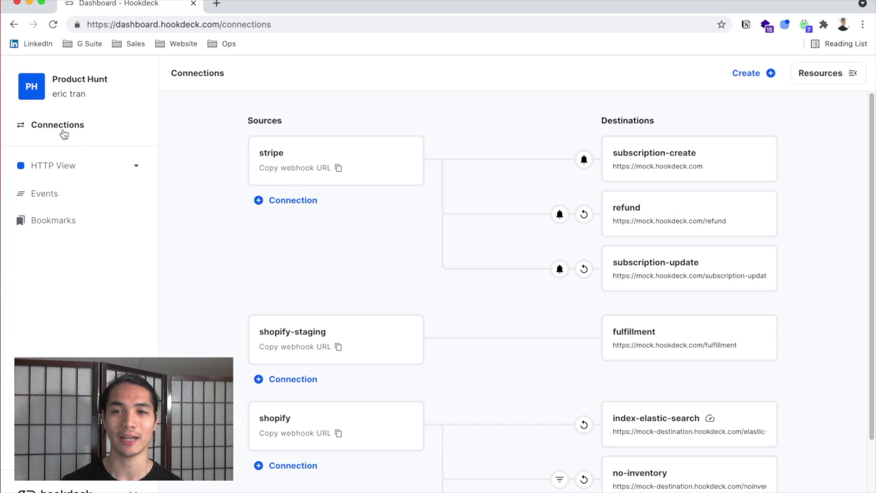
scroll(505, 363, down, 3)
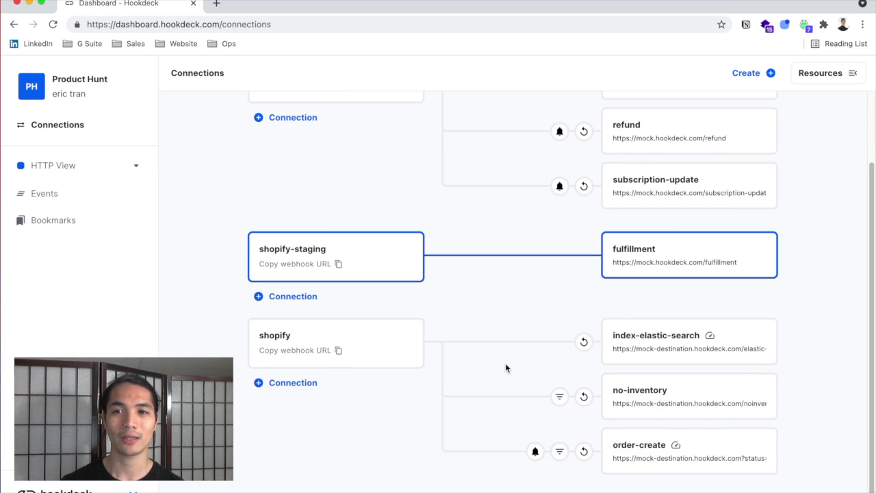
click(654, 457)
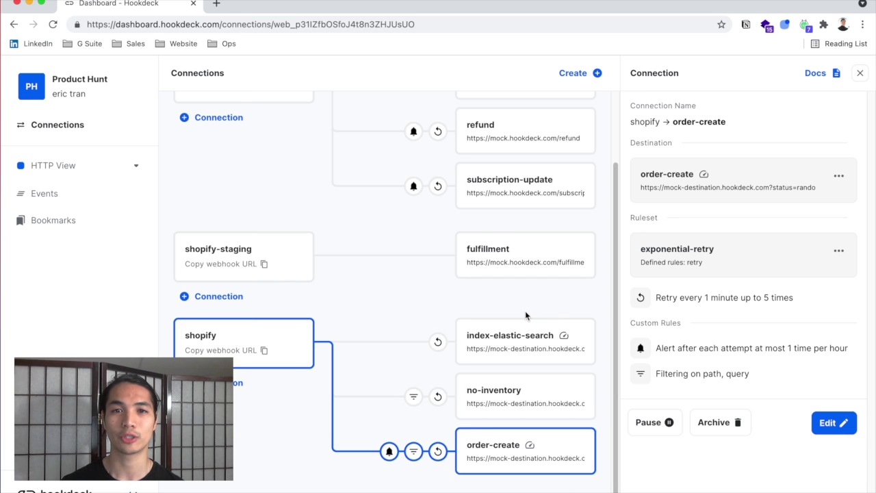
click(527, 167)
click(831, 392)
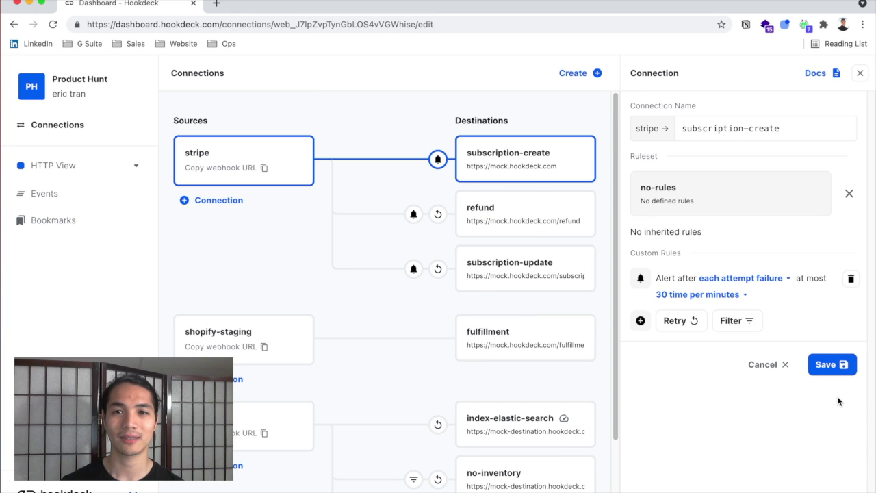
click(679, 324)
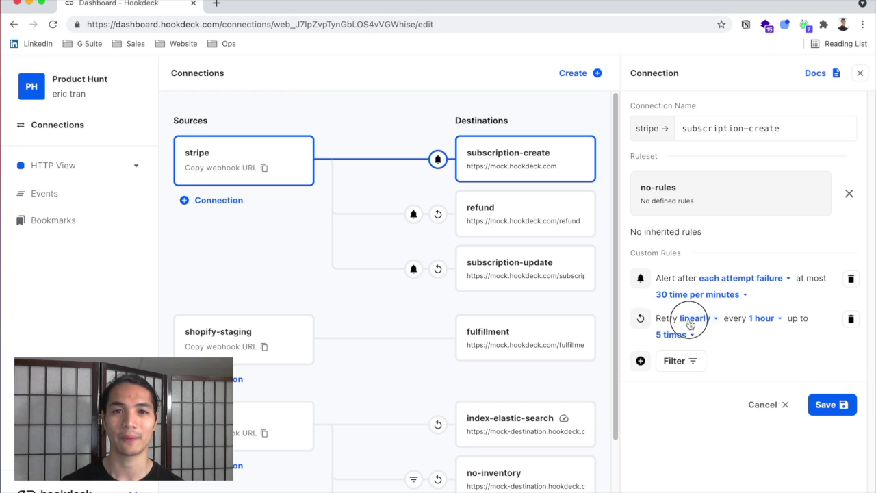
click(695, 319)
click(788, 319)
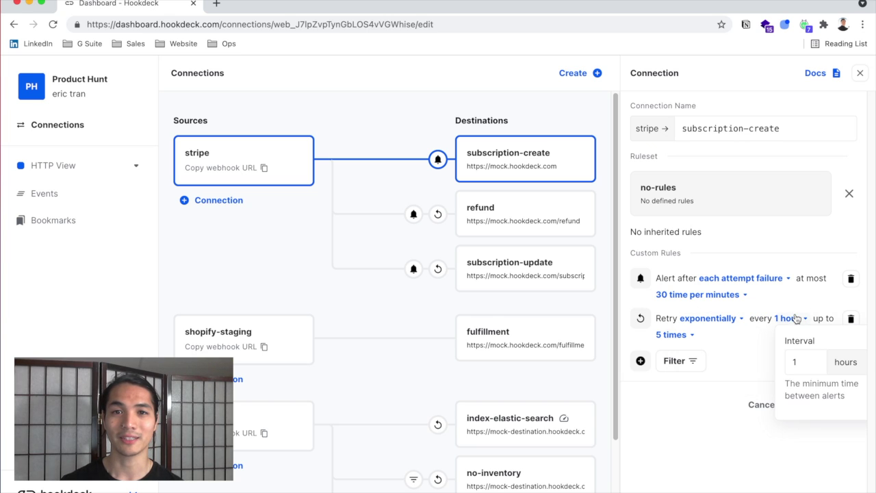
click(814, 364)
click(833, 377)
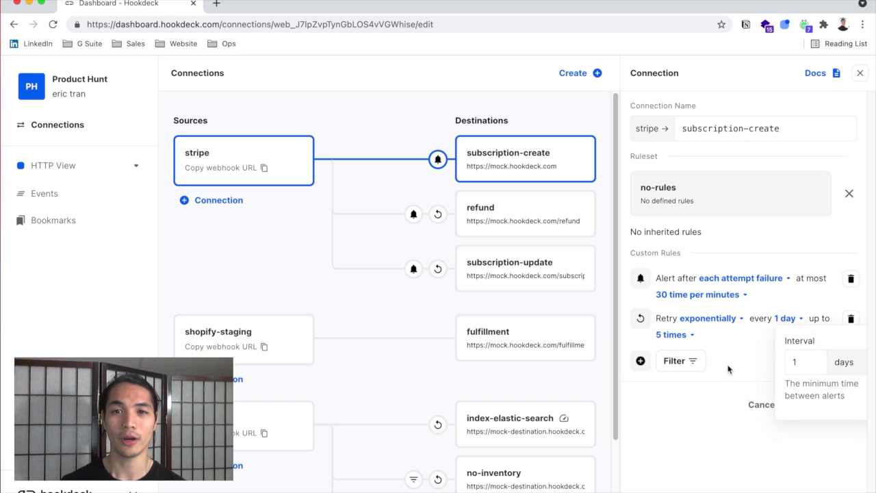
Limit the subscription-create retry rule to 1 time, save the connection and close its details
click(666, 340)
double_click(677, 378)
text(1)
click(720, 439)
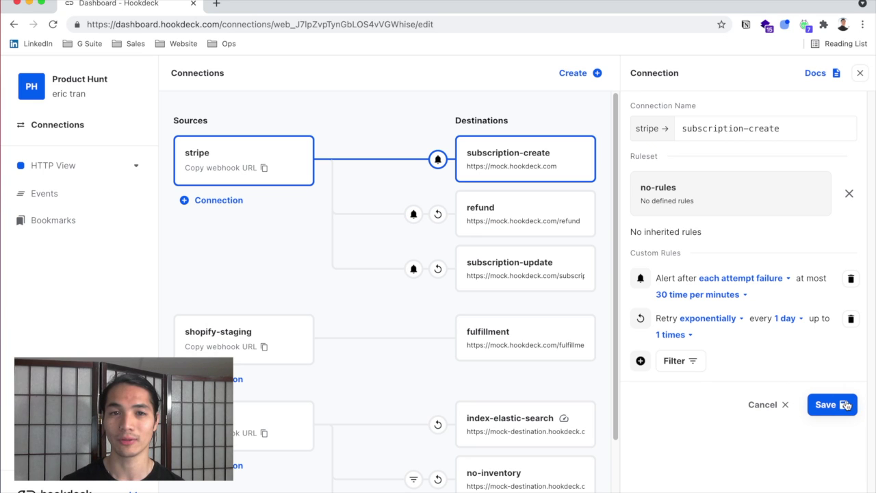
click(840, 405)
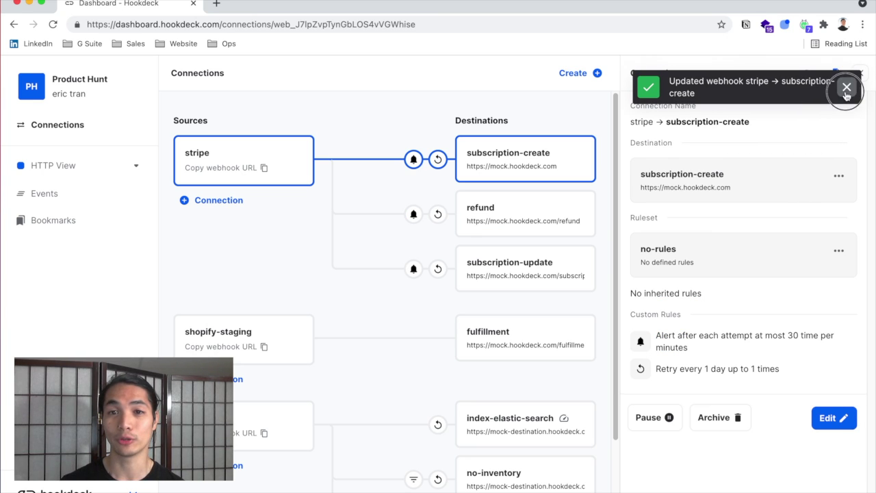
click(847, 87)
click(857, 73)
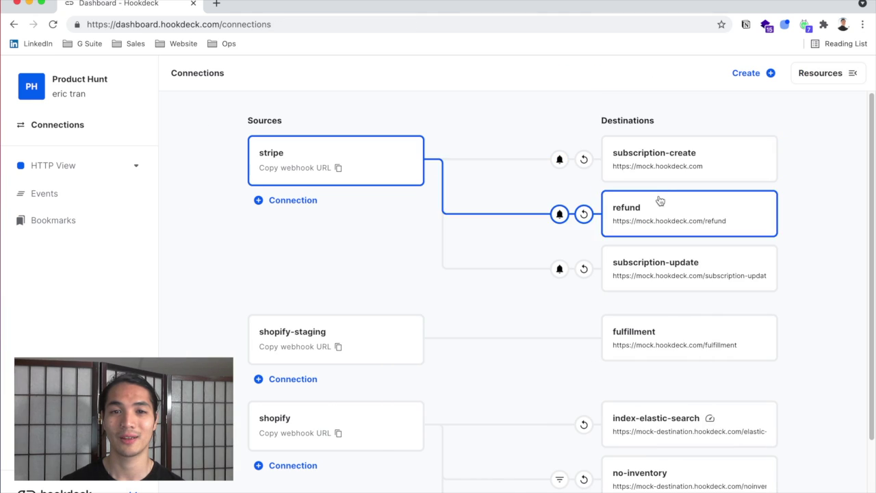
Check the alert rules on the stripe connections and on the shopify to order-create connection
mouse_move(580, 171)
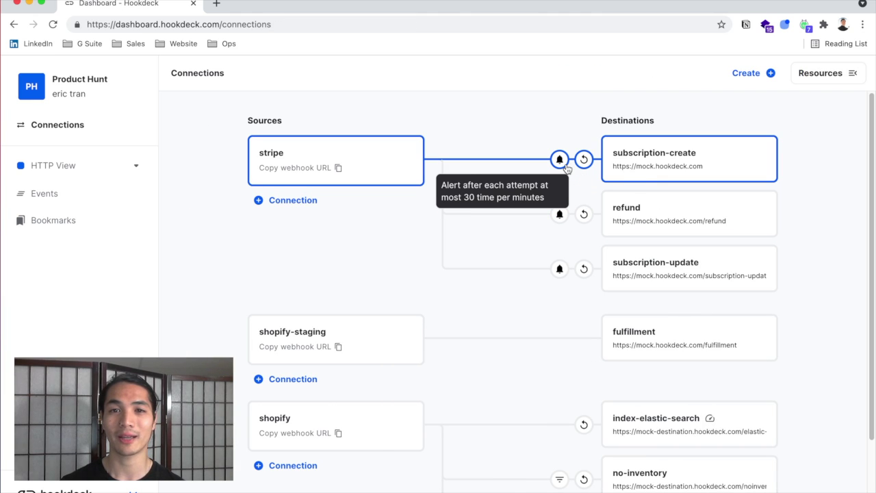
mouse_move(558, 213)
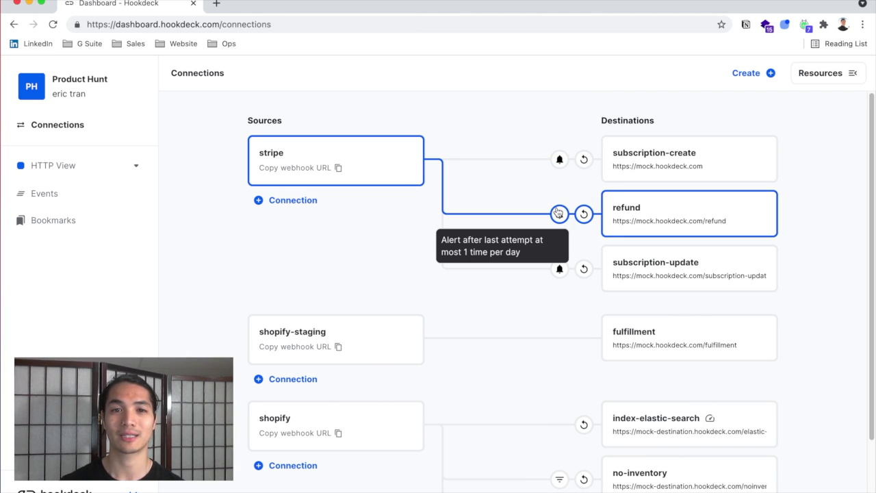
mouse_move(559, 267)
scroll(541, 308, down, 2)
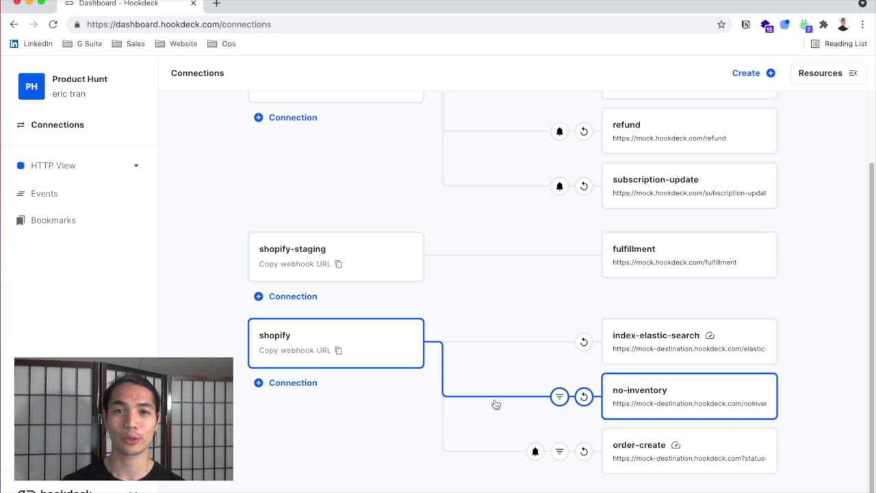
mouse_move(528, 457)
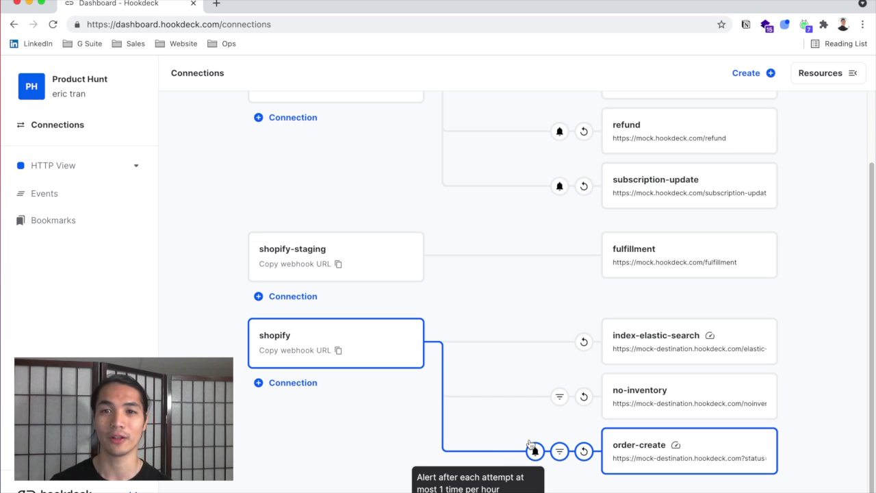
Inspect a shopify to order-create event in the events list and view the available filters
click(115, 202)
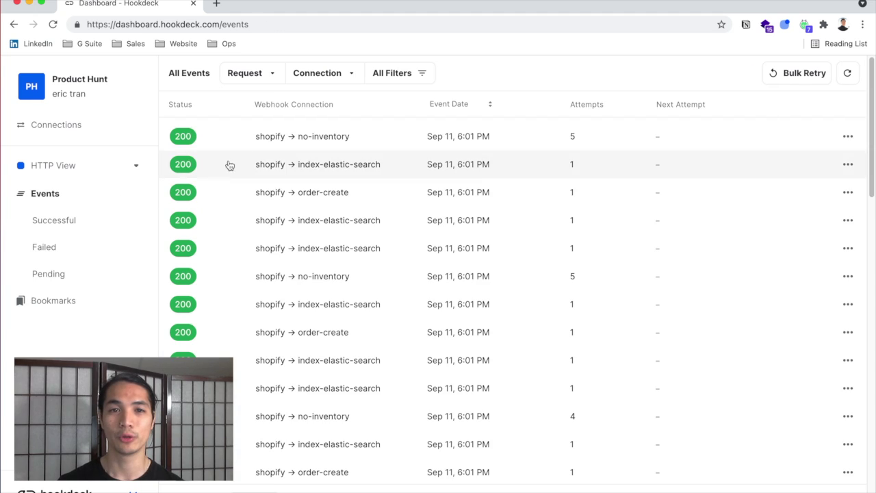
scroll(326, 301, down, 3)
click(328, 313)
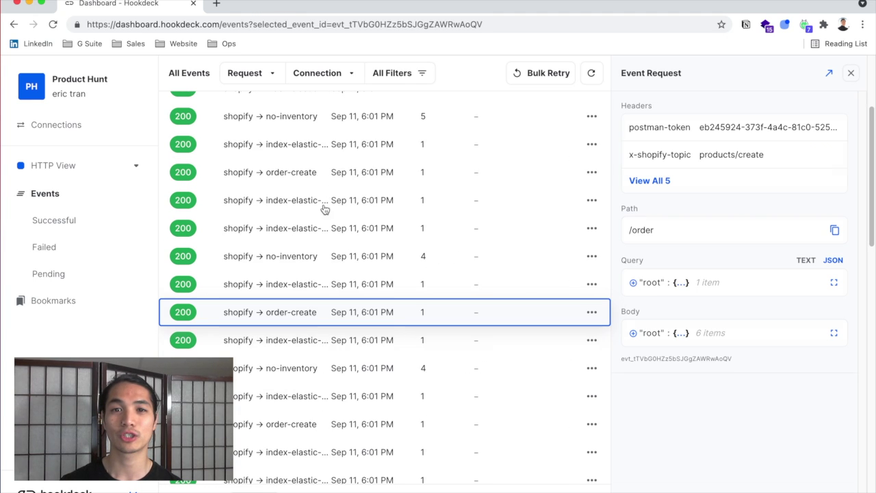
click(394, 72)
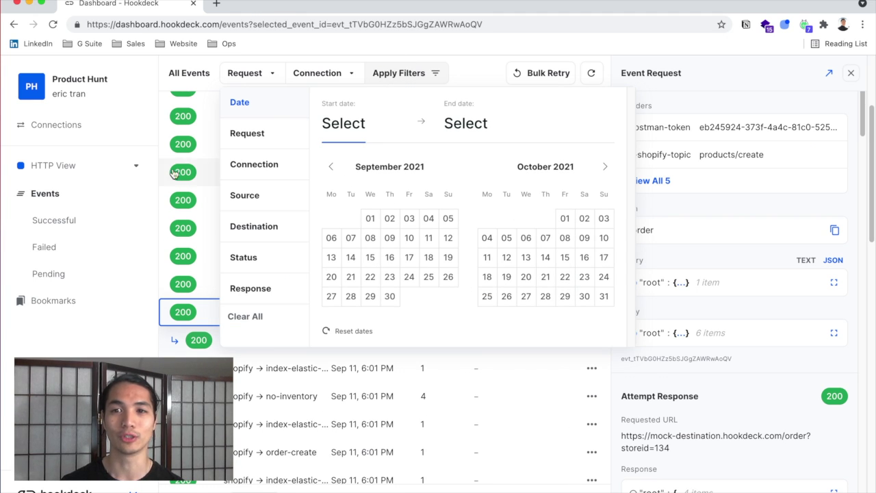
Check the retry rule on the shopify to index-elastic-search connection and return to the events list
click(72, 137)
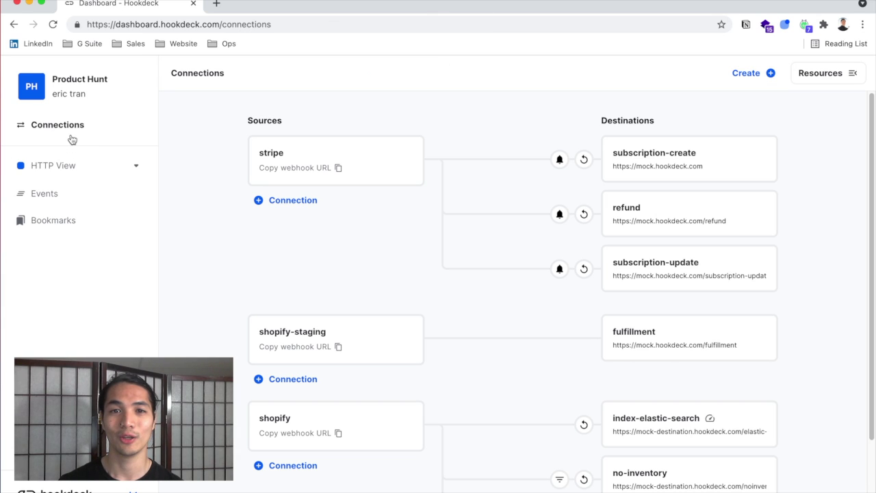
scroll(485, 370, down, 3)
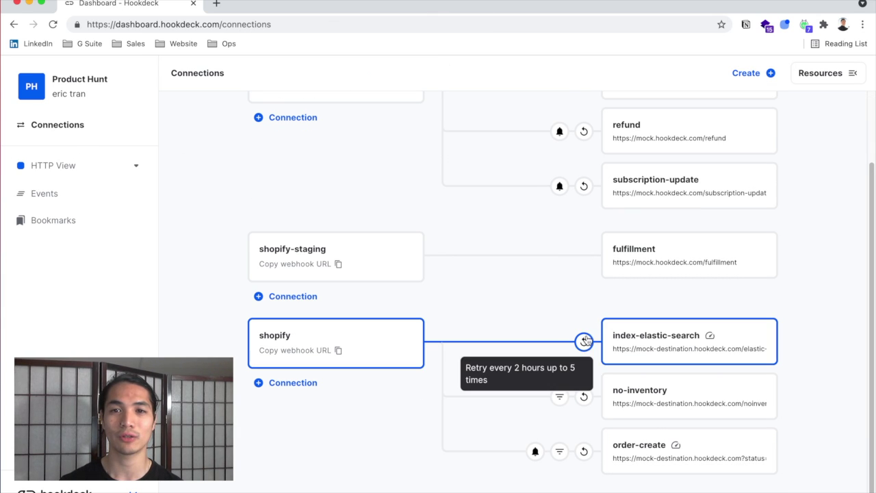
click(77, 189)
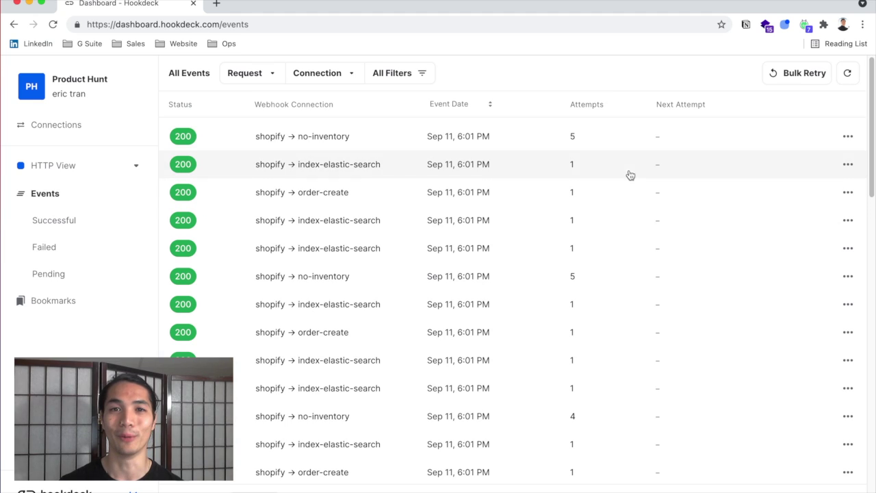
click(847, 136)
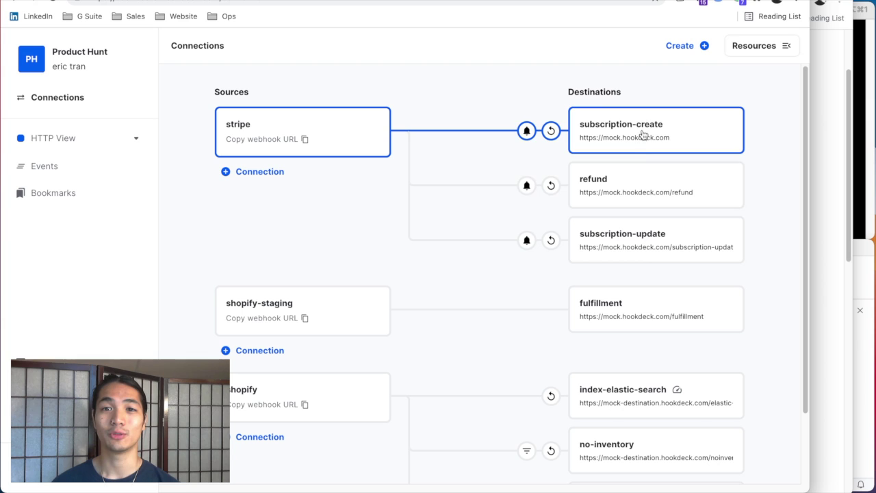
Look over the connections, switch to the GitHub Docs page About webhooks to view its title, and return to Hookdeck
scroll(645, 321, down, 3)
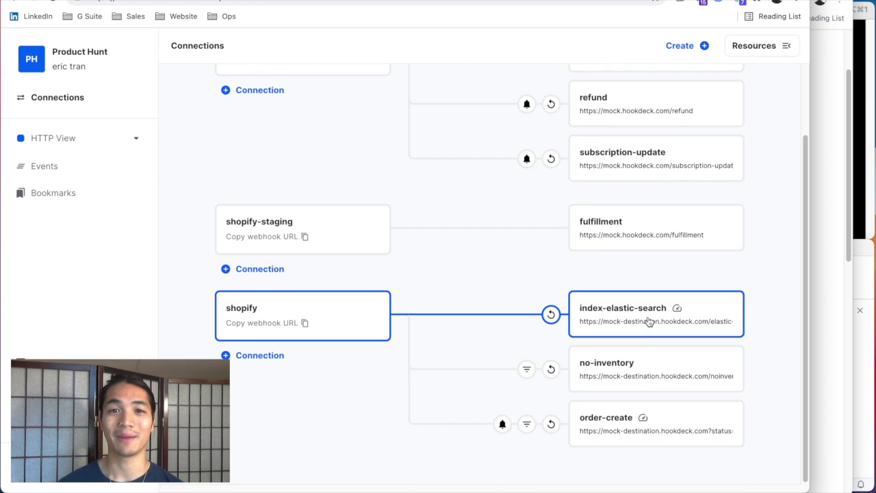
scroll(649, 322, up, 3)
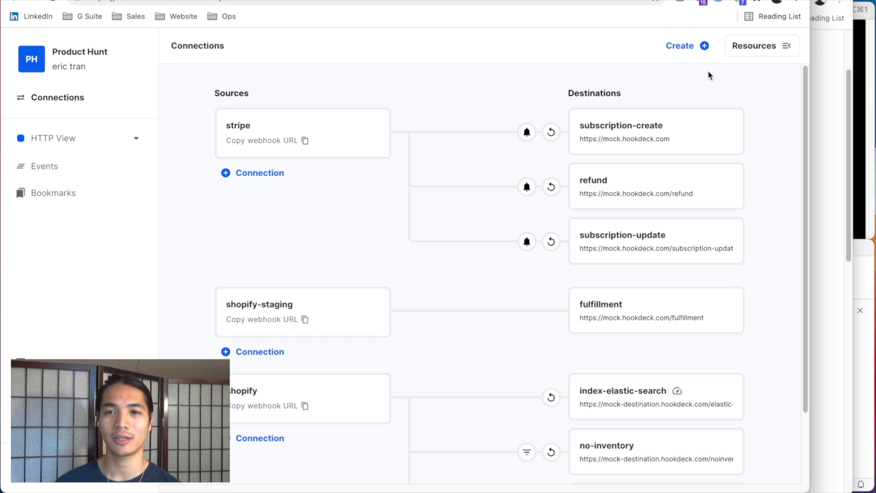
click(817, 42)
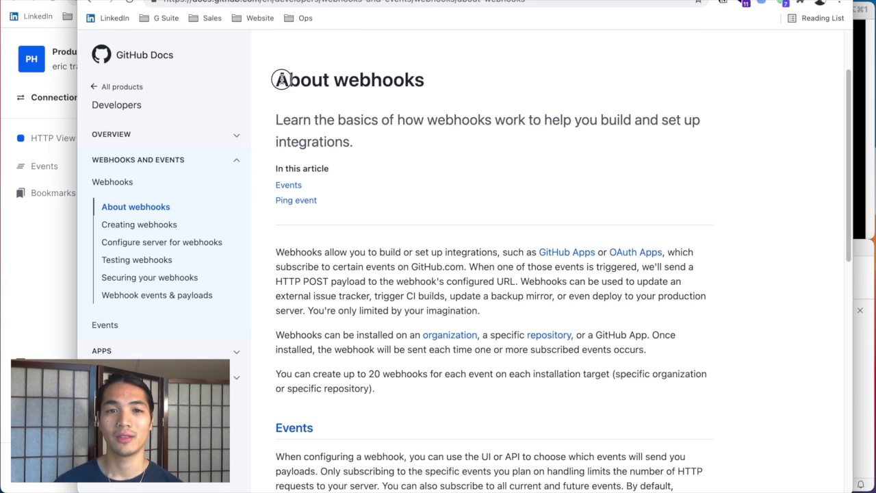
drag(274, 80, 486, 81)
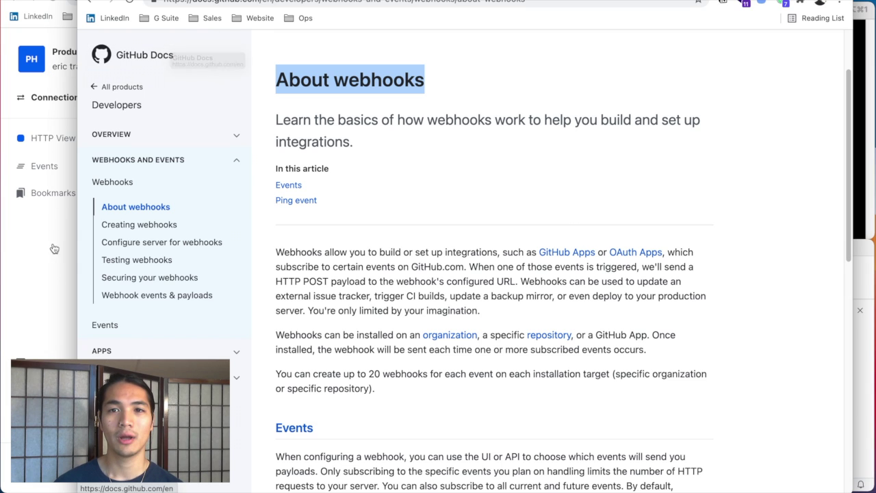
click(53, 267)
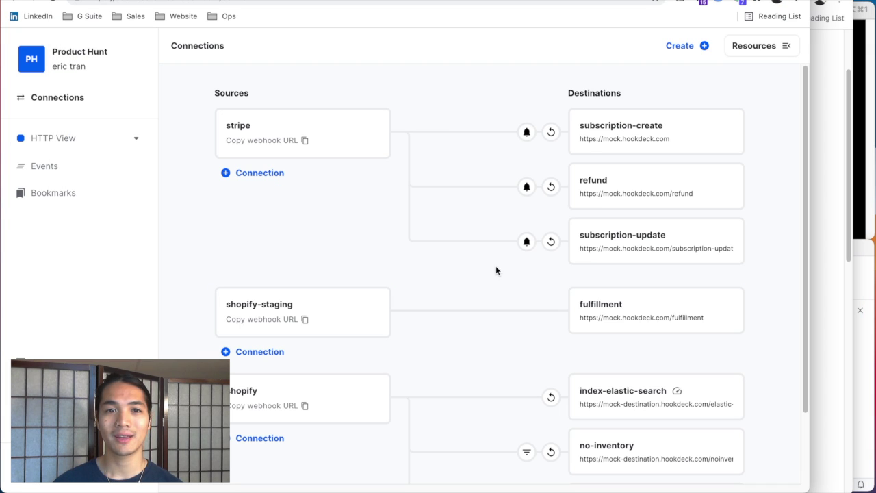
Start a new connection with a new source named github
mouse_move(553, 139)
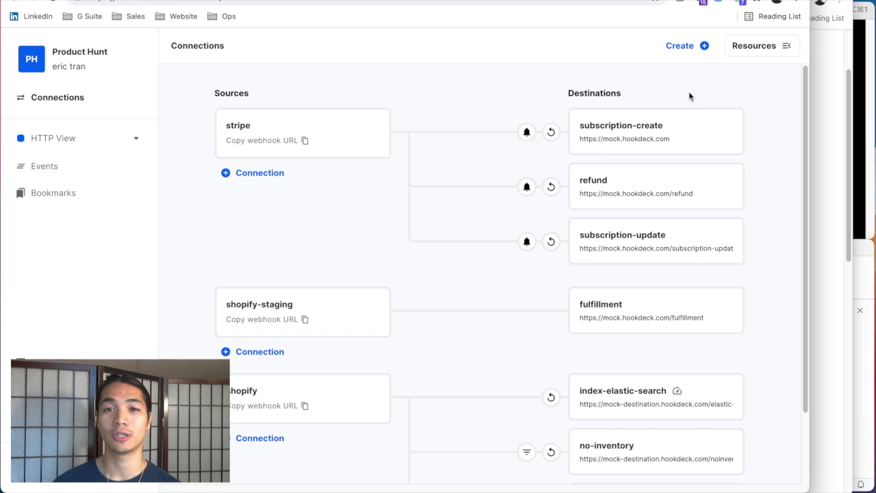
click(695, 54)
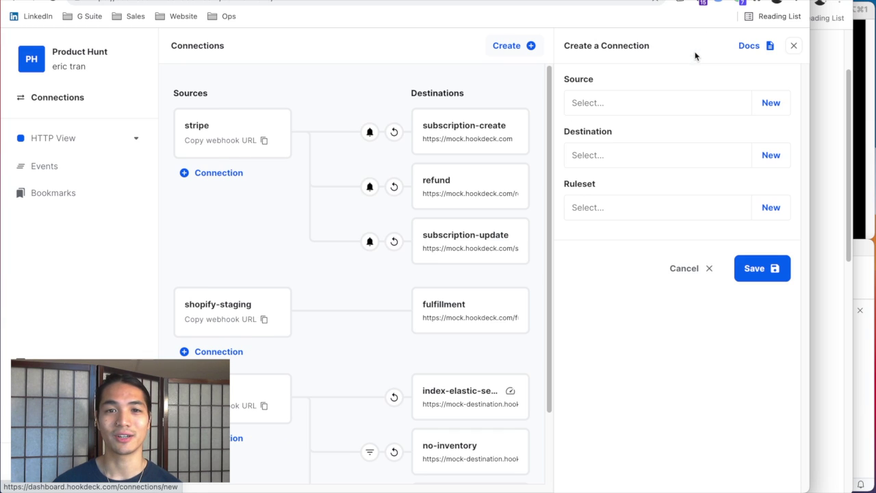
click(774, 108)
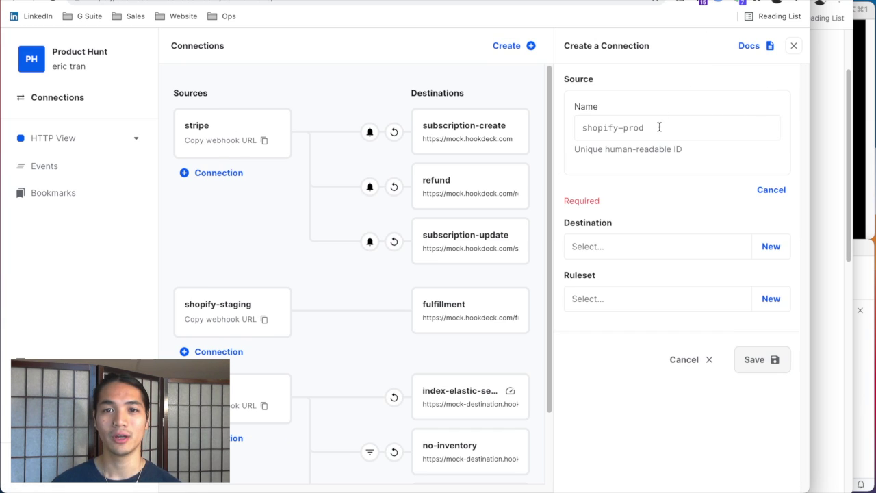
click(657, 126)
text(github)
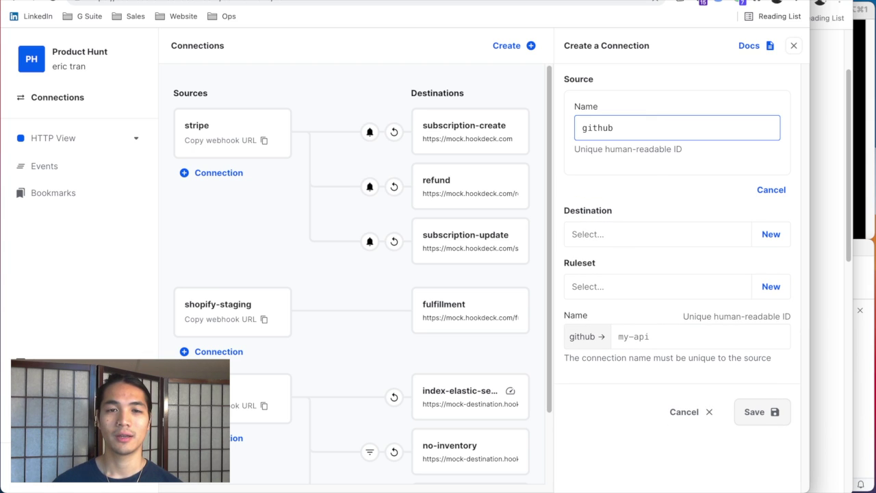
click(658, 188)
Add a new destination named create-branch to the connection
click(771, 234)
scroll(769, 235, down, 2)
click(644, 162)
text(create-branch)
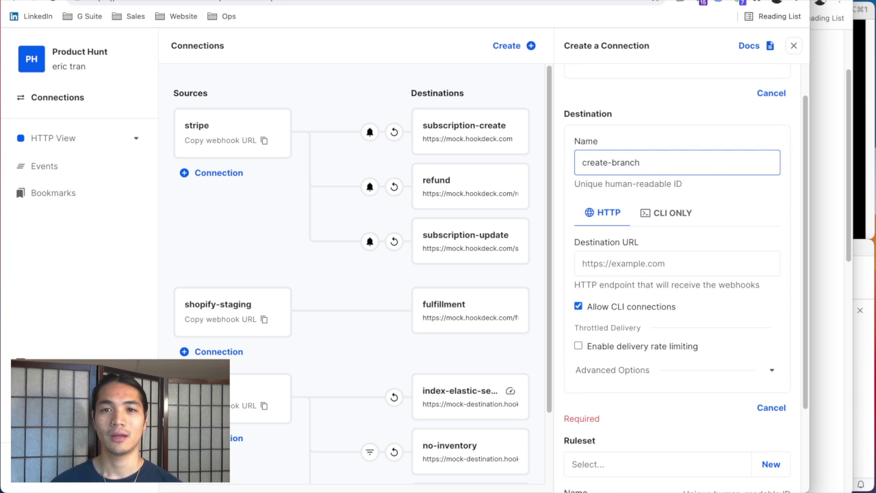
Try the CLI only option for the create-branch destination and switch it back to HTTP
click(647, 214)
drag(569, 246, 632, 239)
click(629, 236)
click(626, 221)
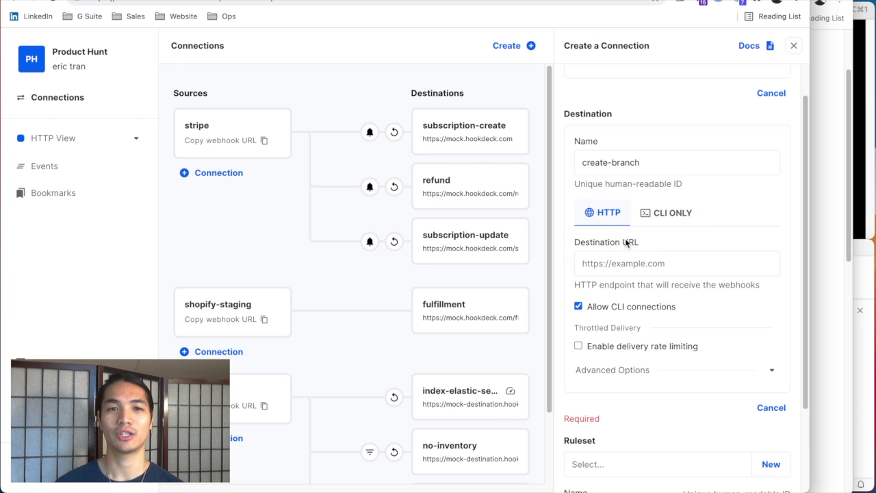
click(623, 254)
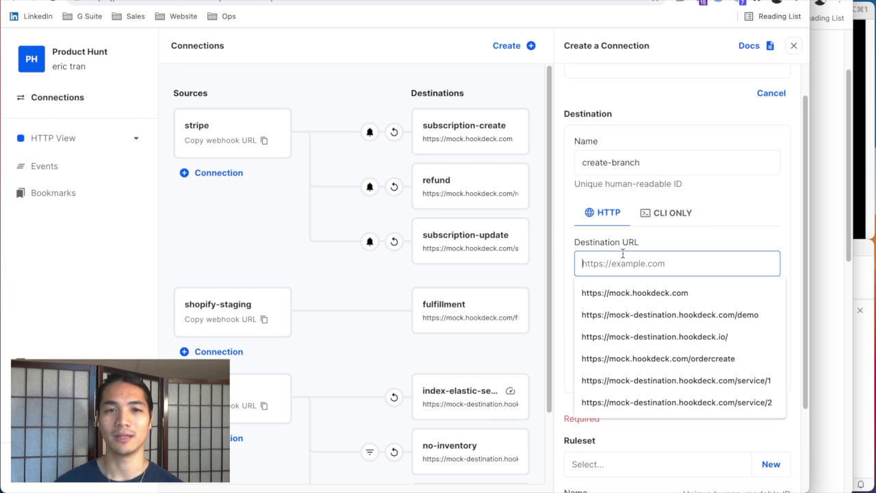
click(715, 314)
drag(744, 264, 774, 263)
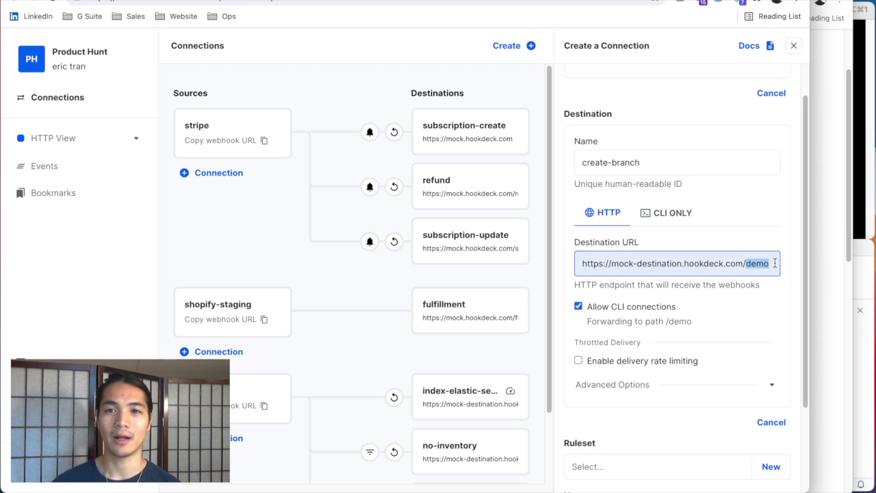
text(/git)
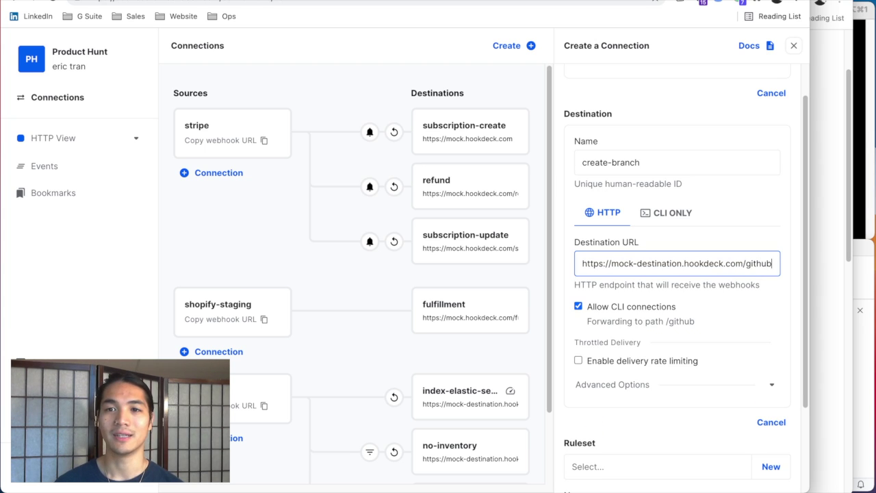
Finish the destination URL, assign the no-rules ruleset to the github connection and save the connection
text(hub)
scroll(744, 342, down, 3)
click(701, 367)
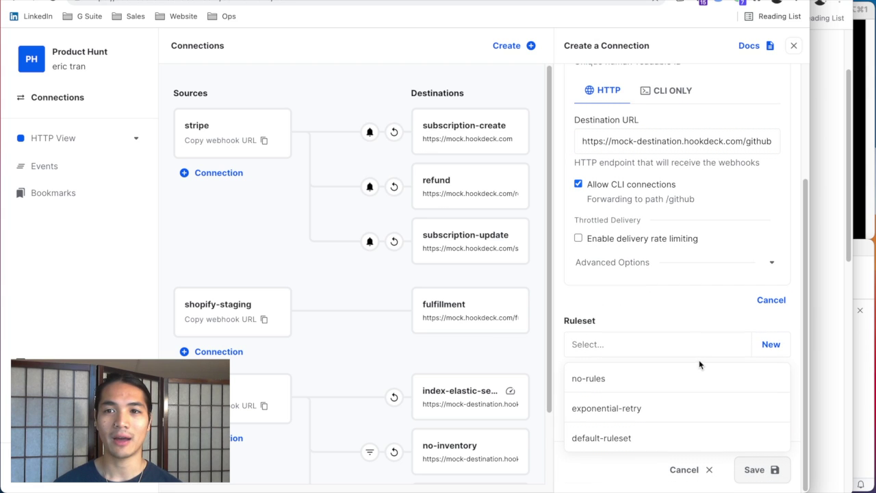
click(697, 373)
scroll(680, 380, down, 1)
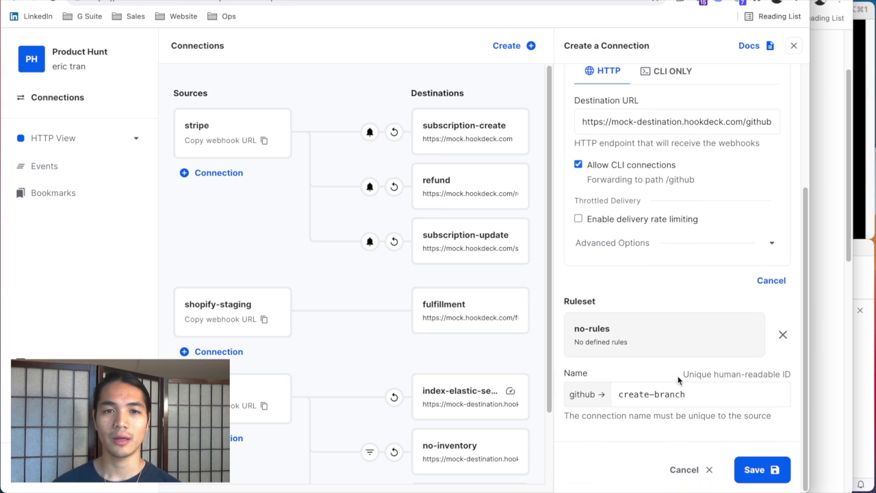
click(771, 471)
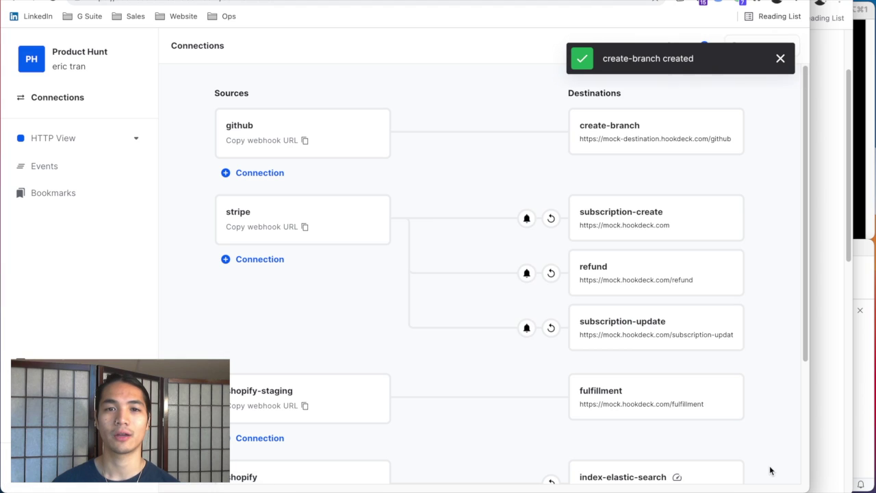
Copy the github source's webhook URL and open a new webhook form in the Hookdeck_ProductHunt repository on GitHub
click(307, 141)
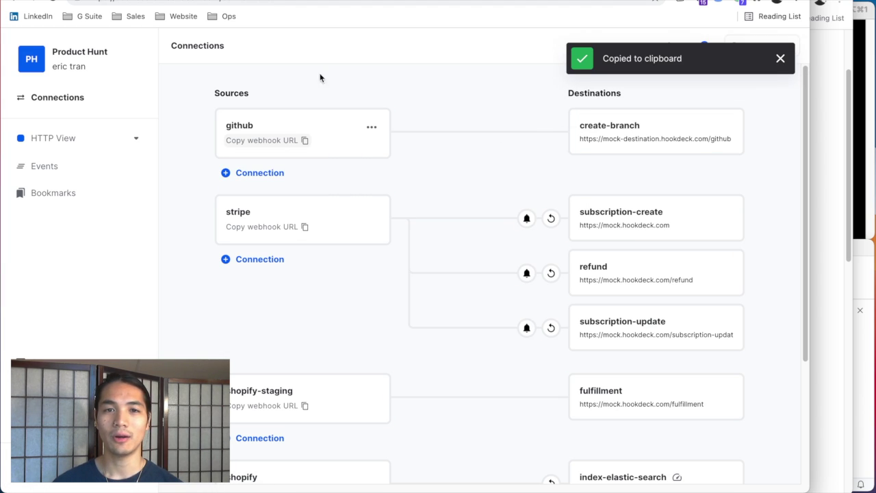
click(846, 71)
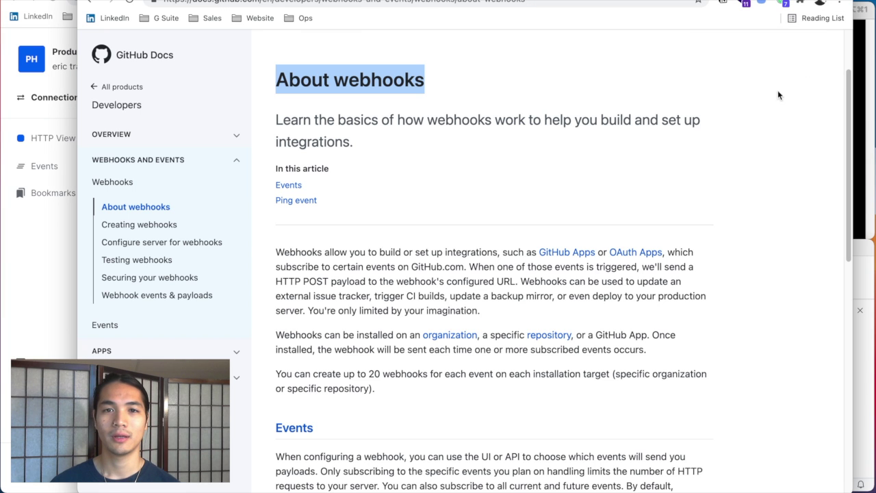
click(283, 1)
scroll(210, 309, down, 1)
scroll(145, 274, up, 1)
click(791, 198)
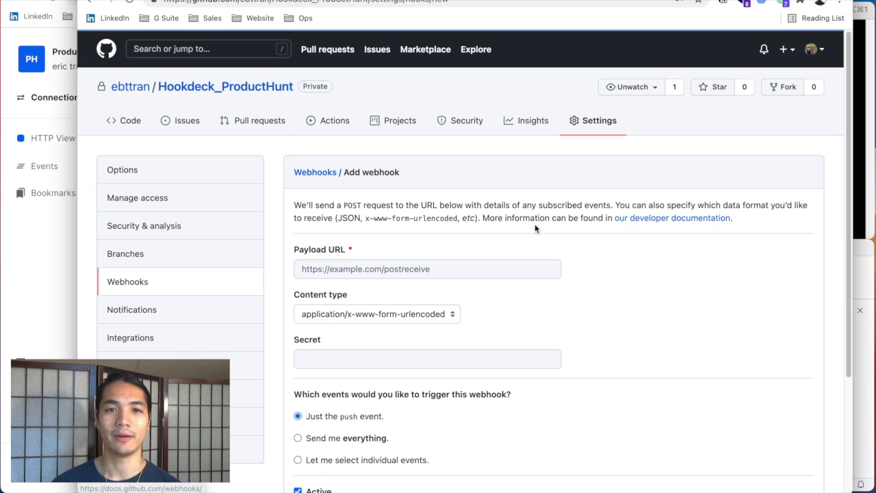
Paste the copied Hookdeck URL as the webhook's payload URL and set the content type to application/json
scroll(563, 222, down, 3)
click(480, 149)
key(ctrl+v)
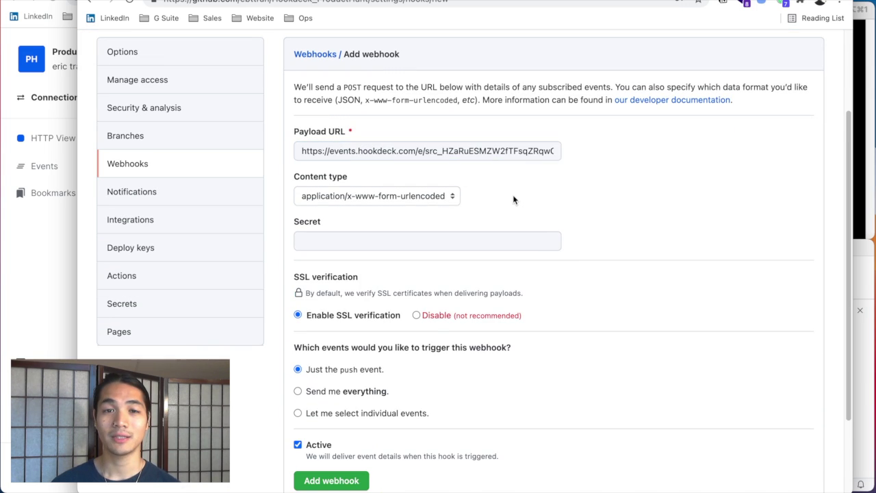
scroll(508, 171, down, 3)
click(422, 89)
click(422, 75)
click(554, 116)
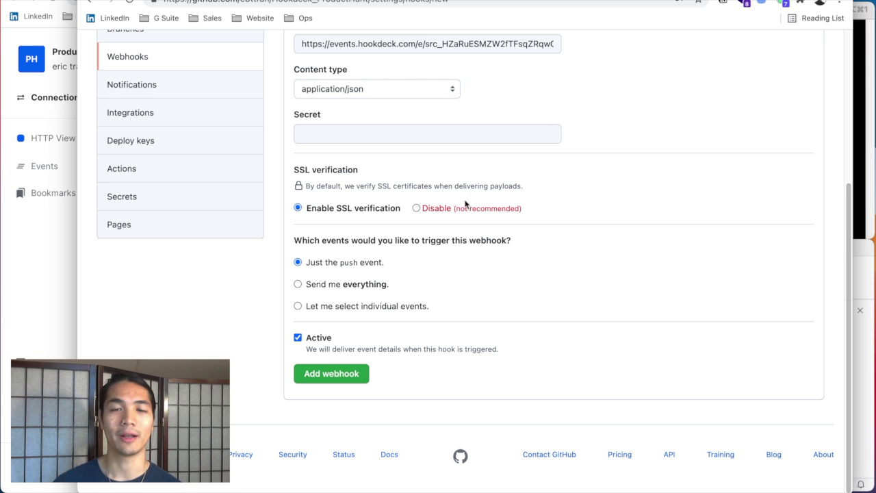
Choose individual trigger events for the webhook, include Branch or tag creation, and add the webhook
drag(304, 236, 512, 238)
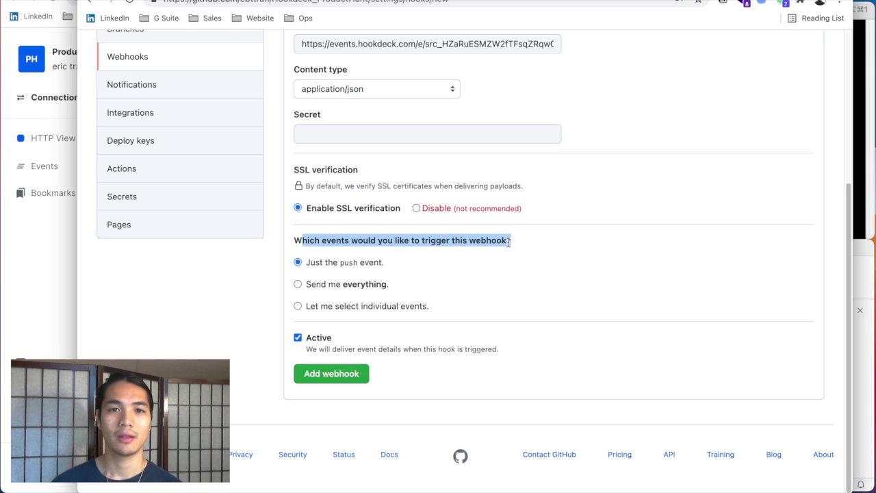
click(488, 259)
click(362, 306)
scroll(368, 220, down, 3)
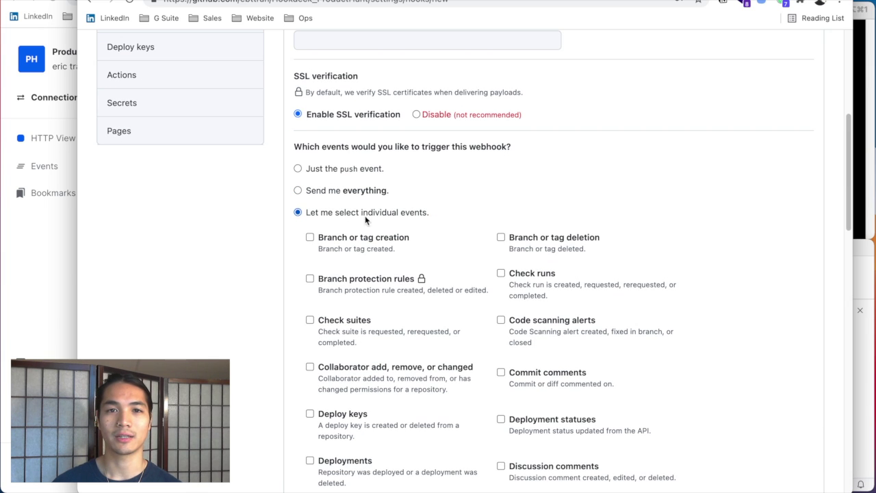
drag(316, 234, 377, 239)
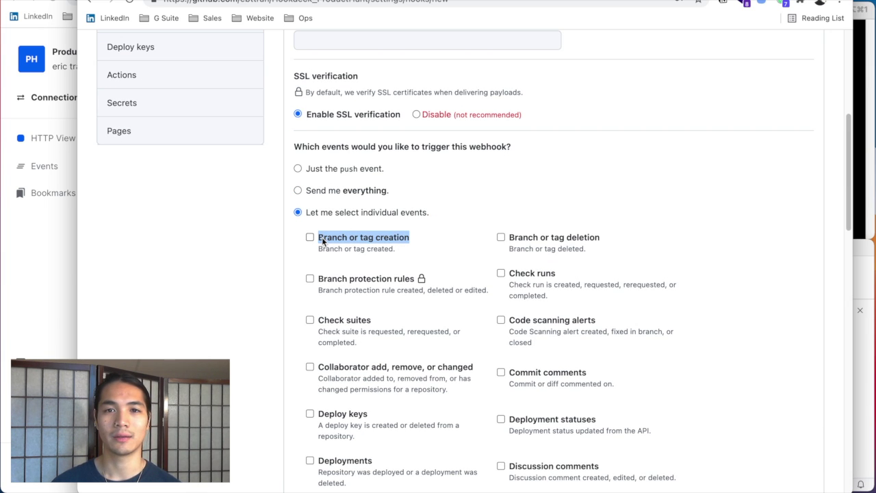
click(294, 249)
scroll(744, 246, down, 6)
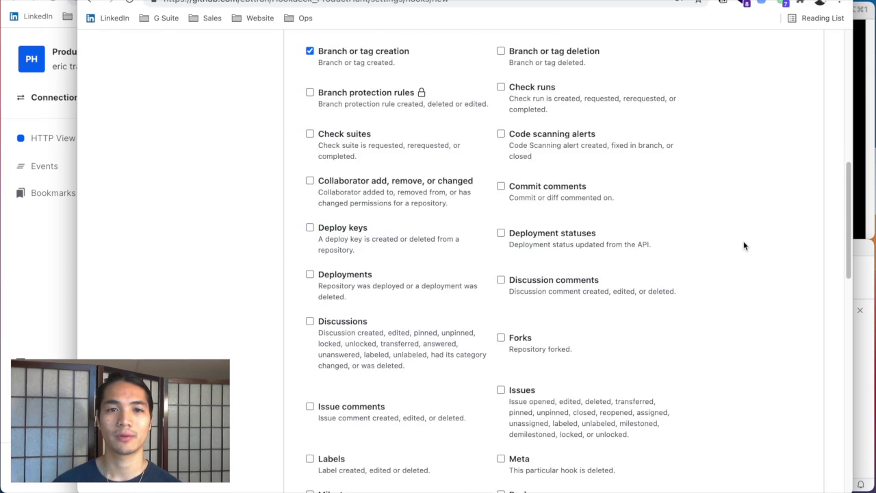
scroll(744, 245, down, 8)
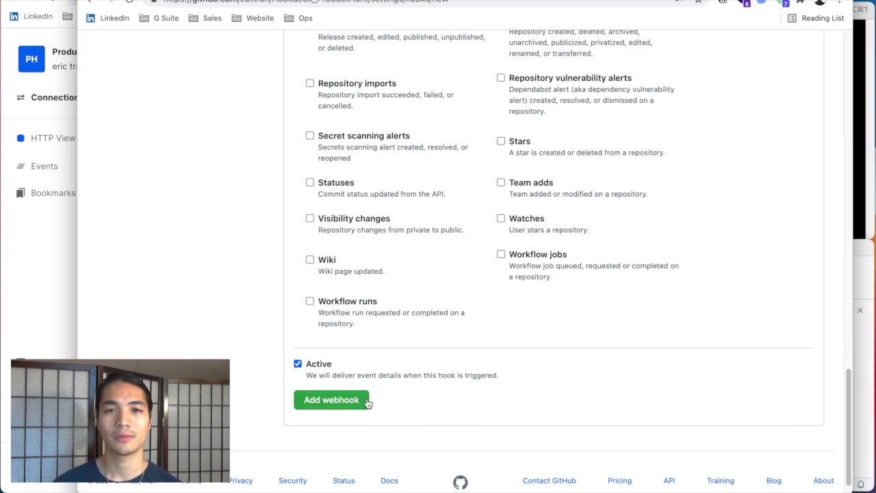
click(365, 402)
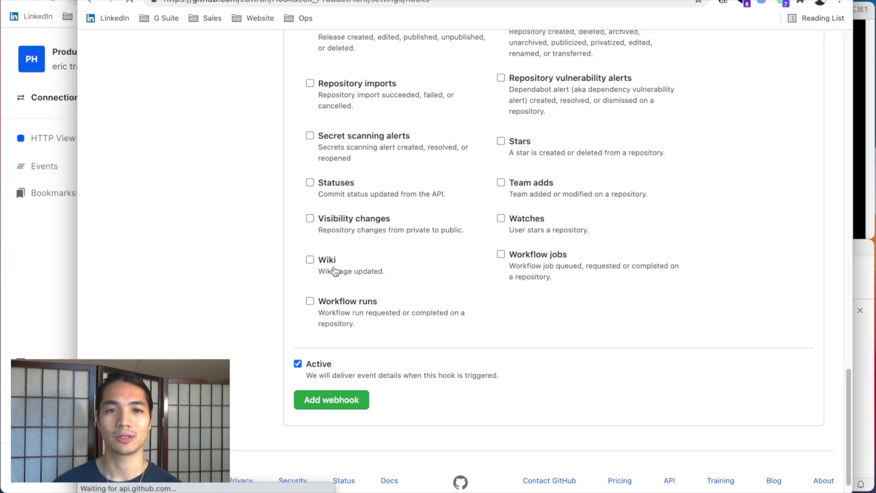
Switch to Hookdeck and filter the events list by the github source
click(55, 248)
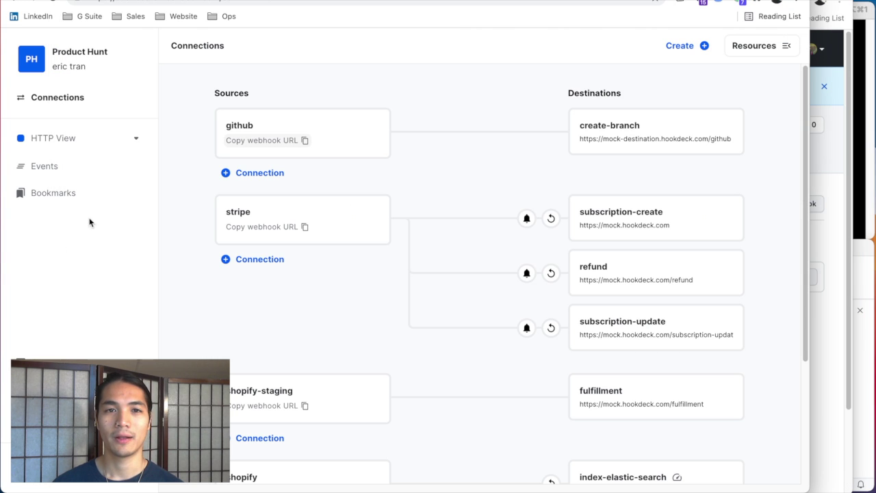
click(47, 167)
click(252, 50)
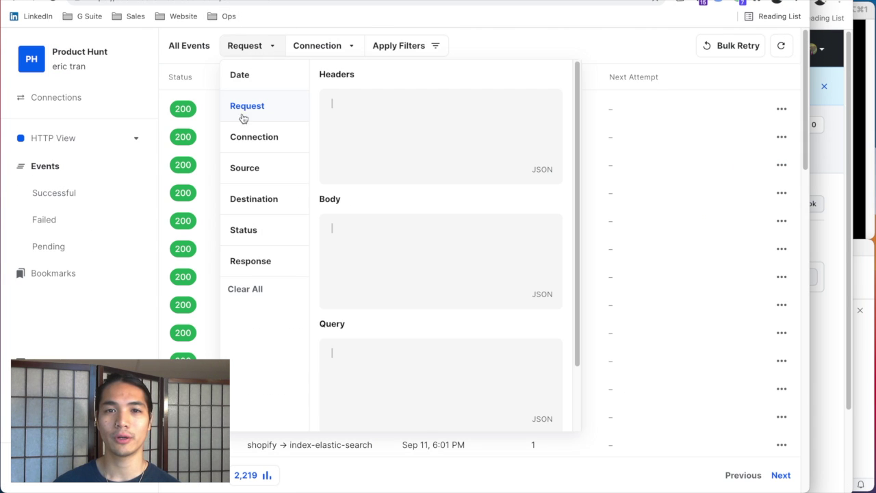
click(289, 157)
click(369, 111)
click(520, 55)
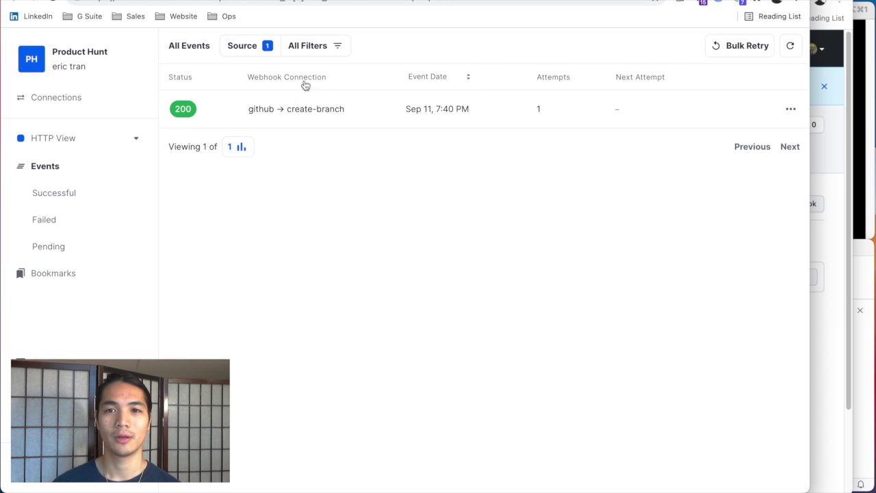
Inspect the github → create-branch event's request with its body expanded, and return to the connections overview
click(279, 111)
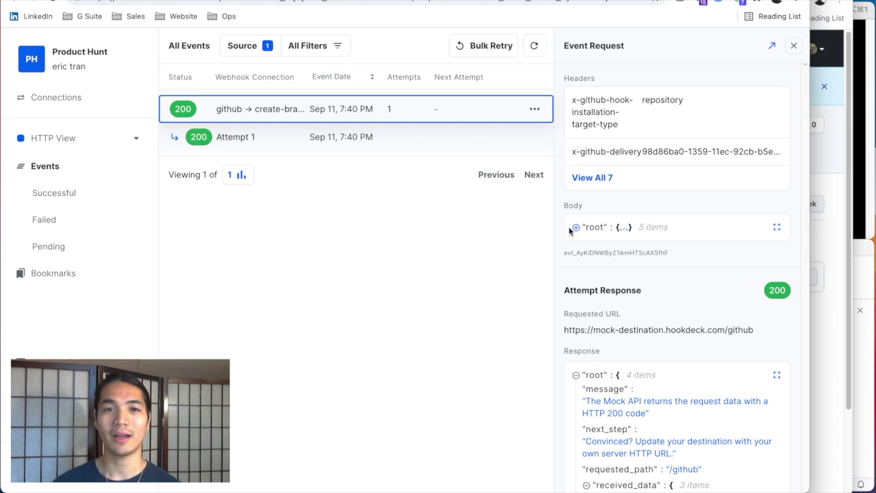
click(599, 229)
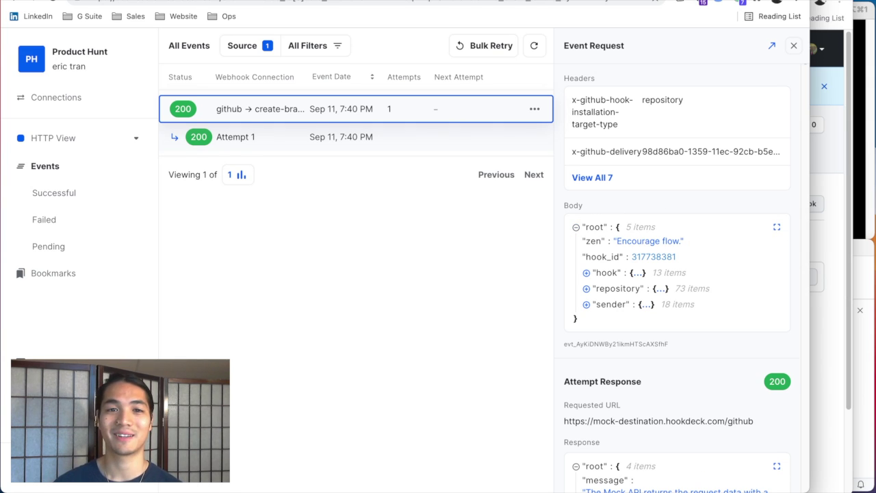
click(92, 104)
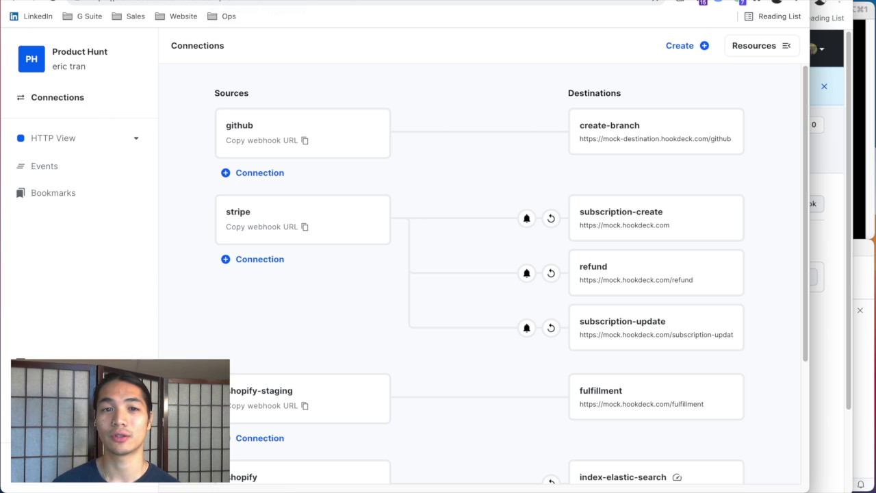
Read the headline and introduction on the Hookdeck website's webhook development page
click(225, 1)
drag(40, 166, 319, 273)
click(320, 277)
drag(41, 307, 358, 304)
click(358, 304)
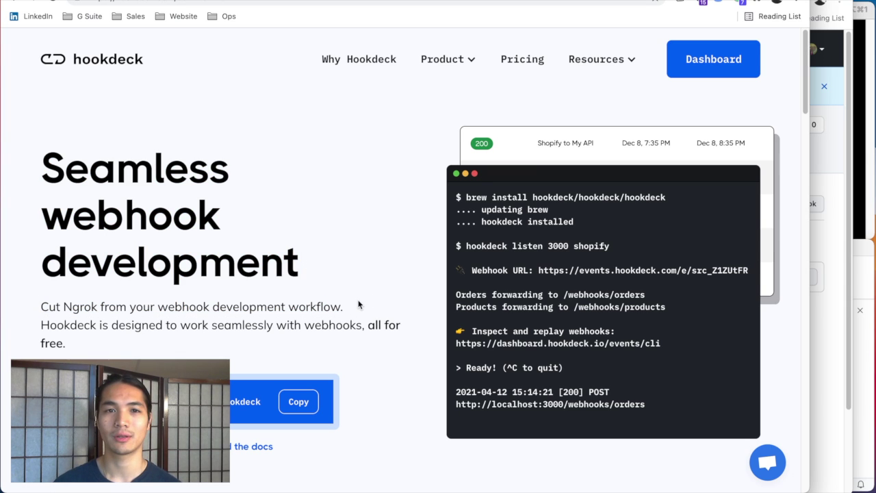
scroll(361, 299, down, 1)
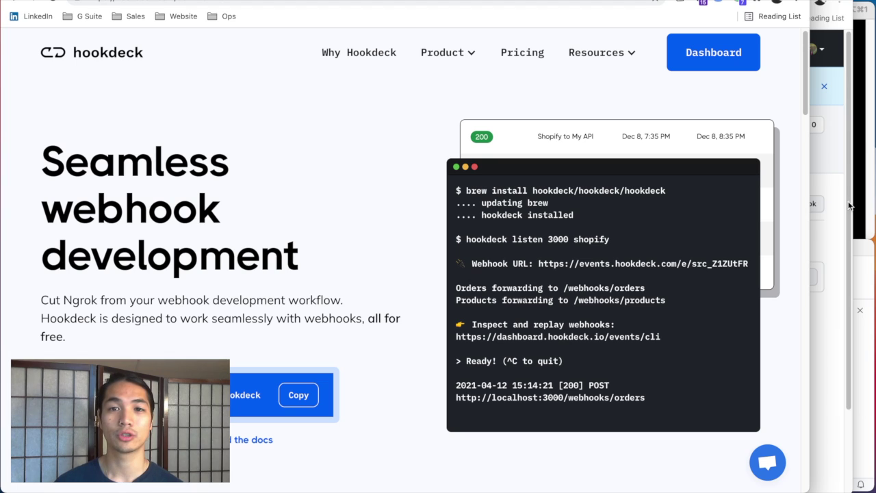
Check the running mock-destination server in VS Code and copy the Hookdeck CLI install command from the website
click(859, 245)
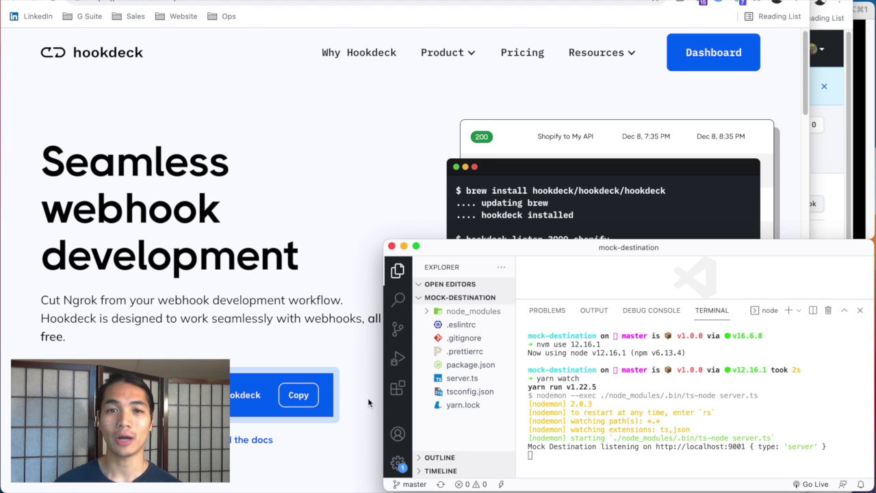
click(290, 301)
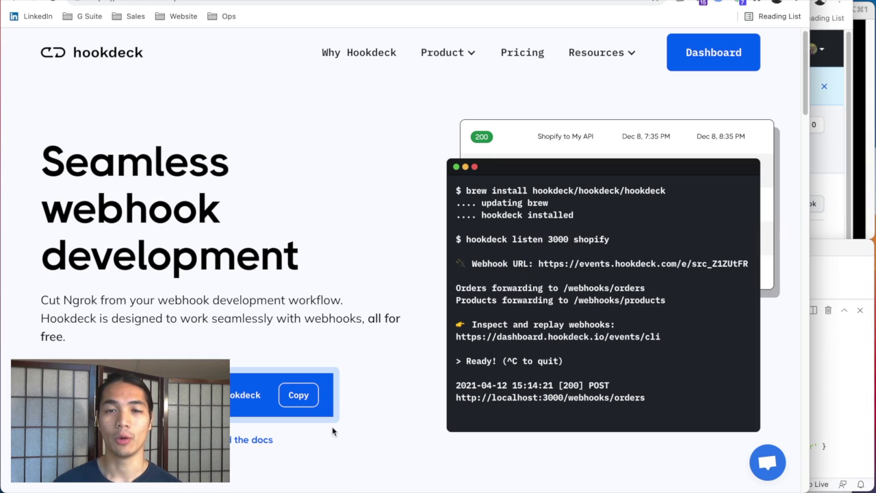
click(306, 402)
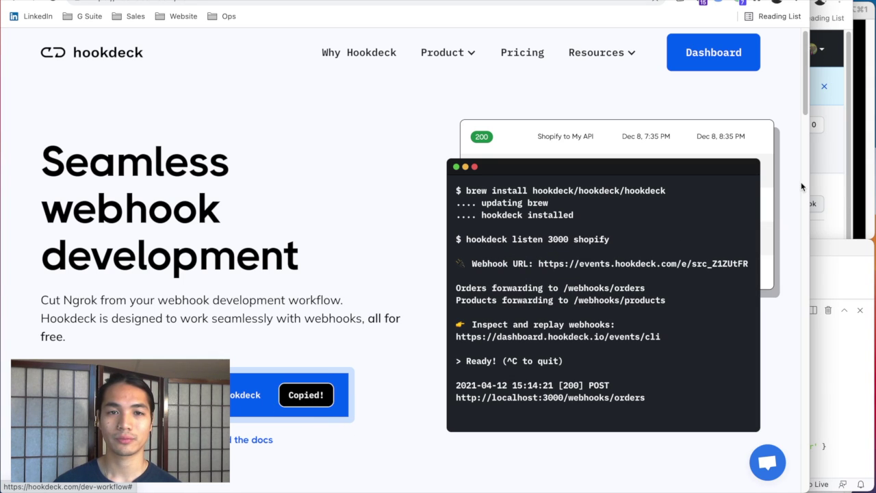
Check the mock server's localhost port in VS Code, run hookdeck login in the terminal and open the browser authentication
click(864, 151)
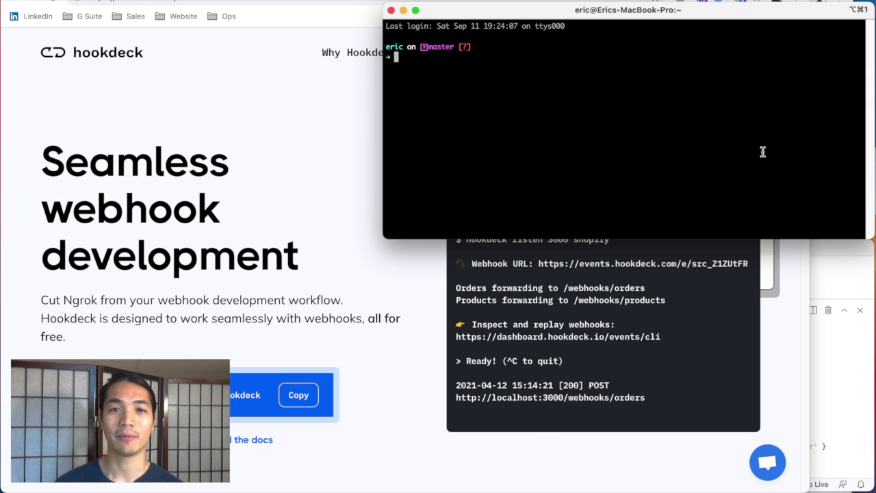
click(849, 346)
drag(750, 446, 639, 438)
click(629, 157)
text(ho)
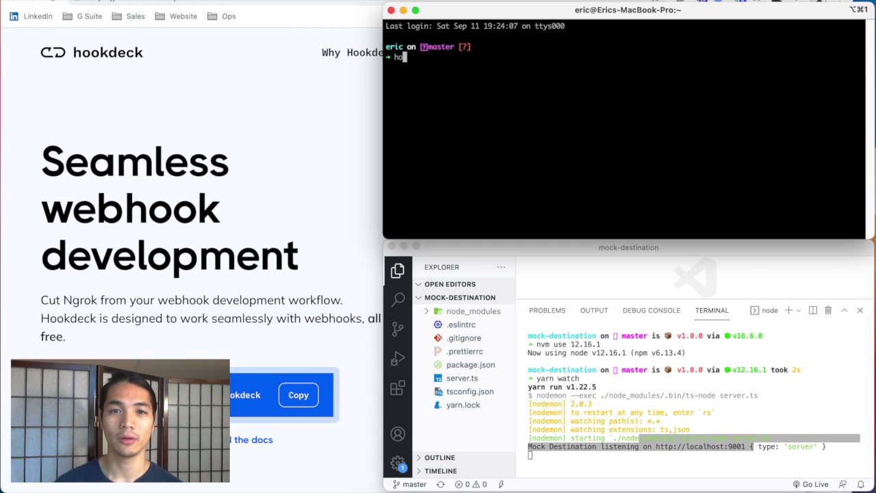
text(okdeck login)
key(Return)
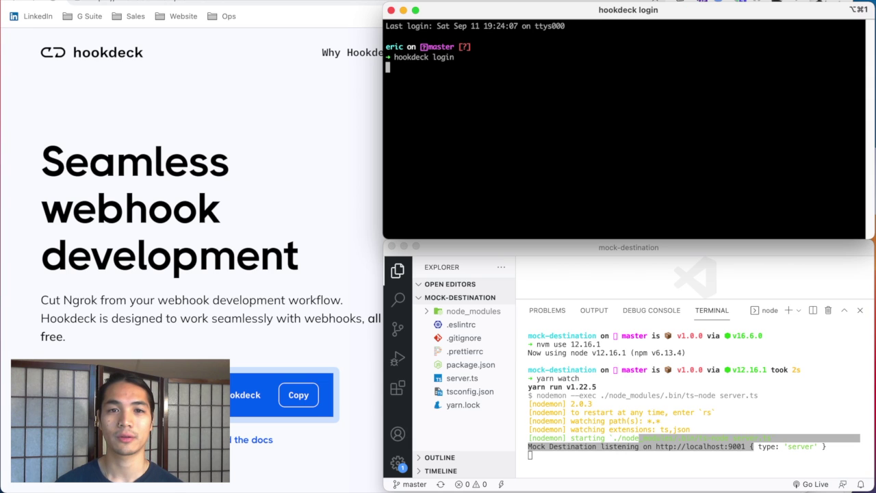
key(Return)
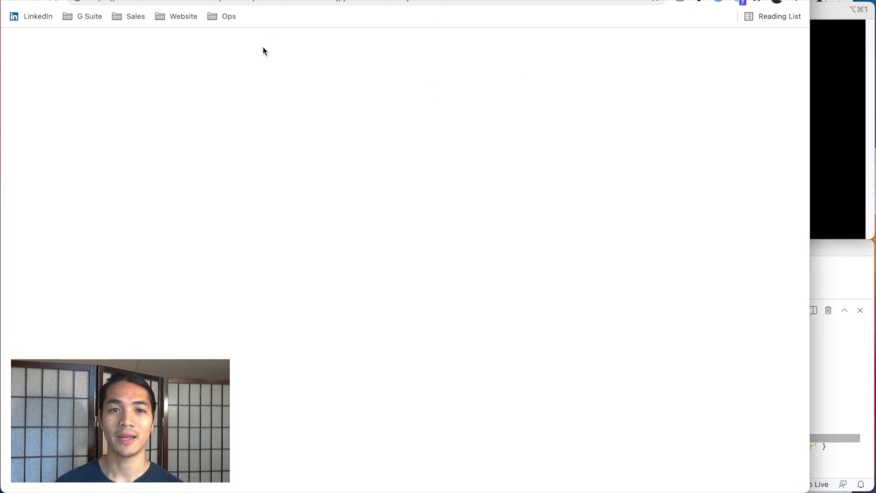
Run hookdeck listen 9001 in the terminal and choose github as the source
click(859, 147)
text(hookdeck listen 9001)
key(Return)
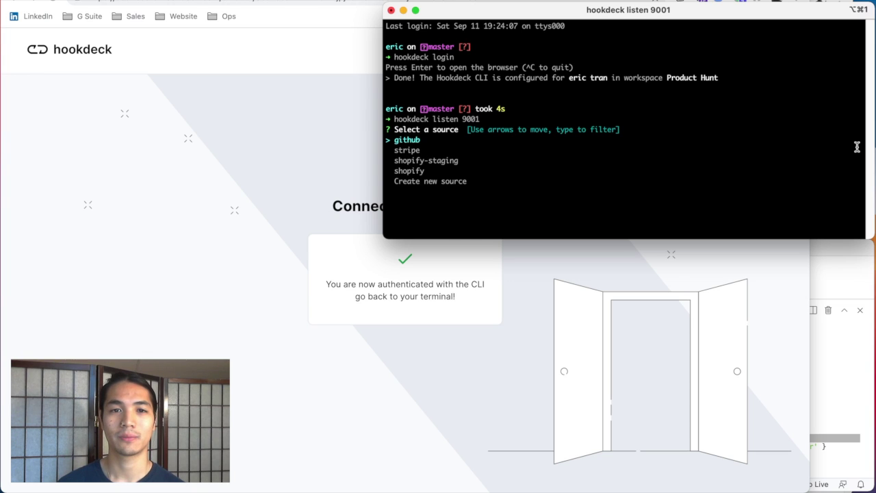
key(Return)
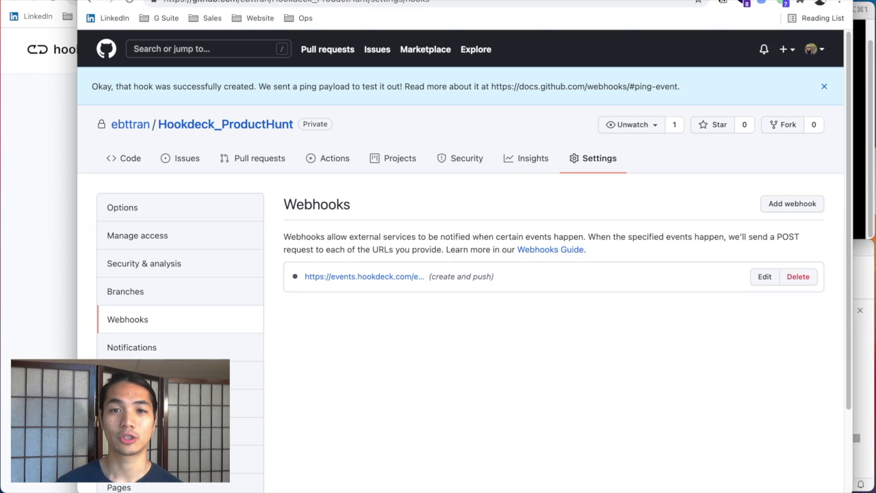
In GitHub, create a branch named demo from main in the Hookdeck_ProductHunt repository
click(131, 160)
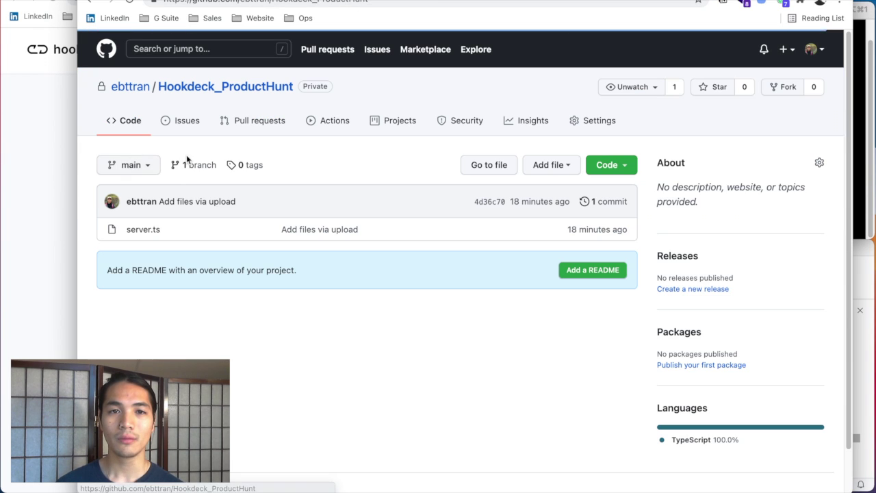
click(133, 165)
text(demo)
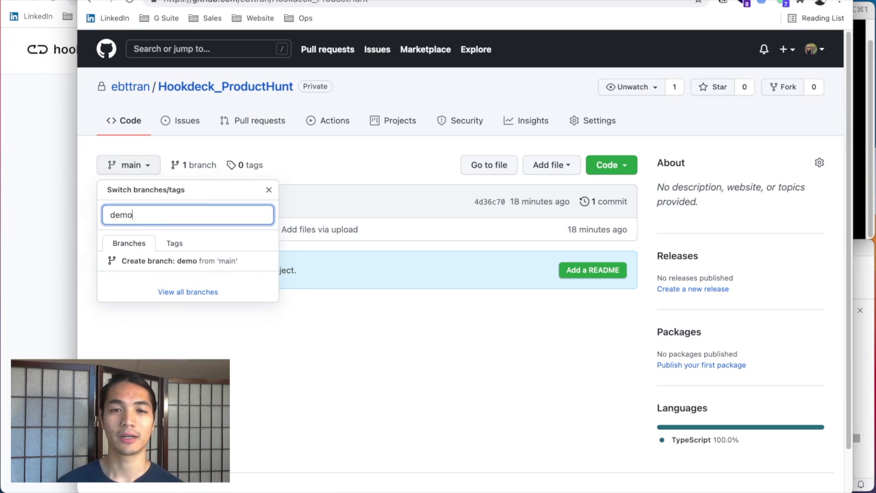
click(223, 262)
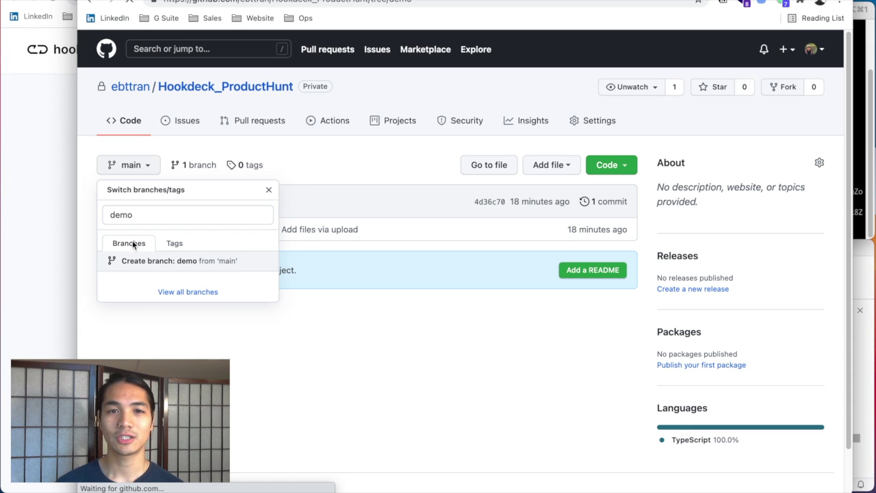
Switch to the Hookdeck dashboard, show the events in CLI View and check the matching requests in the hookdeck listen terminal
click(46, 226)
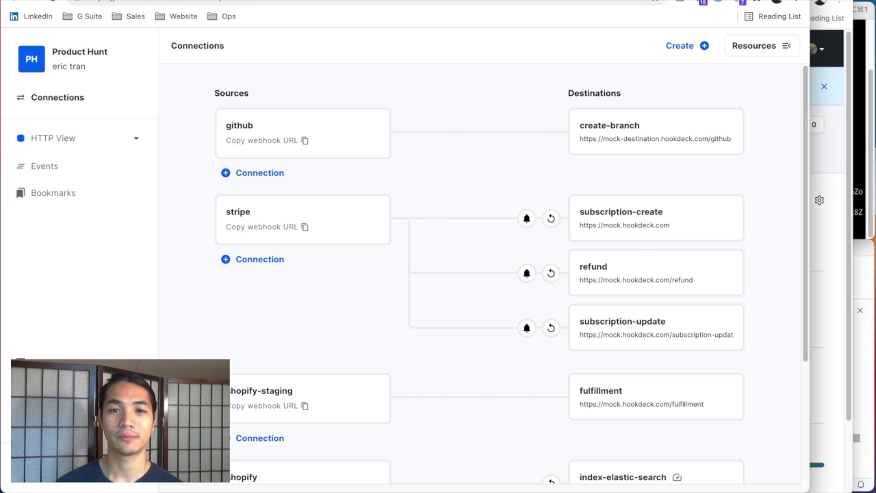
click(63, 169)
click(69, 139)
click(58, 219)
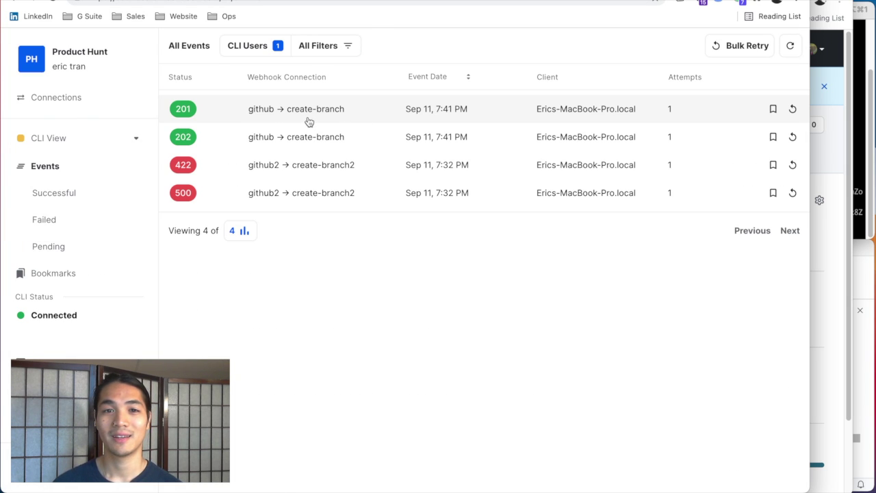
click(814, 130)
drag(470, 212, 524, 225)
click(527, 227)
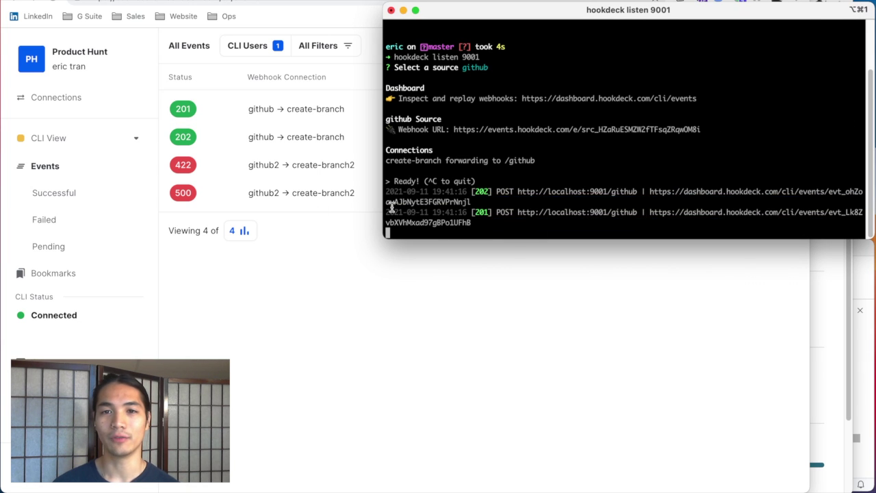
click(244, 285)
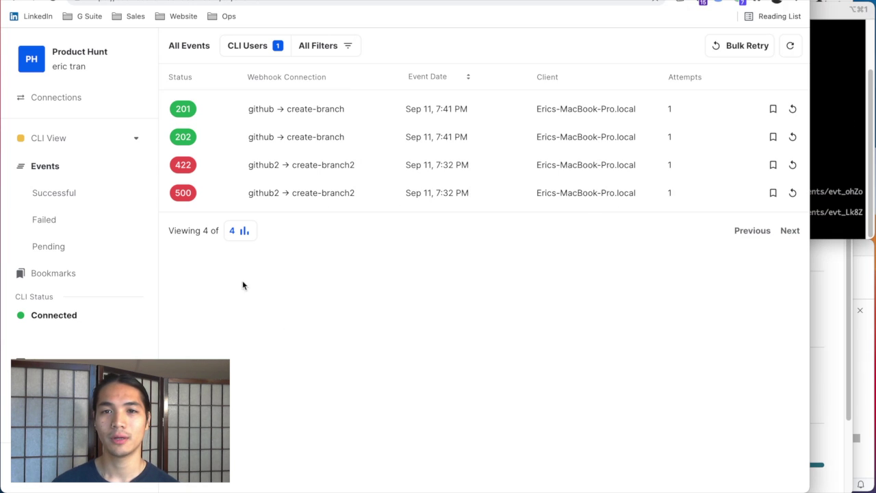
Open the newest github → create-branch CLI event and examine its full headers, the body with the repository object, and the attempt response
click(261, 110)
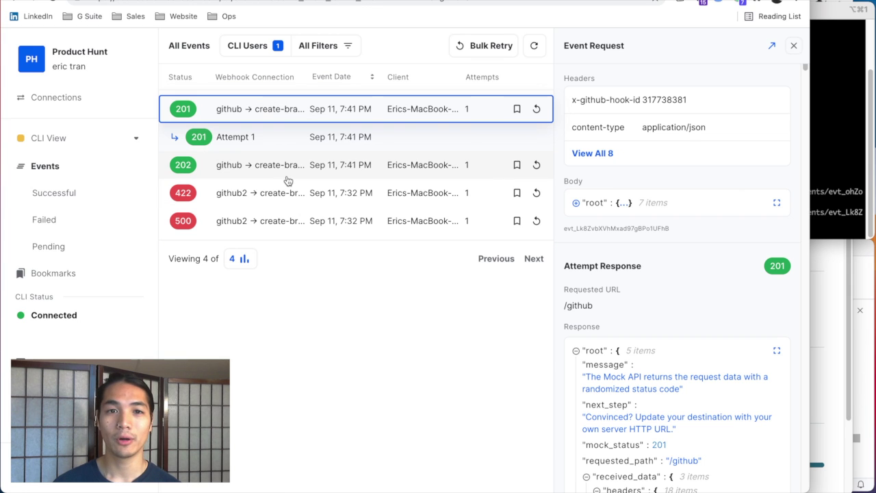
click(611, 153)
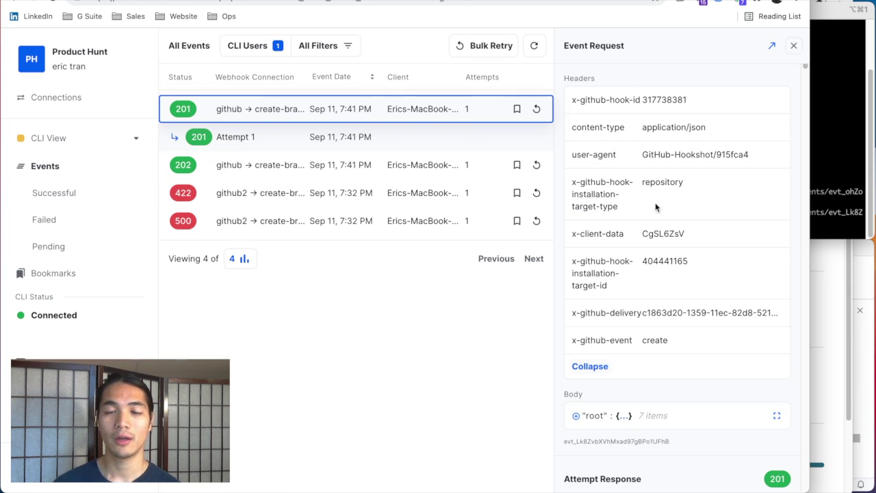
scroll(655, 193, down, 3)
click(577, 262)
scroll(602, 263, down, 1)
drag(612, 246, 701, 286)
click(586, 326)
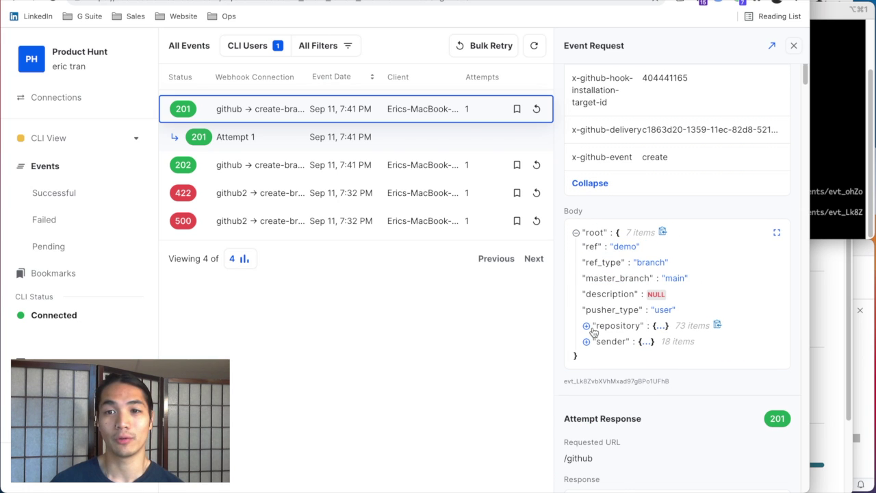
scroll(593, 333, down, 5)
scroll(594, 333, down, 15)
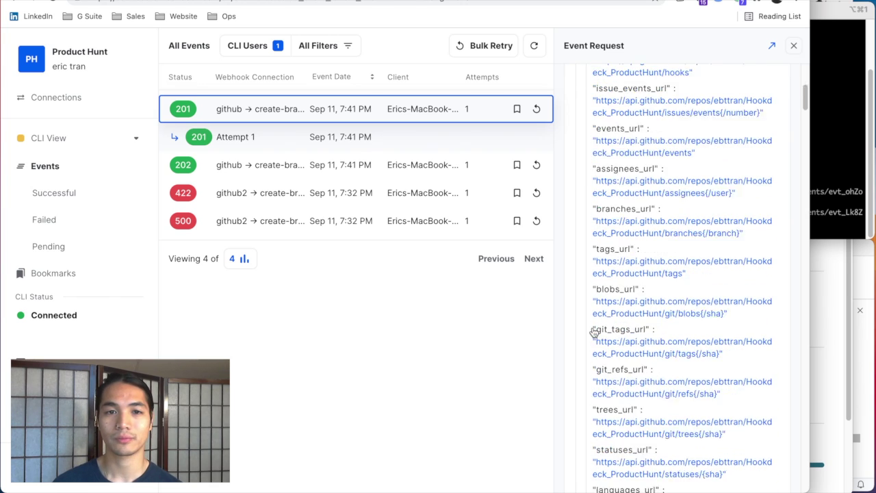
scroll(641, 376, down, 10)
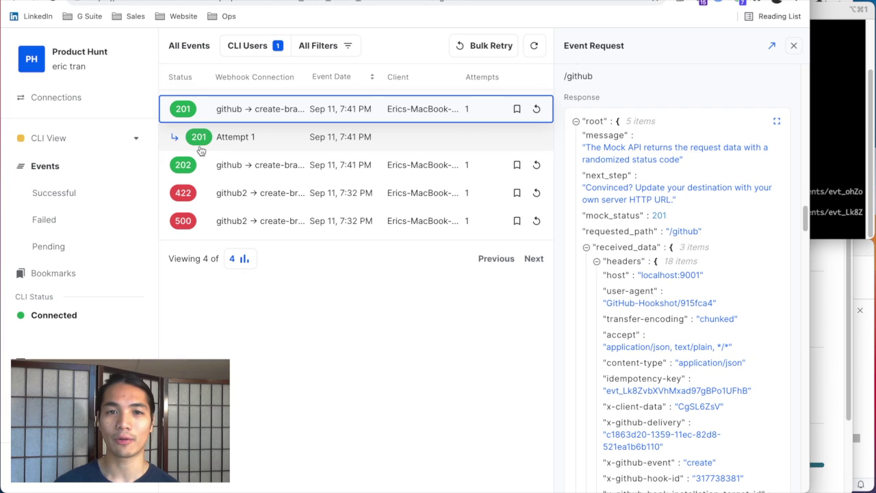
Switch the events to HTTP View and inspect all headers of the newest github → create-branch event
click(130, 134)
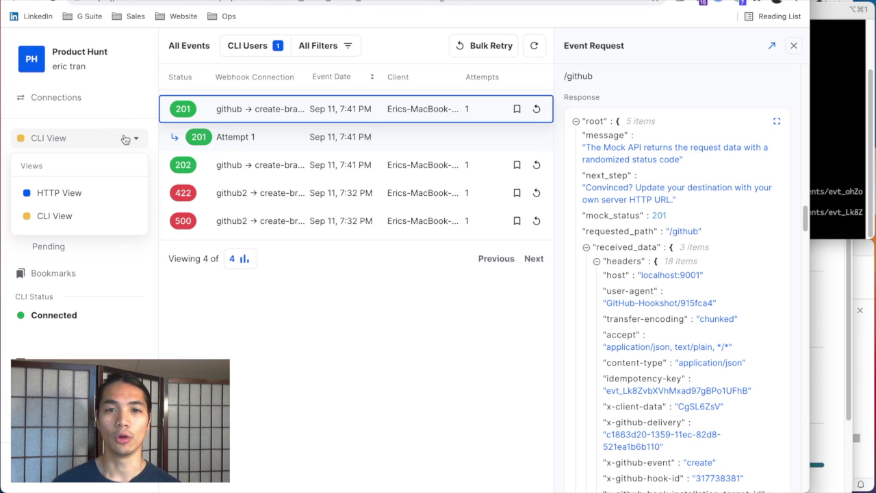
click(68, 191)
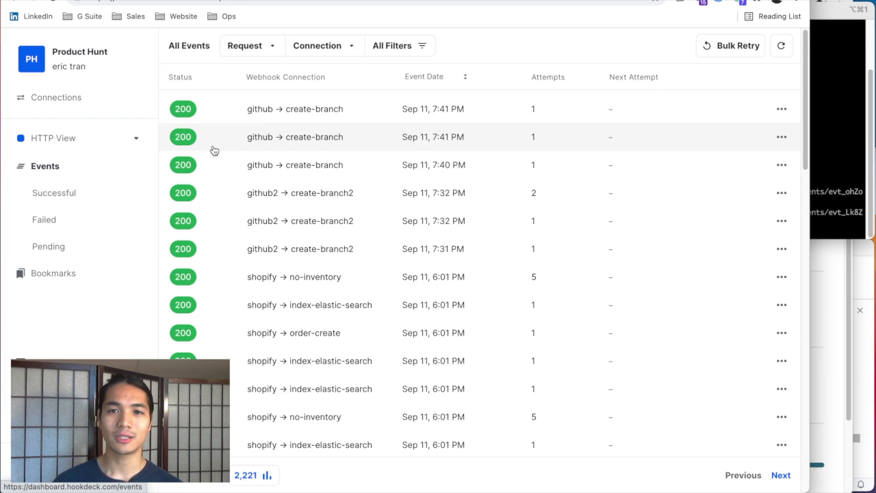
click(256, 111)
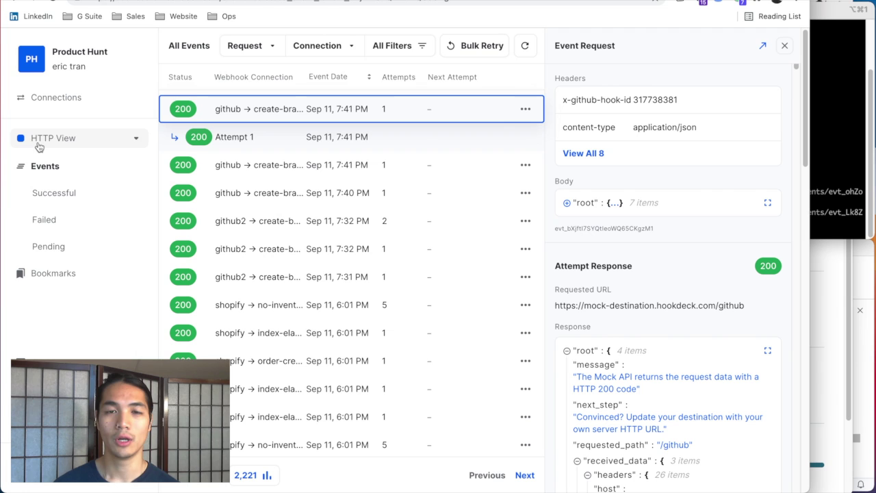
click(583, 155)
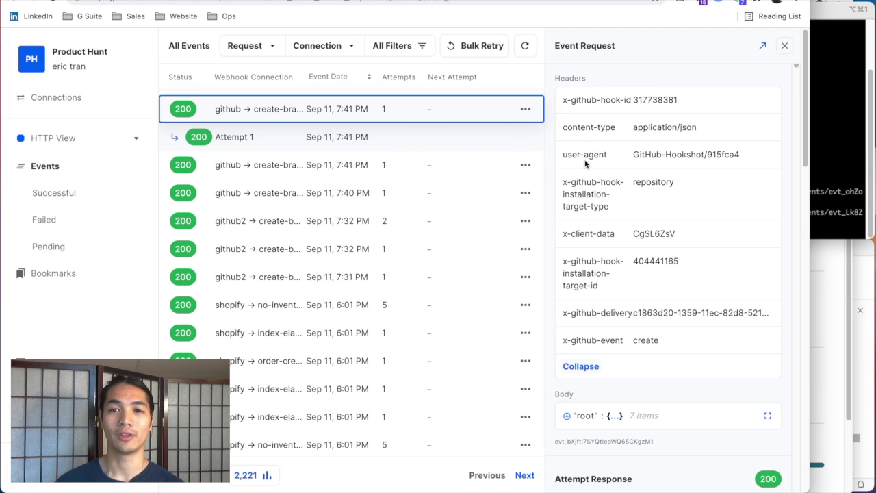
Return to CLI View and open the newest github → create-branch event
click(107, 137)
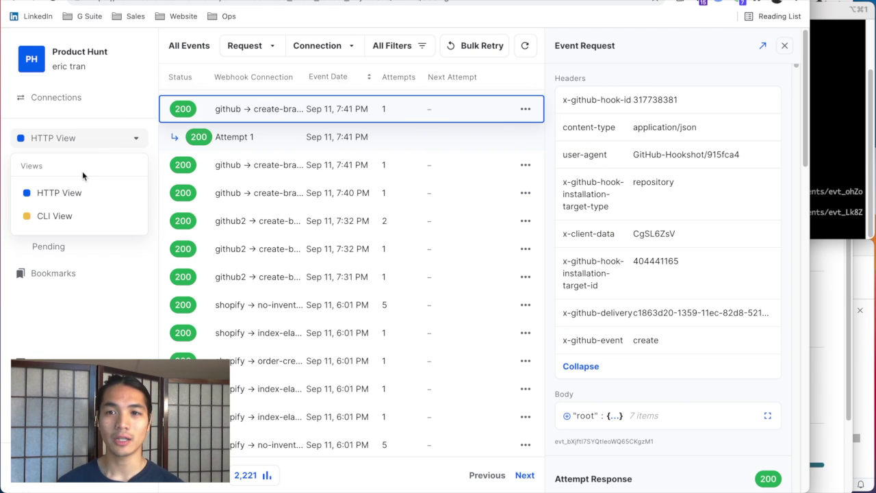
click(70, 215)
click(260, 111)
Examine the CLI Only type and CLI Path setting for a new destination in the connection form, then close the form without saving
click(110, 102)
click(686, 46)
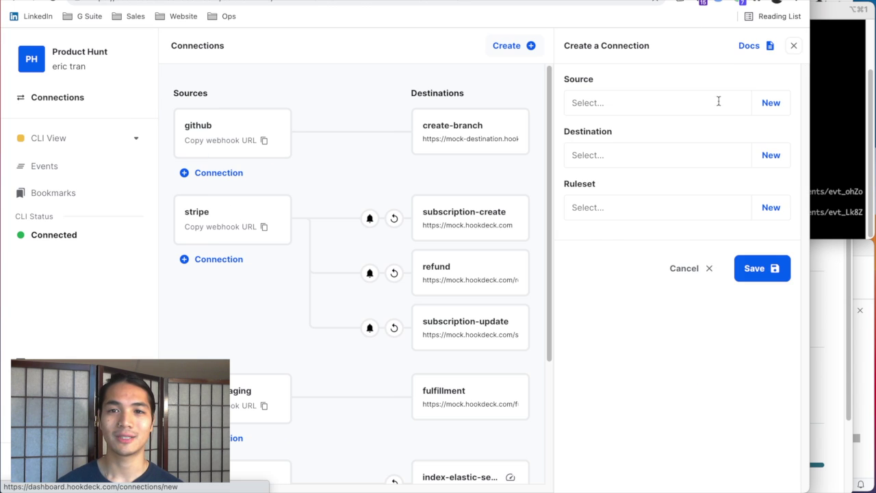
click(768, 149)
click(670, 232)
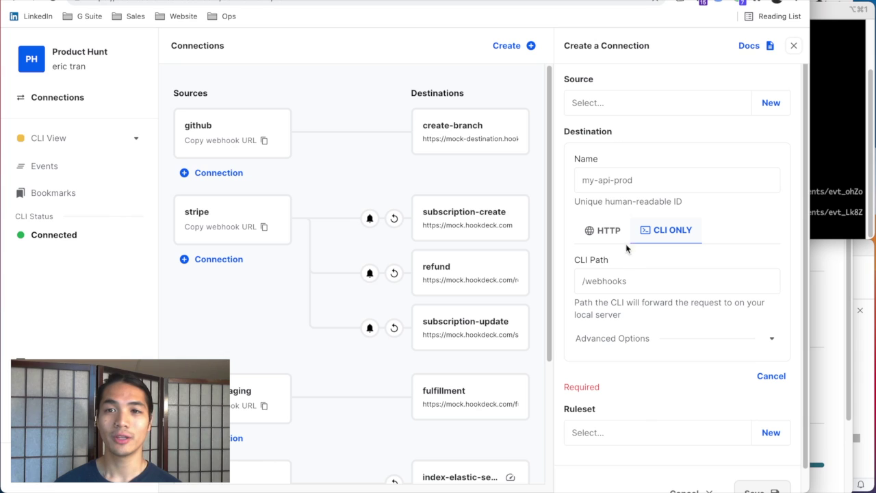
drag(573, 261, 622, 261)
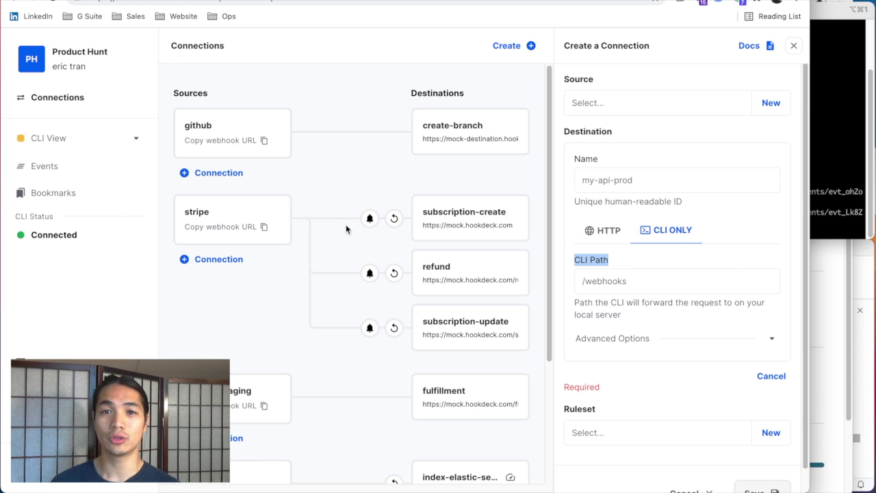
click(81, 140)
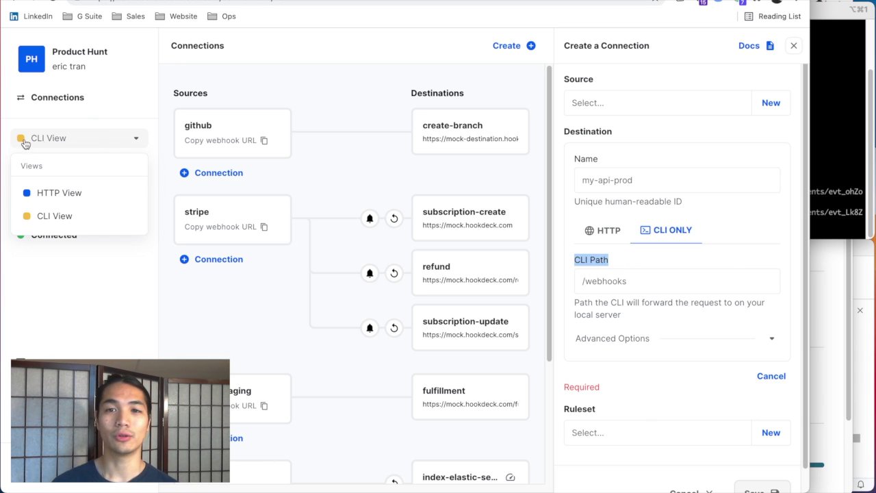
click(81, 215)
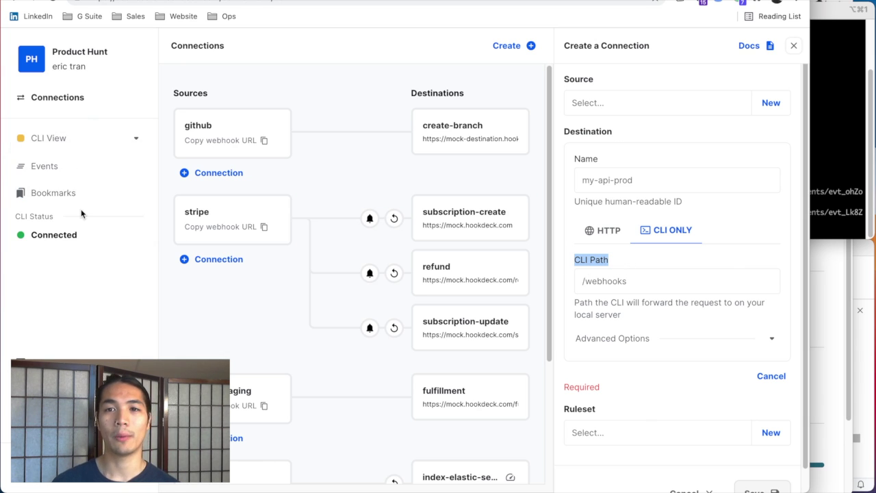
click(793, 45)
Open the newest CLI event and filter the events by the Hookdeck CLI user instead of Myself
click(69, 169)
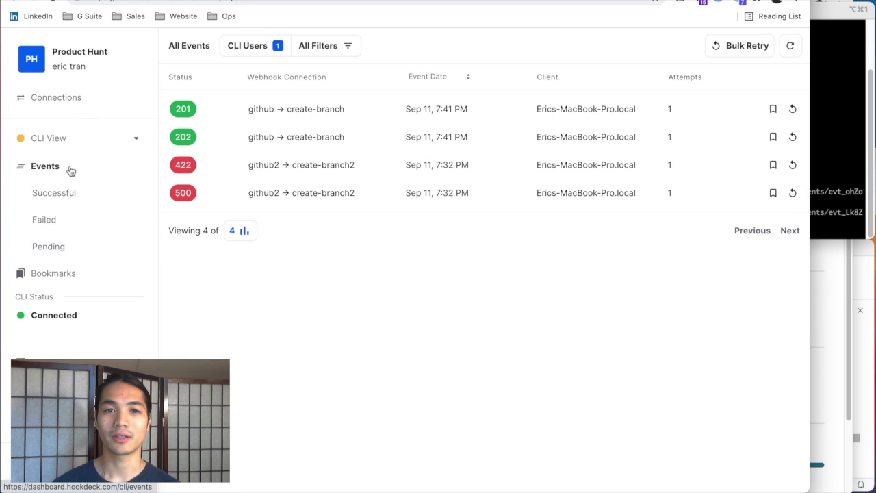
click(302, 120)
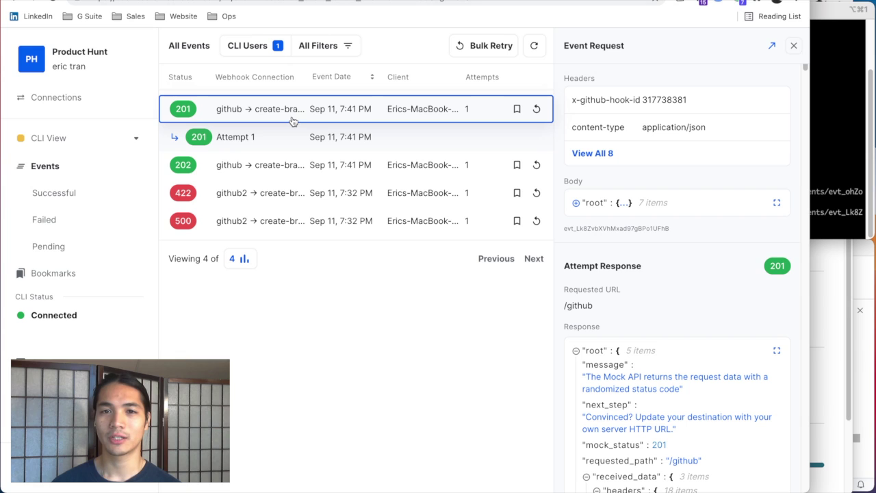
click(268, 58)
click(348, 113)
click(349, 76)
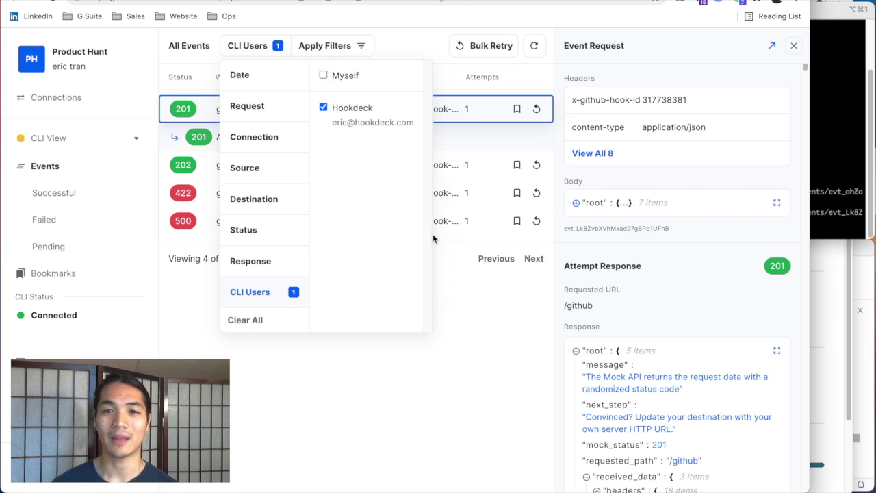
click(442, 270)
Set the CLI Users filter back to Myself only and recheck the selection
click(278, 55)
click(348, 76)
click(325, 107)
click(501, 109)
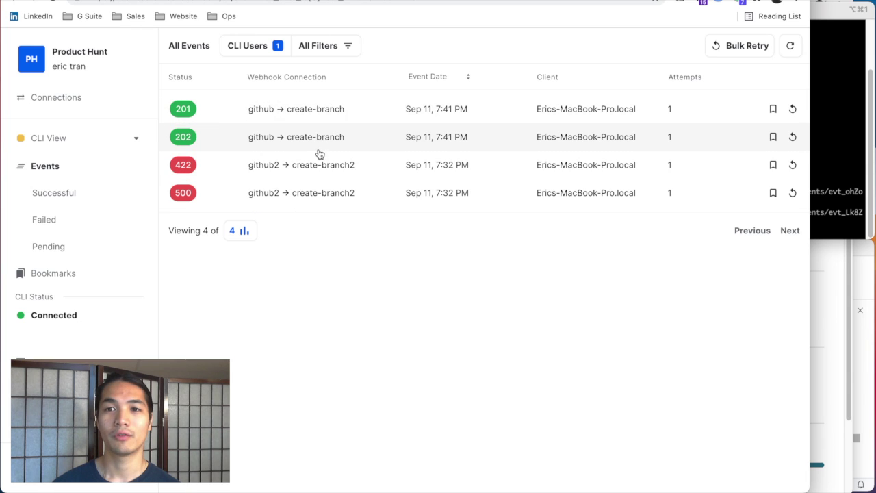
click(269, 56)
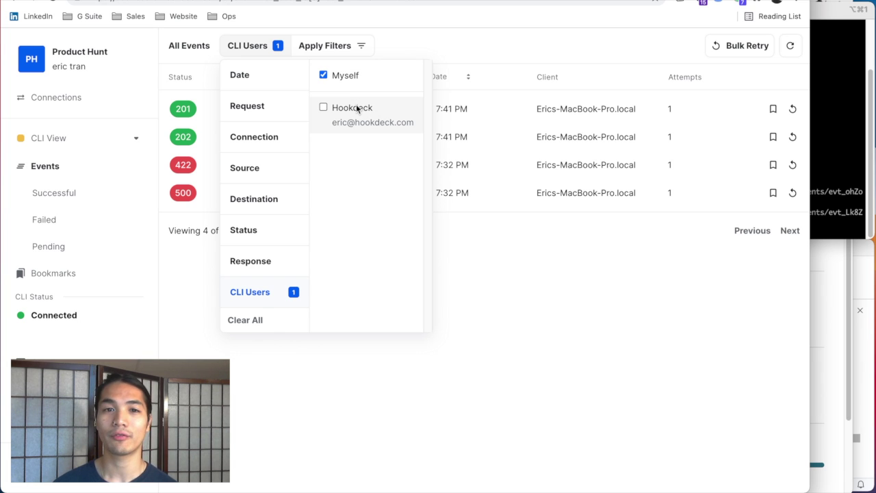
Check the CLI connection status and close the support chat
drag(98, 323, 16, 326)
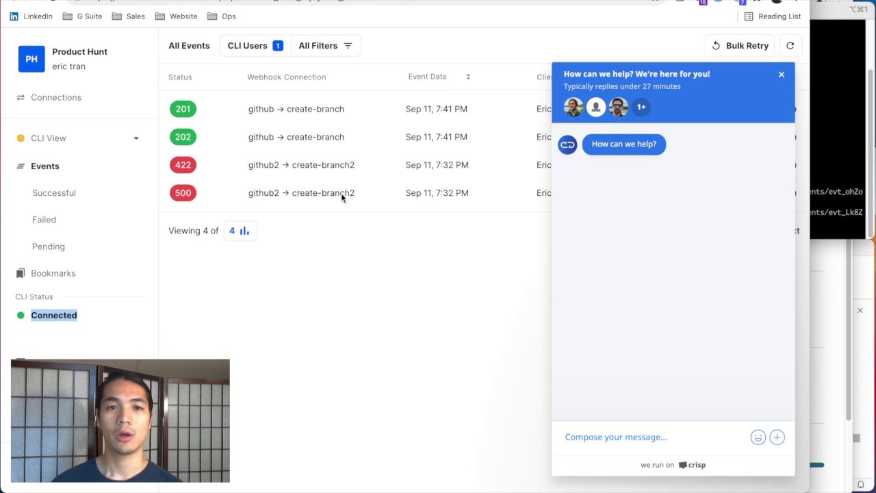
click(781, 74)
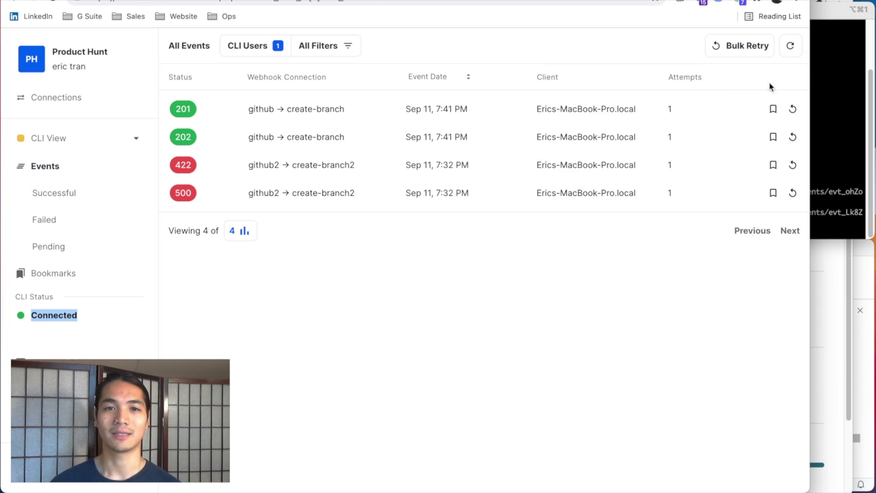
click(394, 315)
Open the CLI bookmarks page and read its explanation of bookmarked requests
click(52, 277)
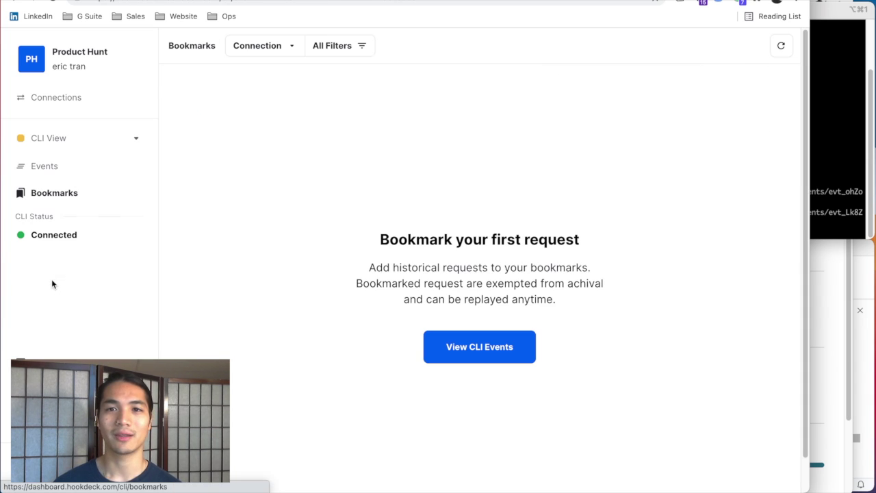
drag(375, 239, 581, 238)
drag(371, 267, 618, 293)
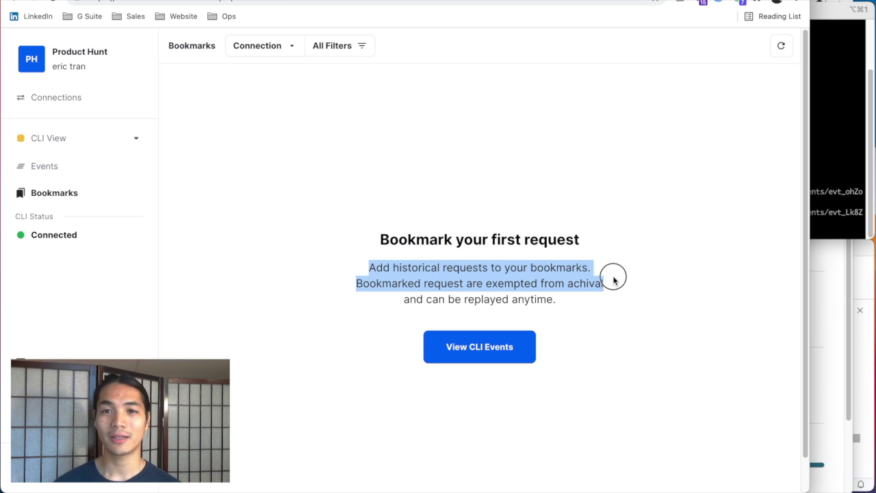
click(612, 276)
Bookmark the newest github → create-branch CLI event with the label "create branch"
click(33, 167)
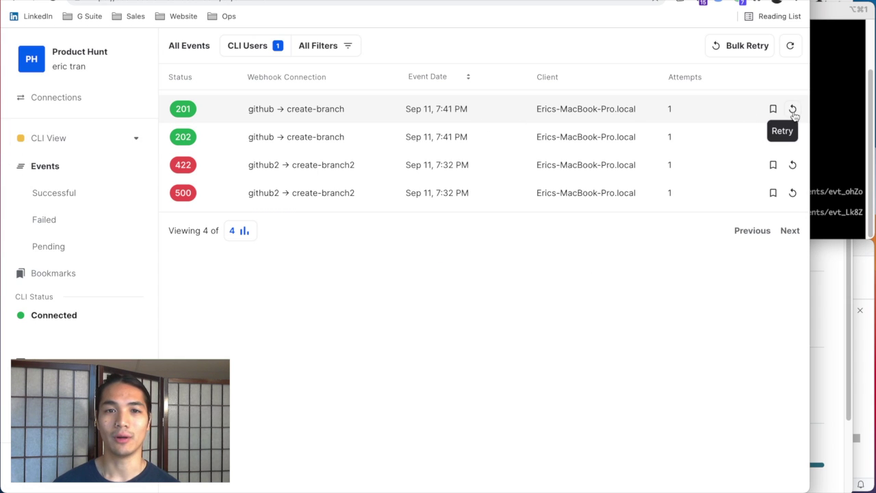
click(773, 109)
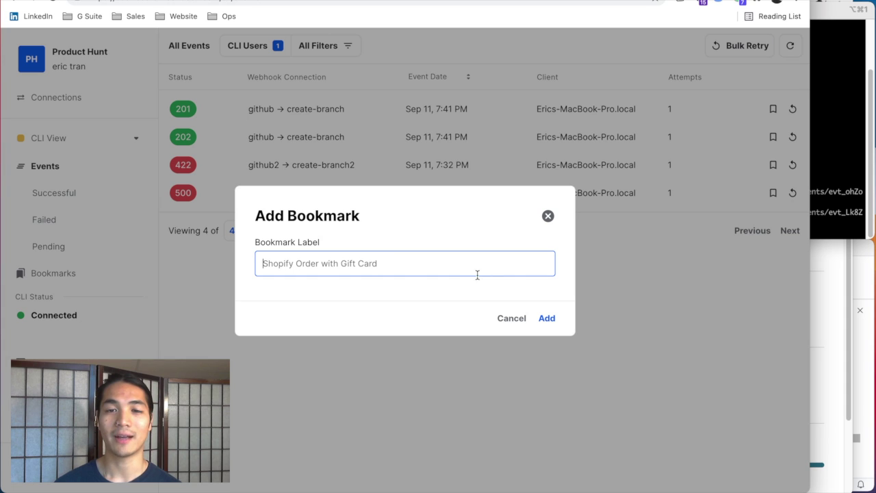
text(create branch)
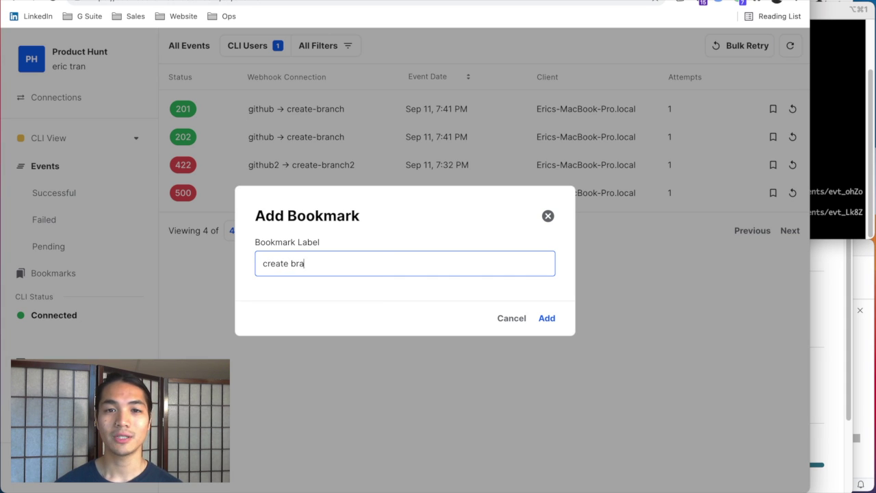
key(Return)
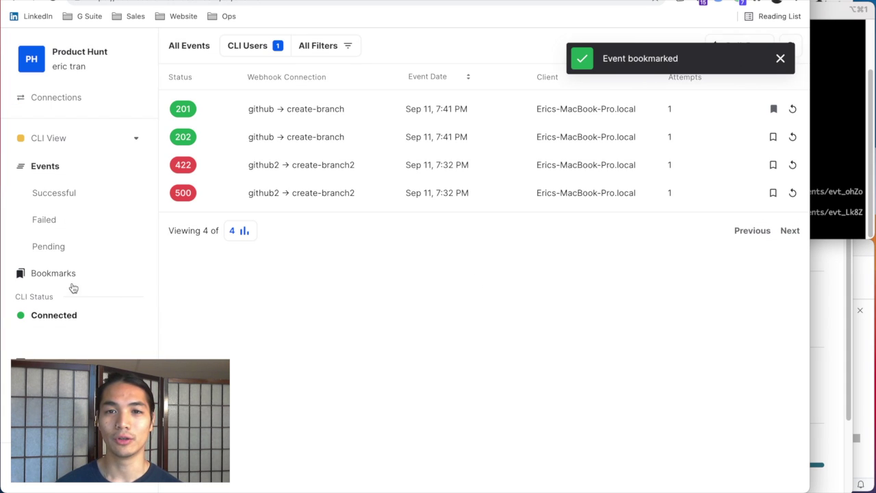
Replay the "create branch" bookmark and check the newly forwarded request in the hookdeck listen terminal
click(69, 273)
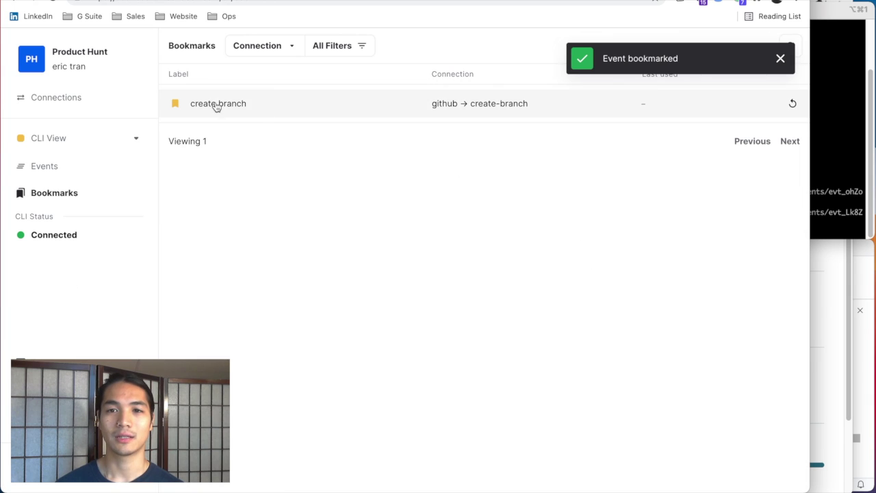
click(670, 104)
click(540, 108)
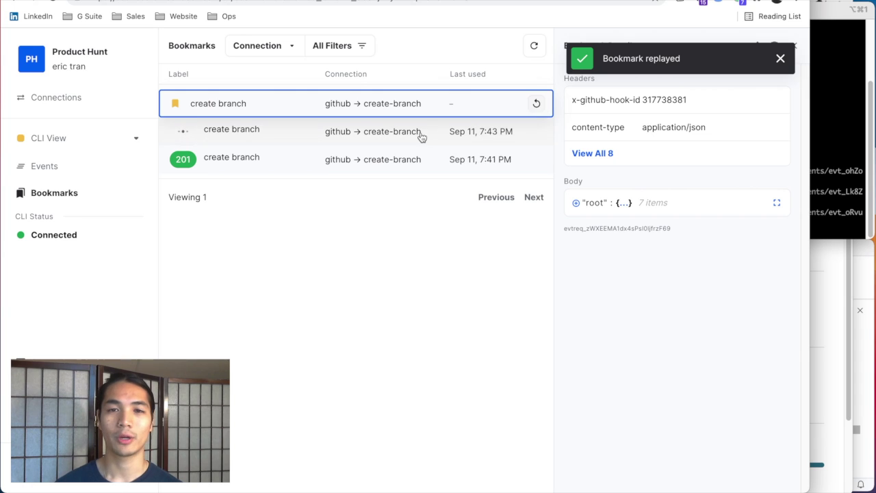
click(855, 121)
drag(499, 233, 377, 216)
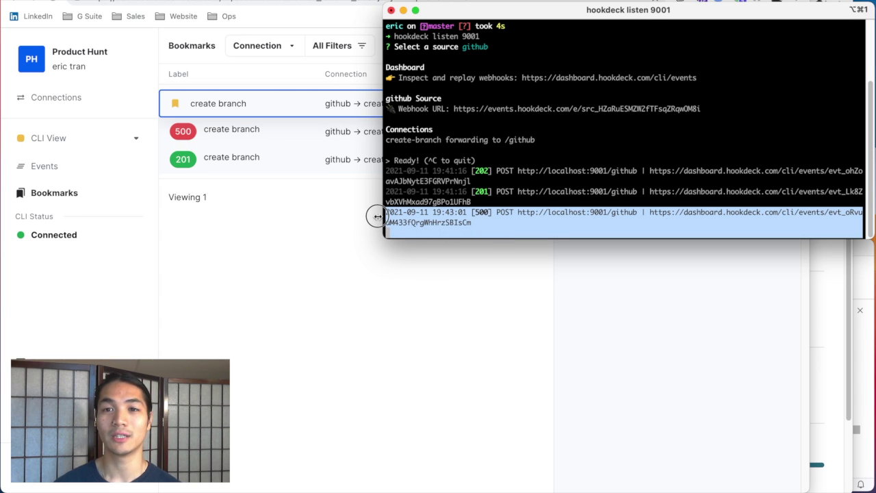
Return to the bookmarks page and inspect the response of the failed "create branch" replay with status 500
click(569, 226)
click(362, 217)
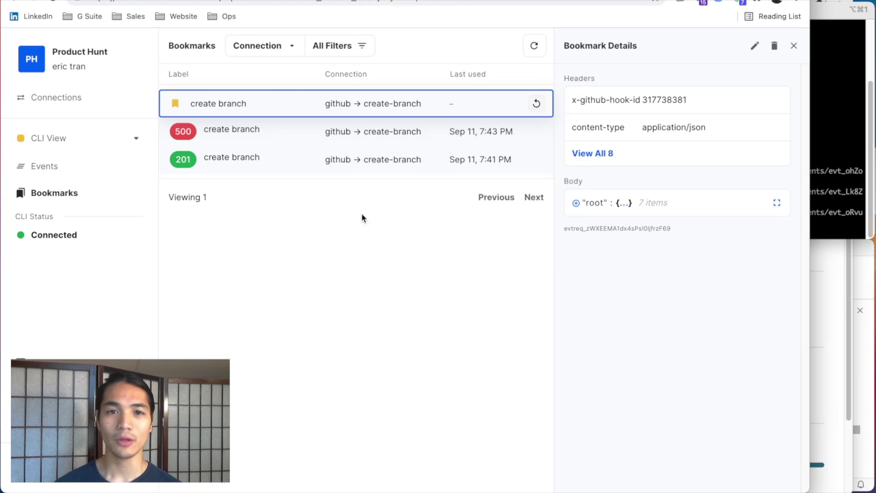
click(376, 130)
drag(609, 306, 577, 305)
drag(631, 378, 573, 390)
click(678, 392)
click(438, 346)
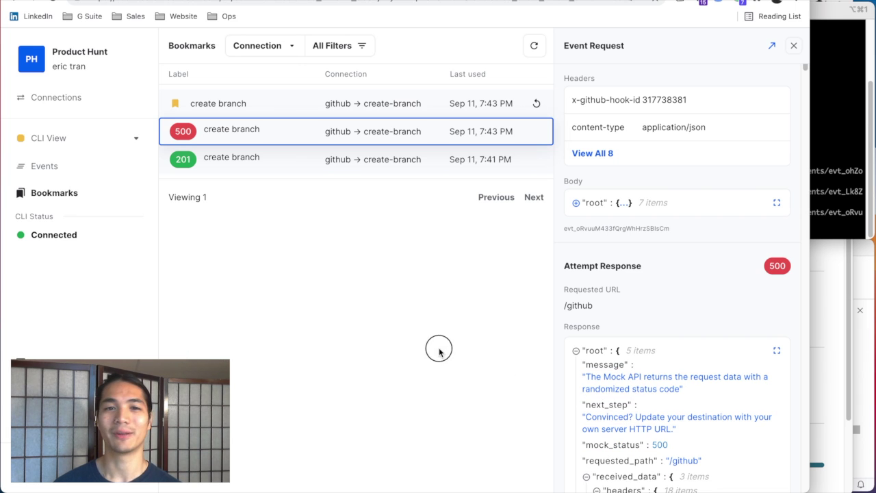
Open the github → create-branch connection from the connections page and pause it
click(98, 99)
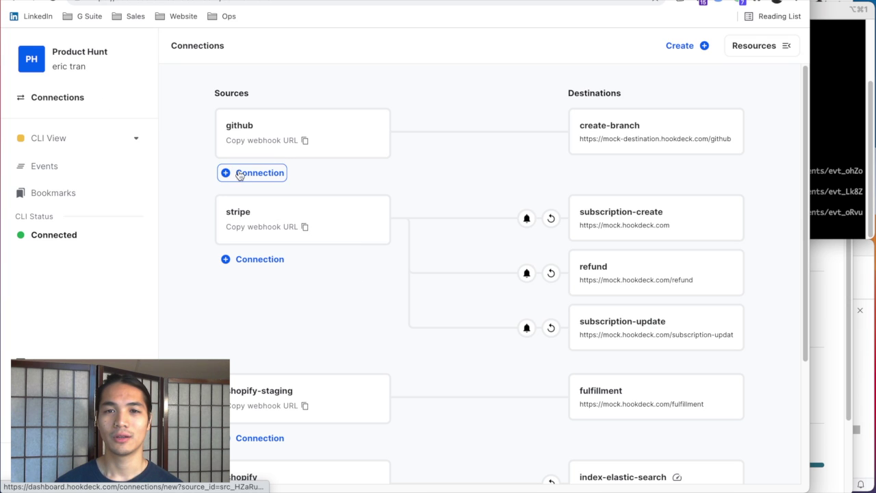
click(583, 142)
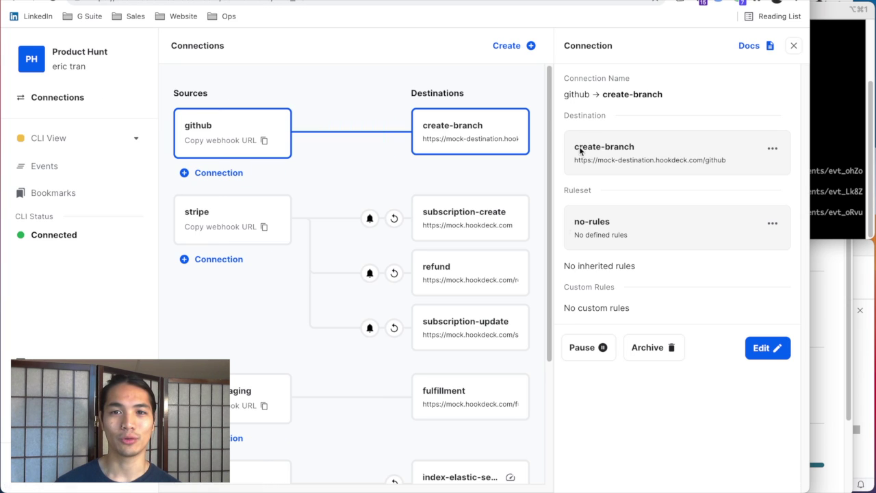
click(575, 347)
Add alert, retry and filter custom rules with their default settings to the github → create-branch connection and save them
click(748, 351)
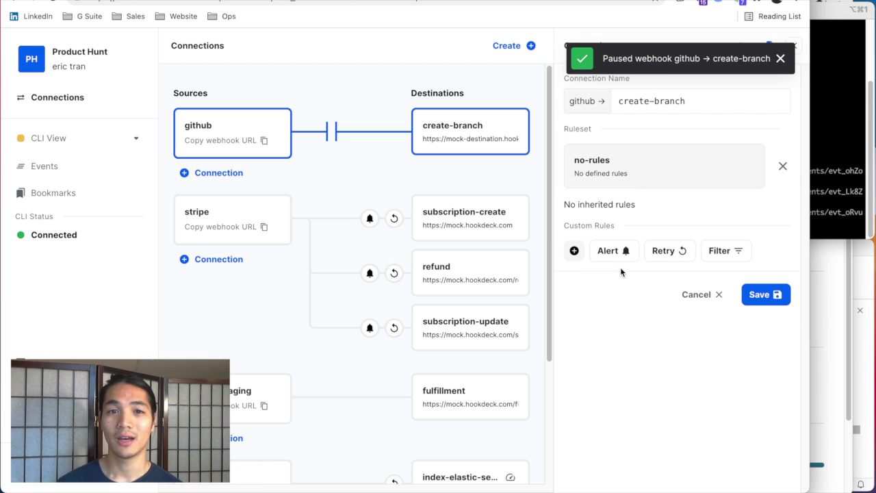
click(613, 251)
click(623, 291)
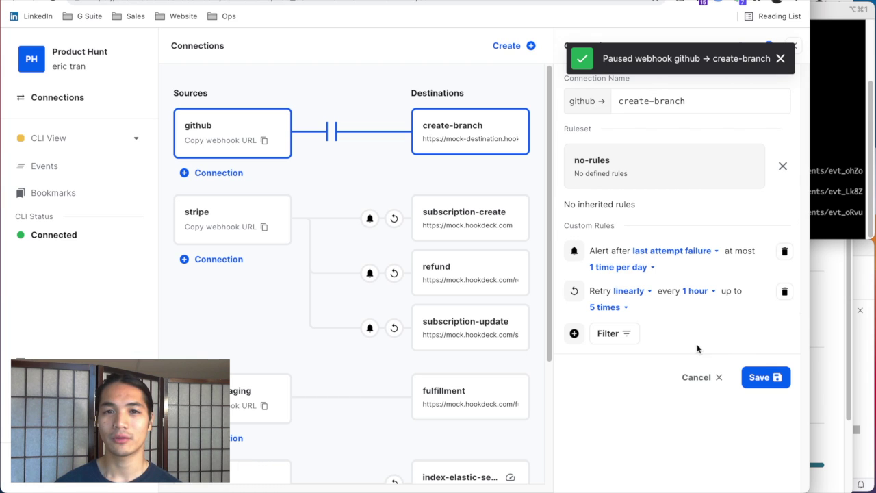
click(626, 338)
click(782, 59)
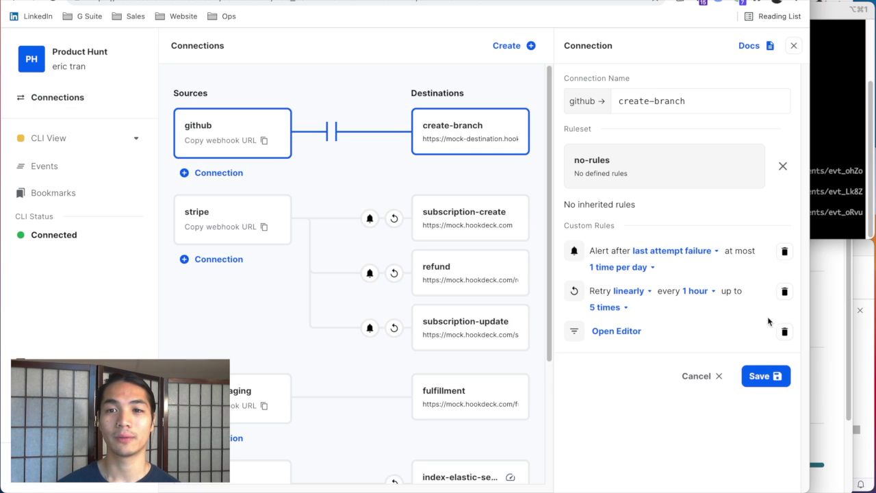
click(765, 376)
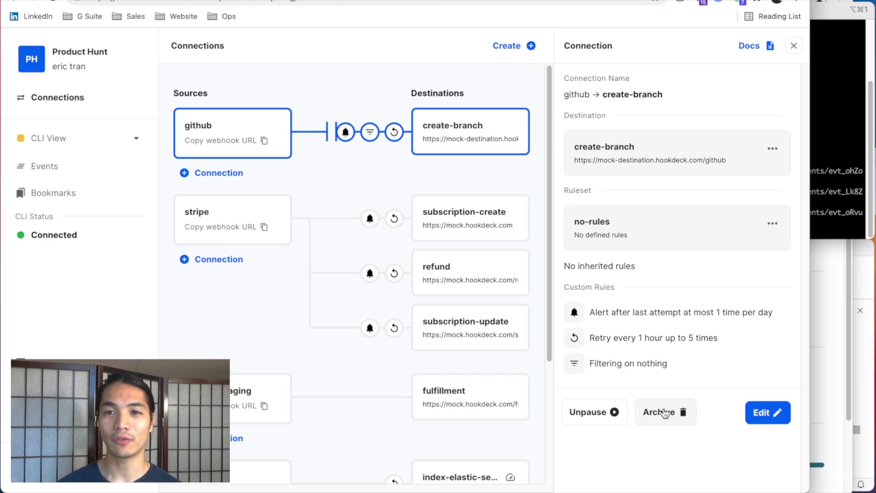
Unpause the github → create-branch connection and copy the github source's webhook URL
click(593, 411)
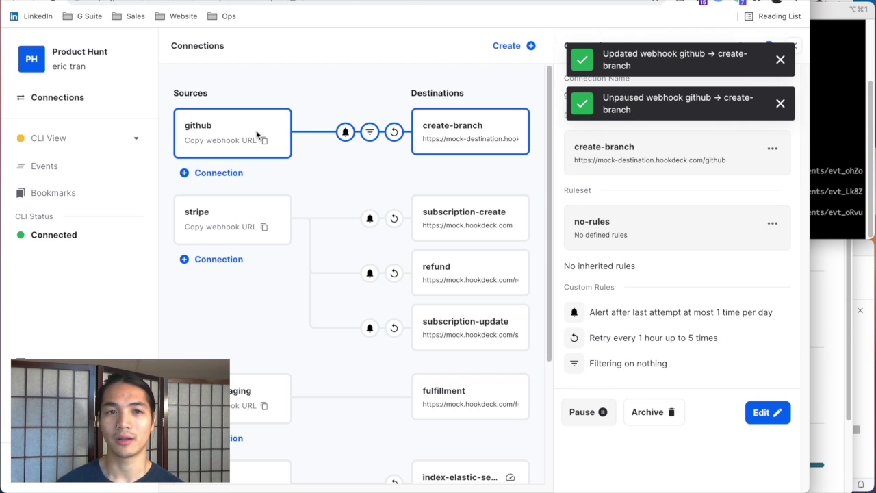
click(777, 66)
click(790, 55)
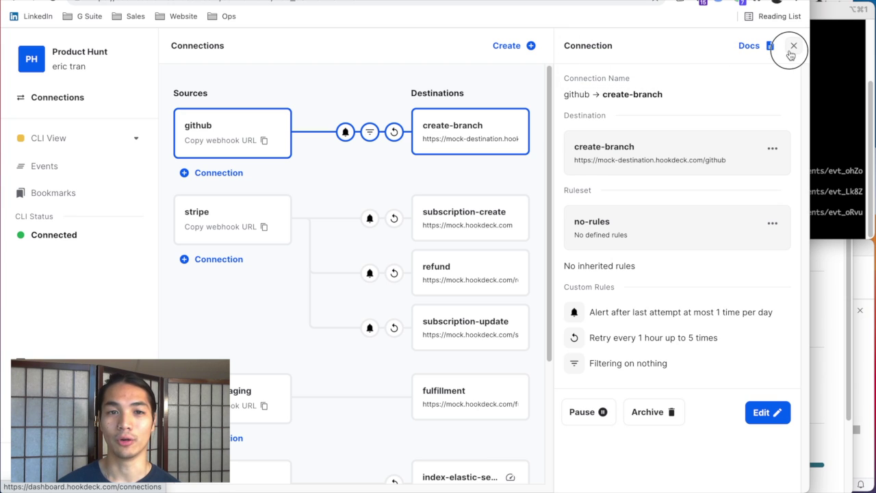
click(263, 140)
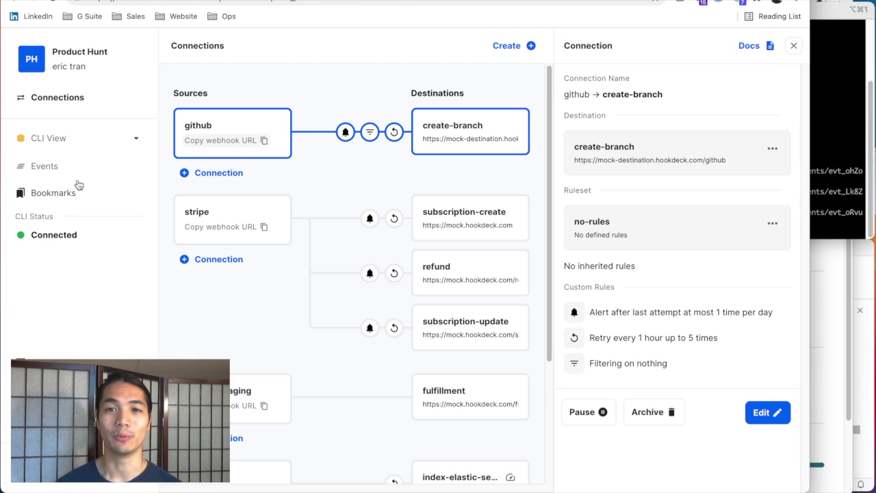
Switch to the HTTP view, look at the blank form for creating a connection, and close it
click(83, 139)
click(68, 190)
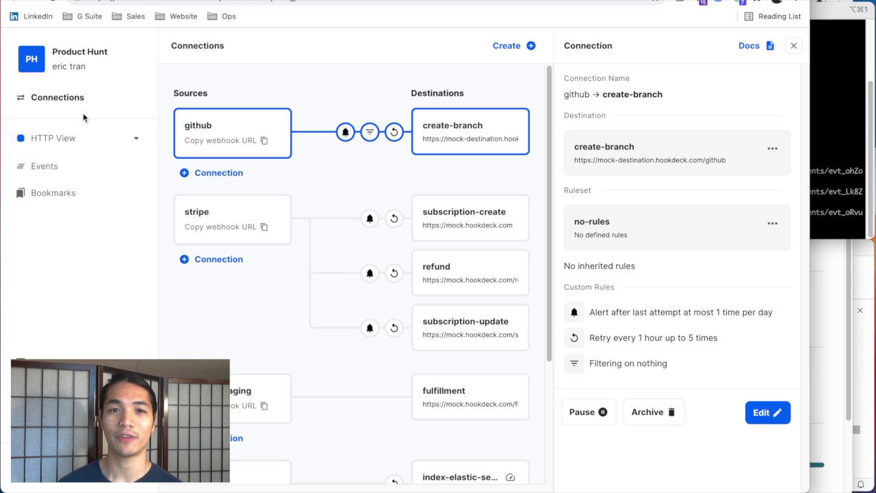
click(505, 47)
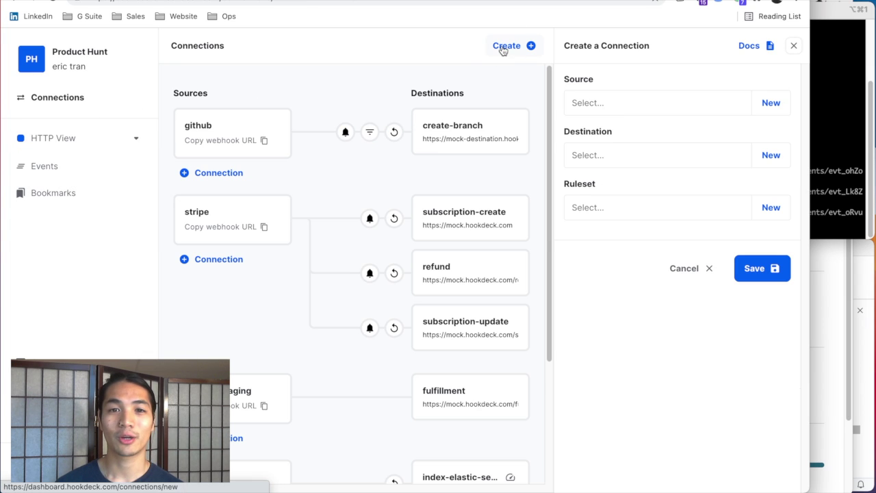
click(794, 46)
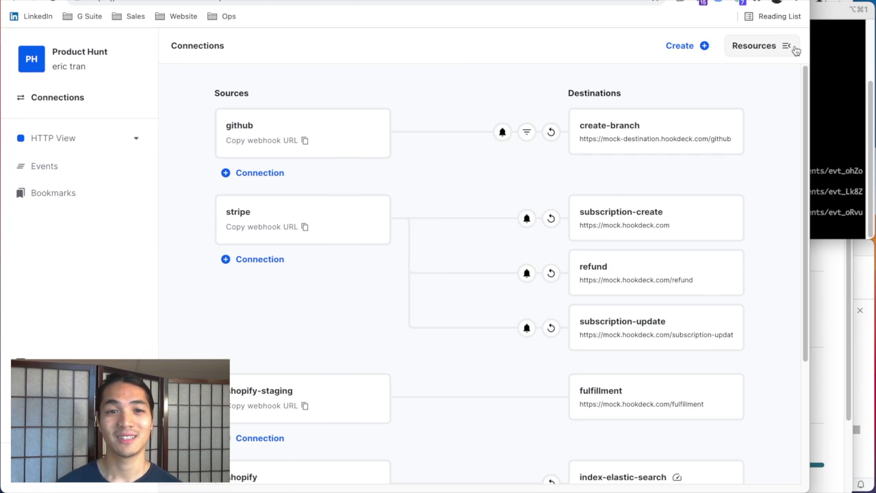
Switch back to the CLI view, check its events list, and view the "create branch" bookmark's details
click(60, 136)
click(54, 216)
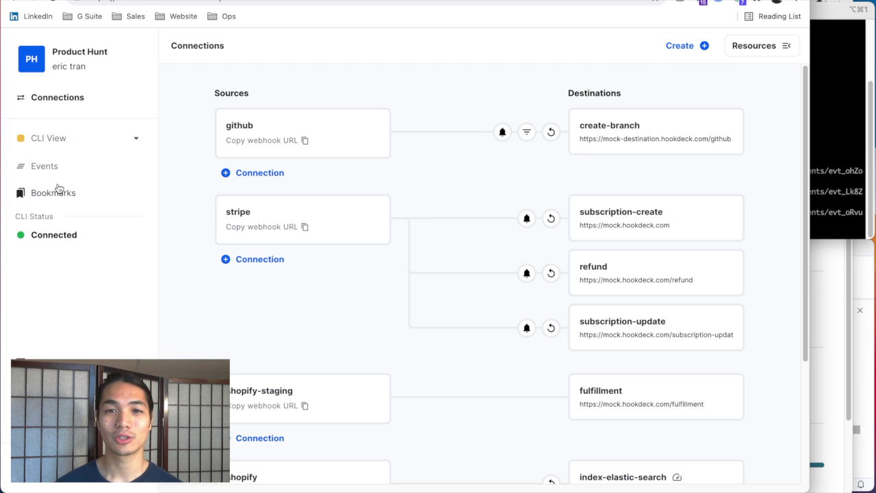
click(62, 167)
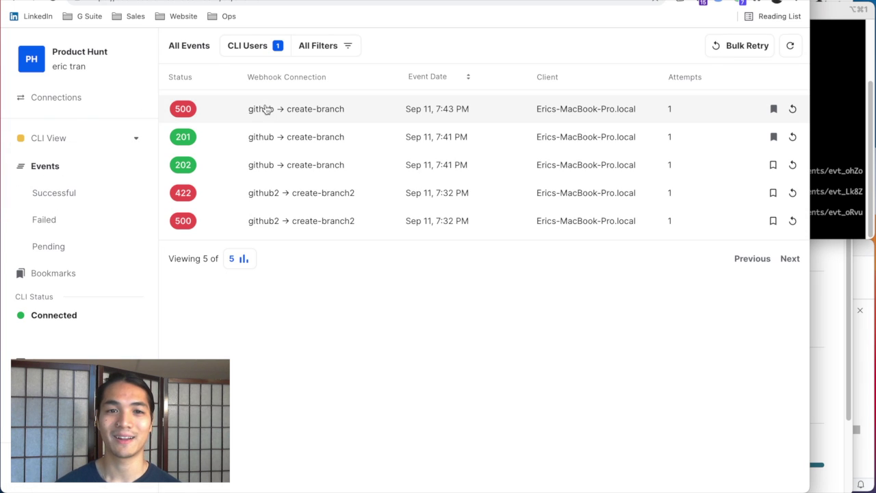
click(97, 277)
click(449, 102)
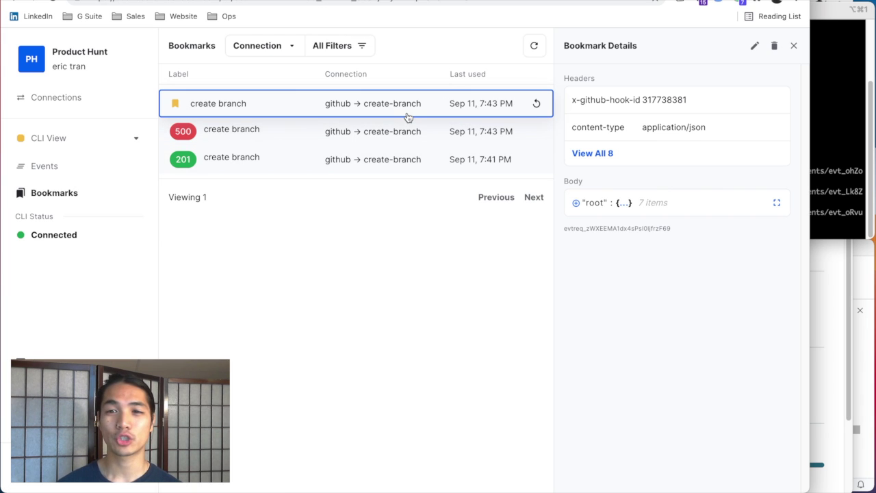
Reopen the github → create-branch connection, pause it, and unpause it again
click(89, 109)
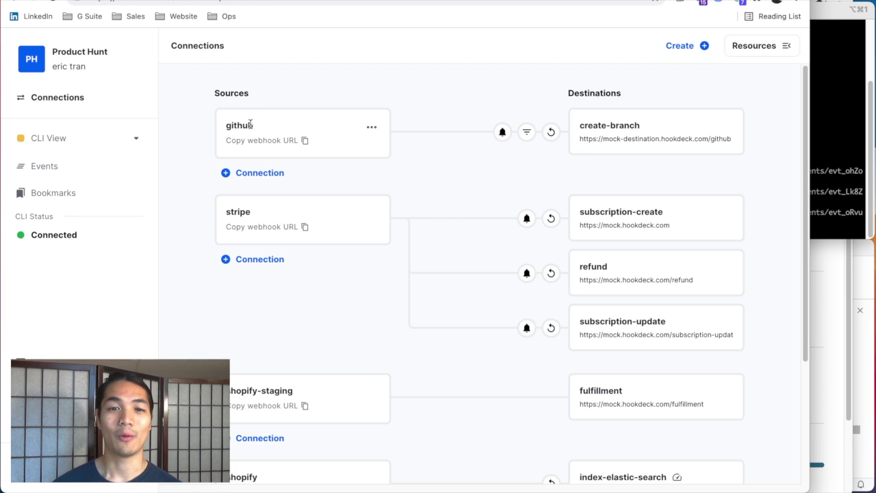
click(618, 122)
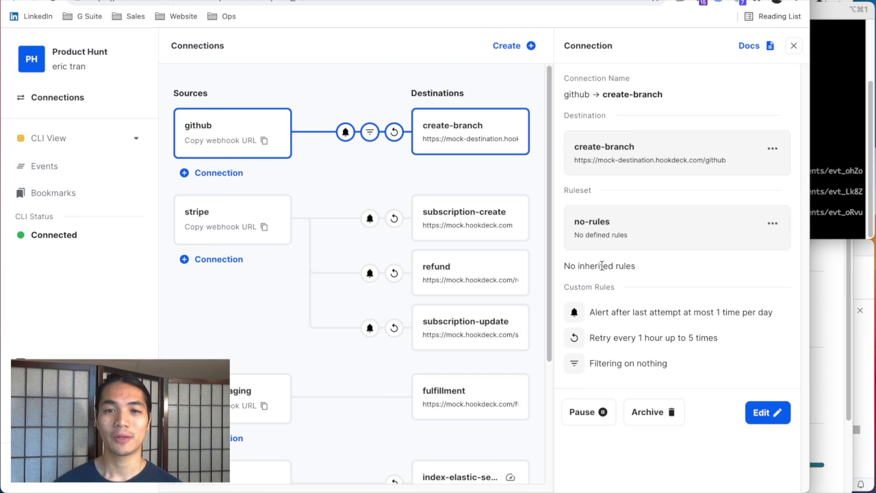
click(581, 411)
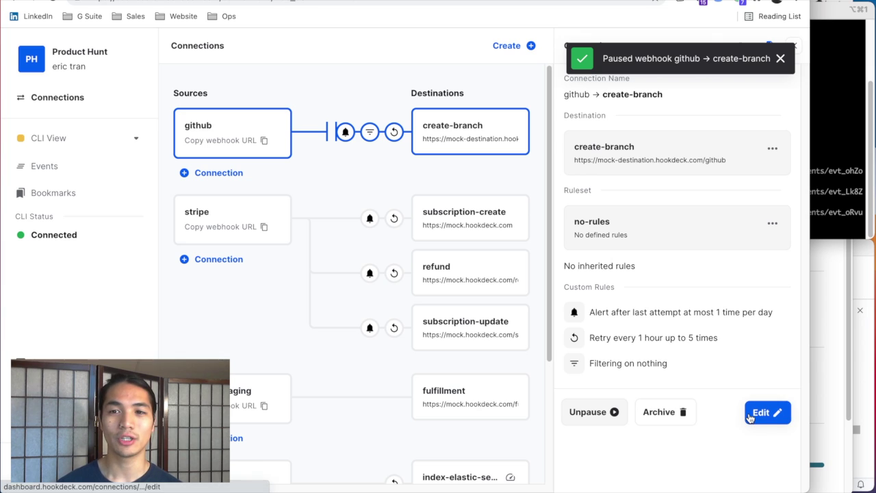
click(779, 59)
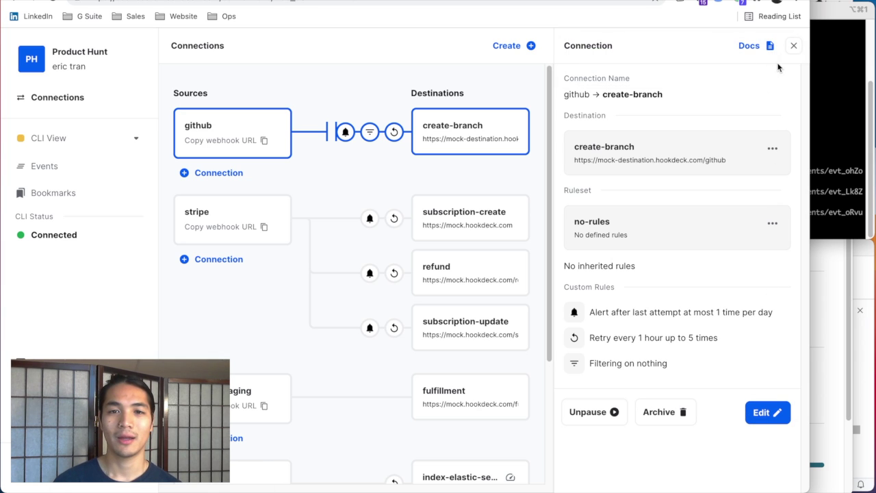
click(593, 412)
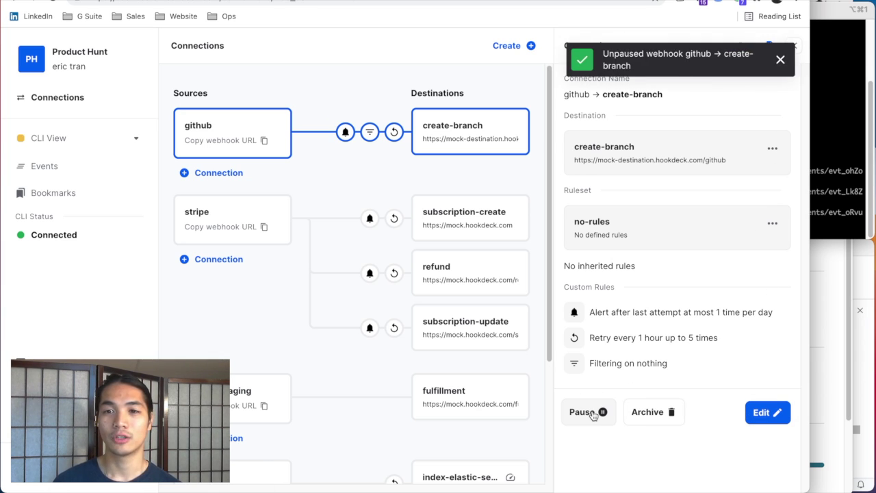